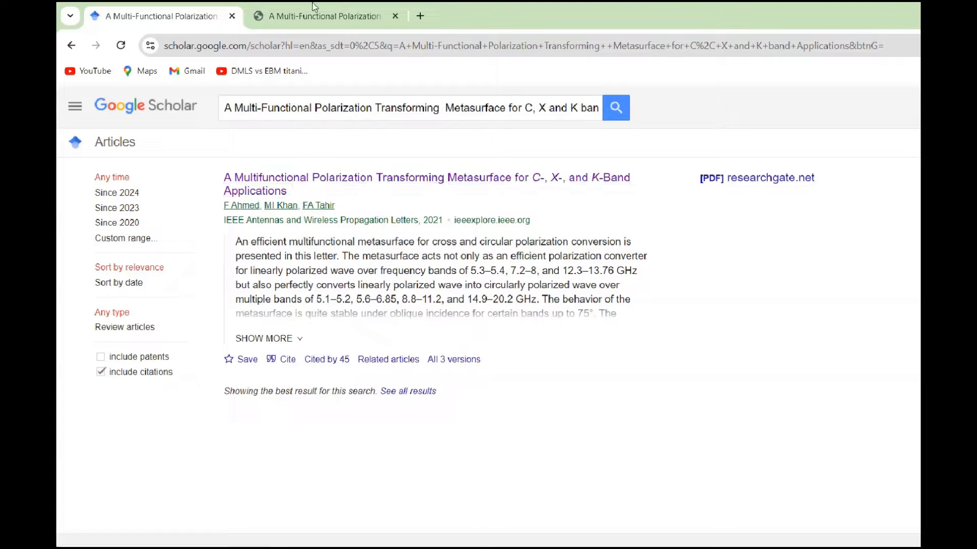
Open the metasurface paper's PDF and review the Geometrical Configuration section, the unit cell schematic and the reflection coefficient plots
click(279, 7)
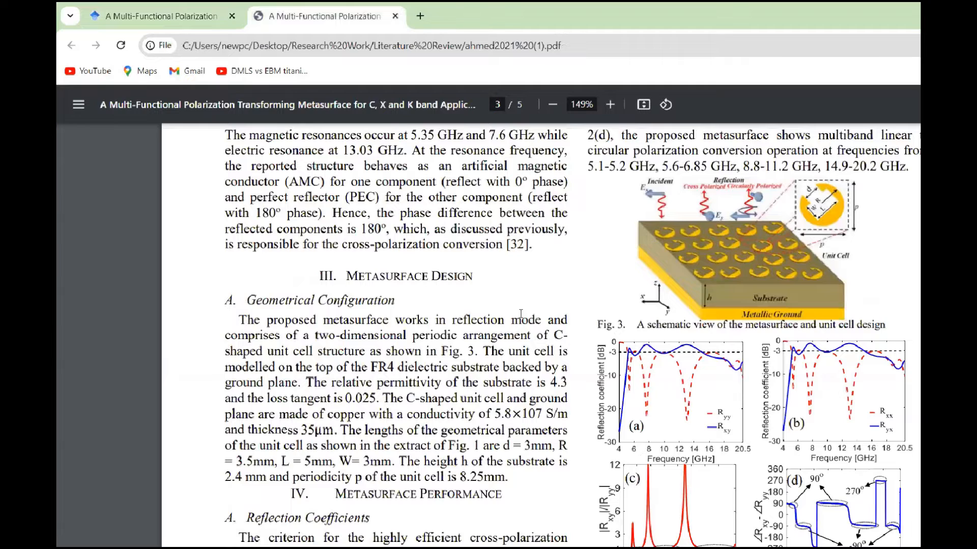
drag(263, 325, 521, 479)
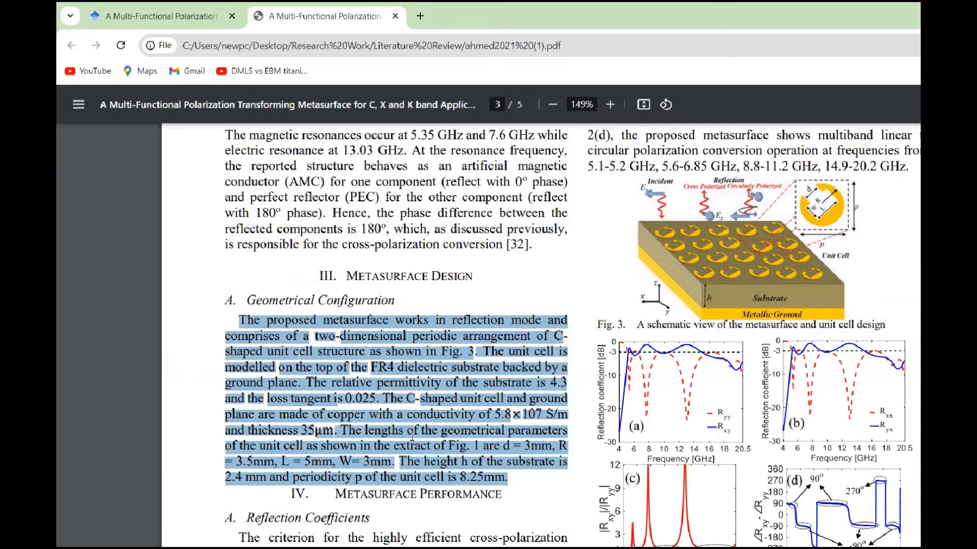
click(412, 437)
scroll(412, 436, down, 2)
scroll(412, 436, down, 4)
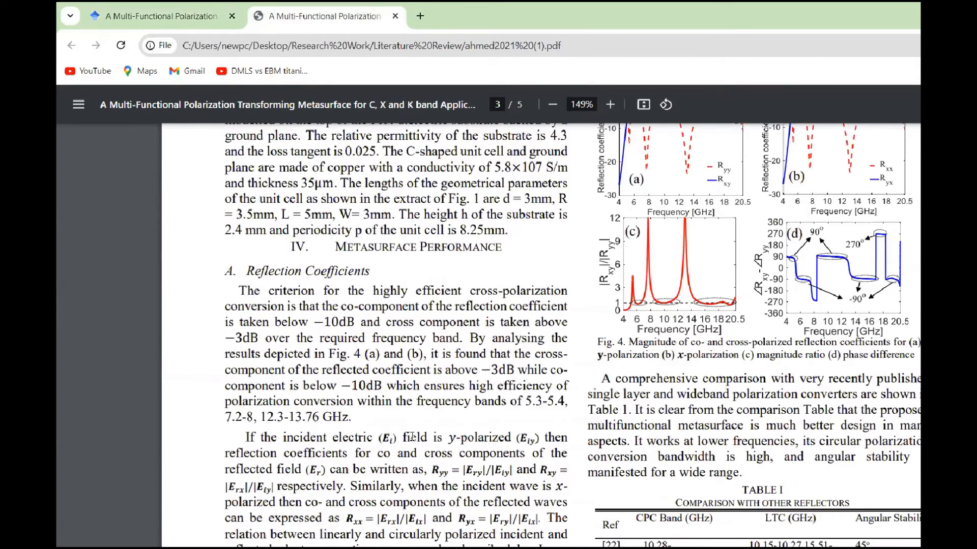
scroll(412, 436, up, 3)
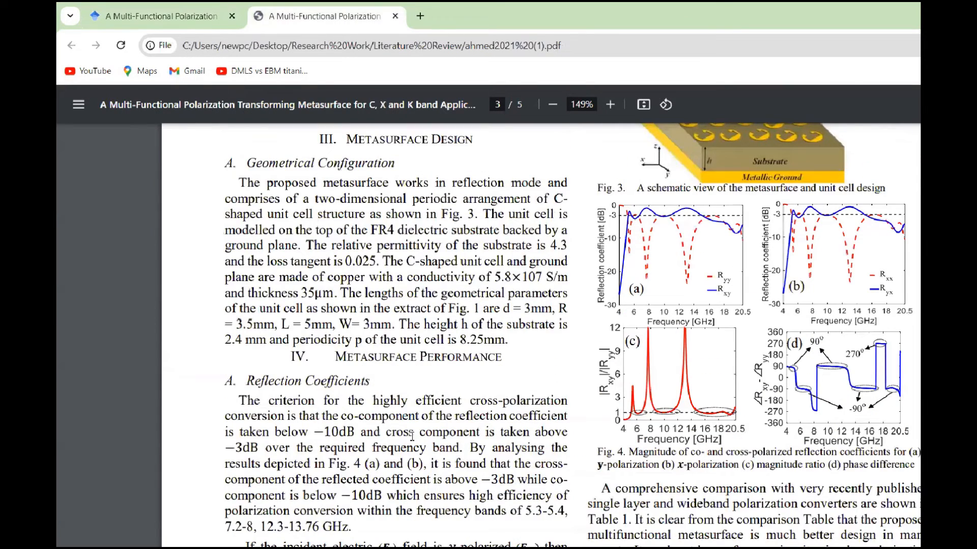
scroll(412, 436, up, 2)
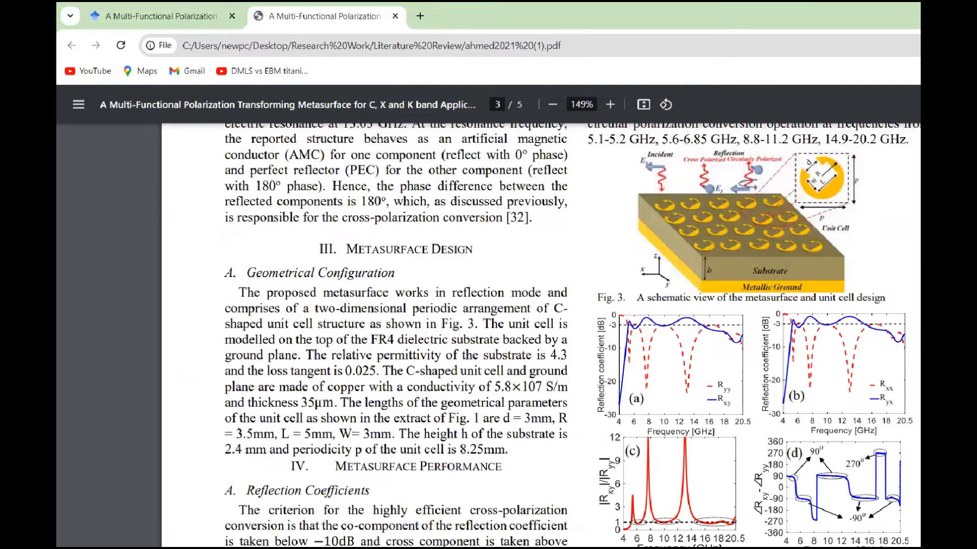
Switch to CST Studio Suite 2021 by launching it, and dismiss its update error and introduction video prompts
key(super)
text(cst)
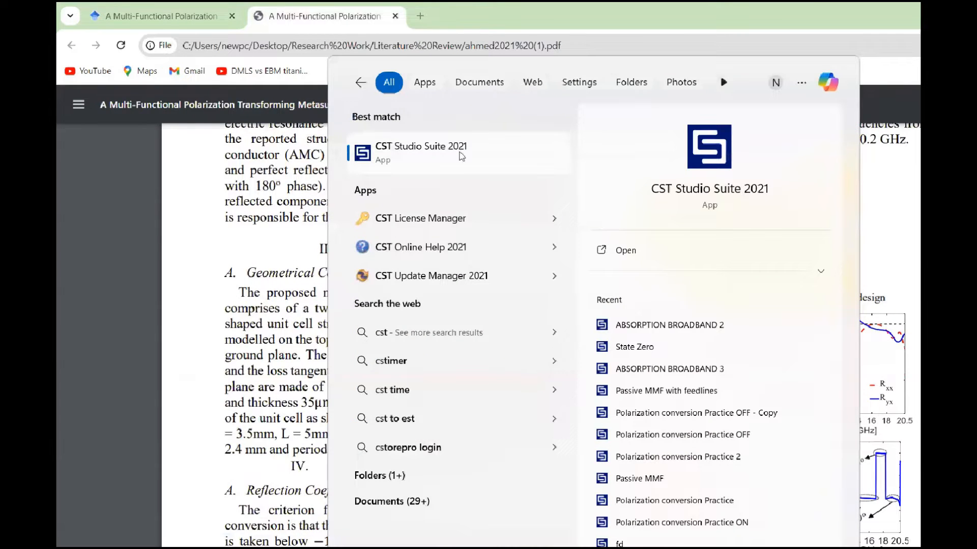
key(Escape)
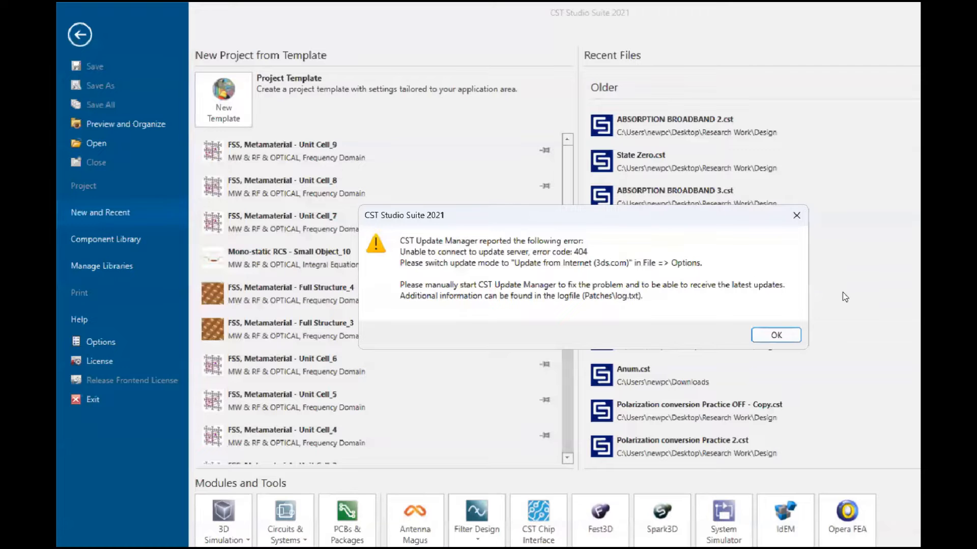
click(796, 334)
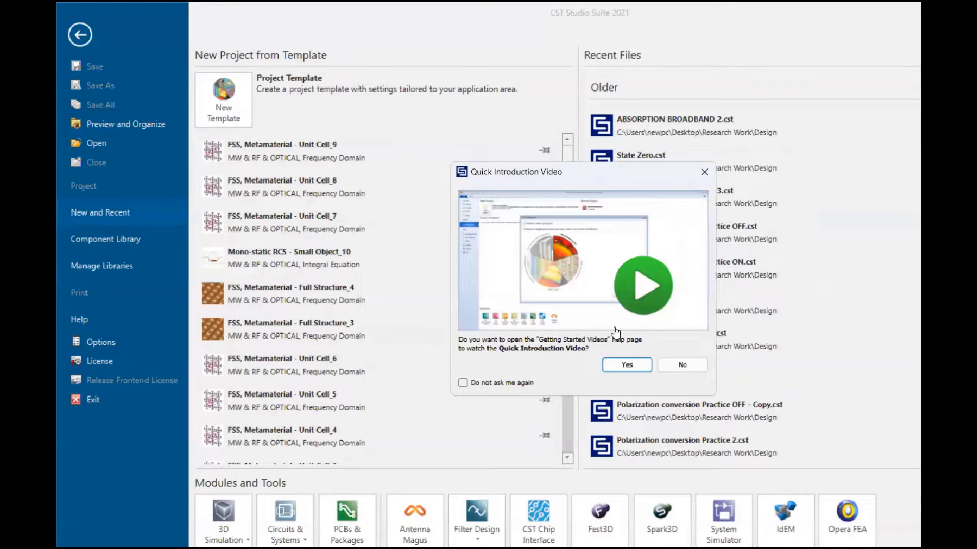
click(623, 364)
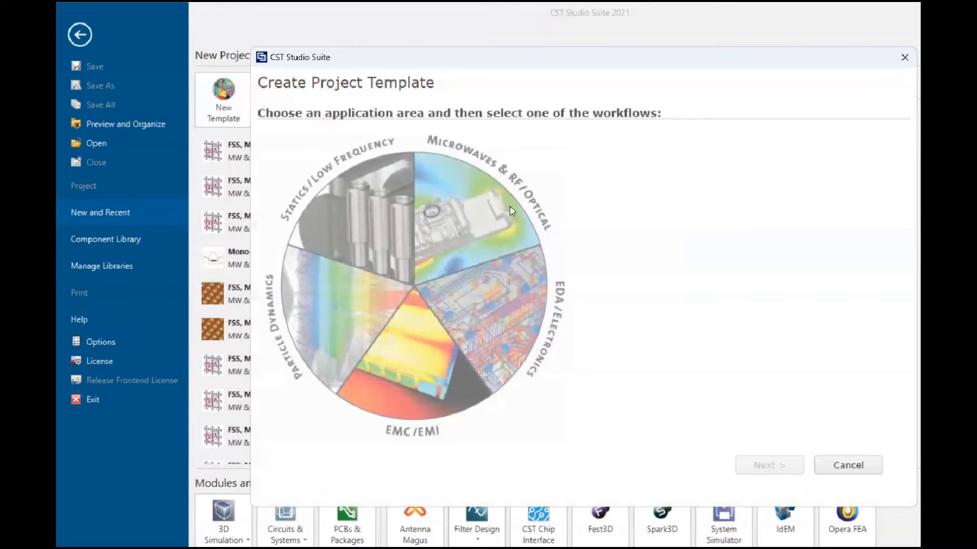
Define a Microwaves & RF/Optical periodic structures template using the FSS, Metamaterial – Unit Cell and Phase Reflection Diagram workflows
click(492, 200)
click(695, 409)
click(769, 465)
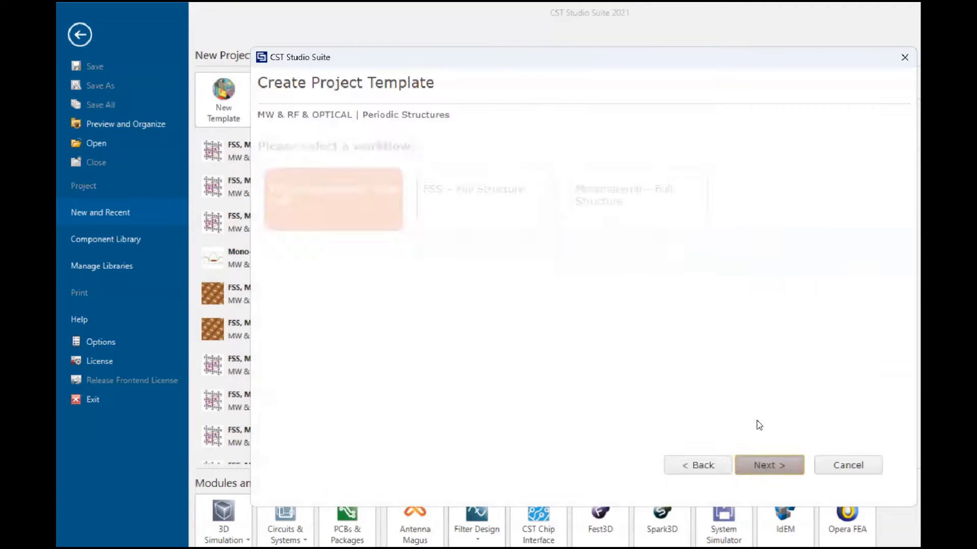
click(344, 186)
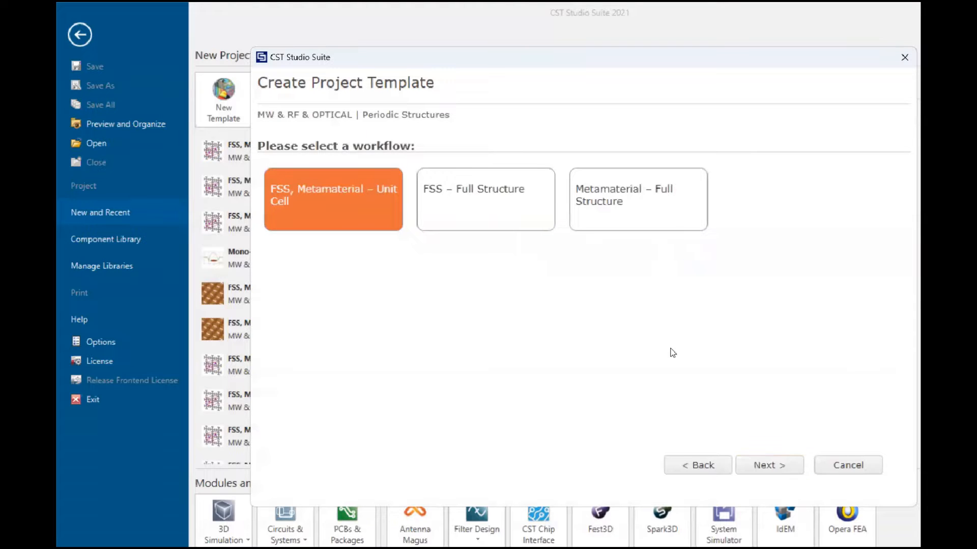
click(789, 469)
click(469, 206)
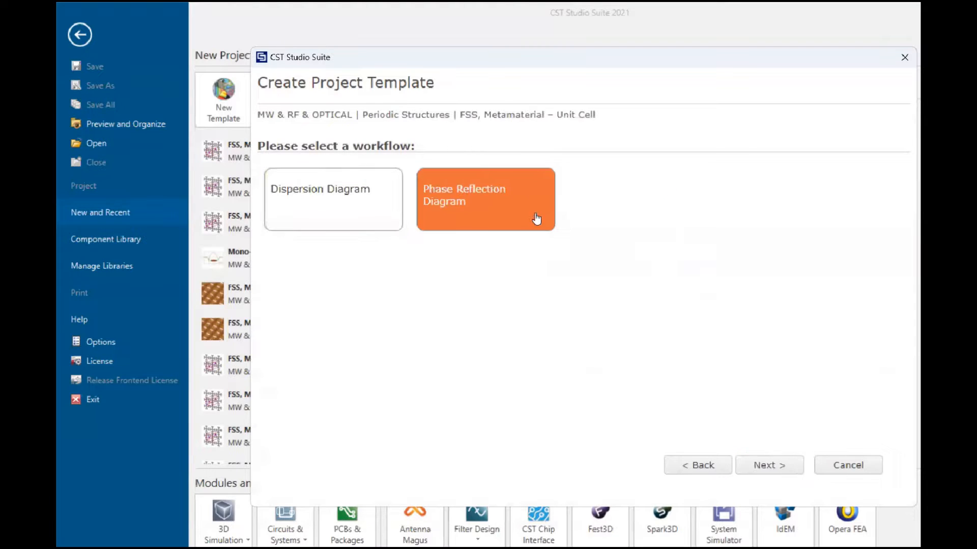
click(769, 465)
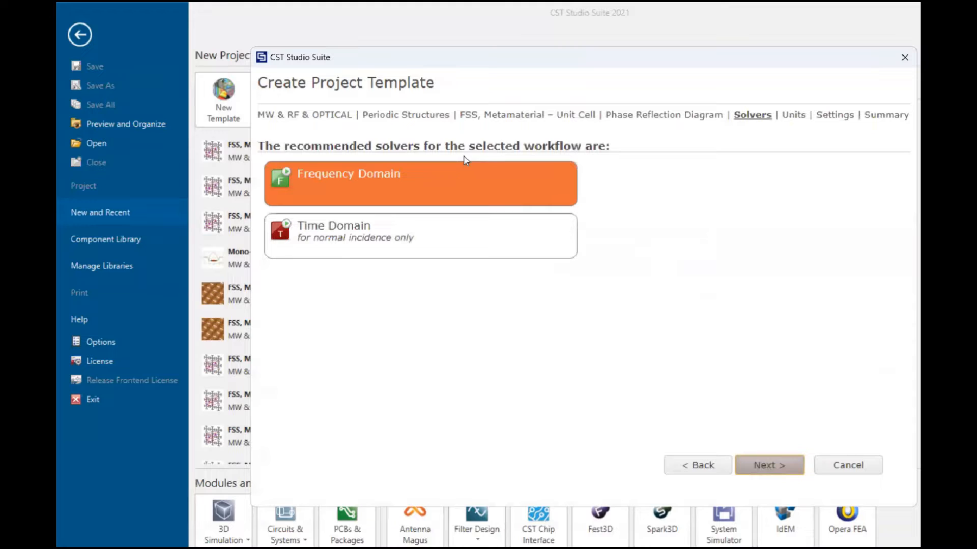
Finish the template with the Frequency Domain solver and mm, GHz, ns and Kelvin units, leaving the wavelength settings undefined
click(772, 477)
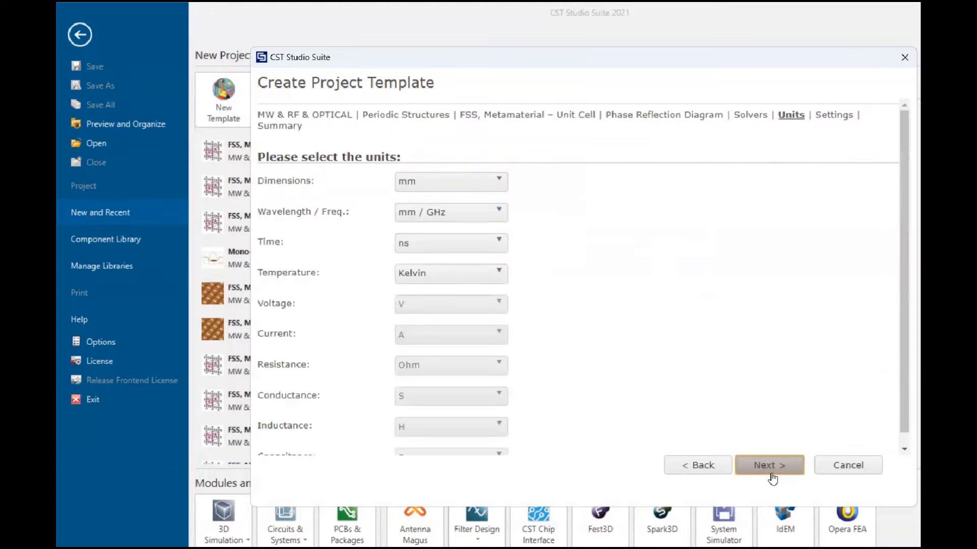
click(771, 465)
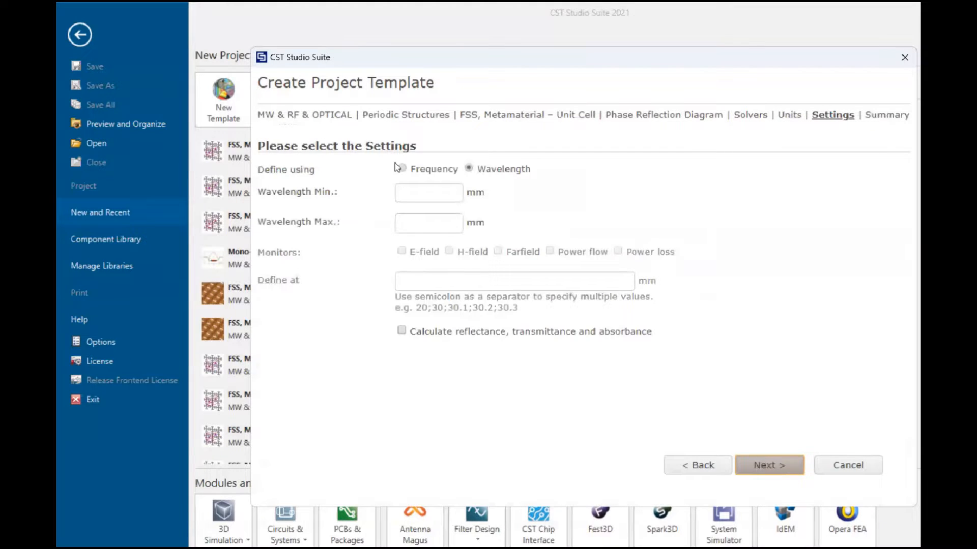
click(796, 471)
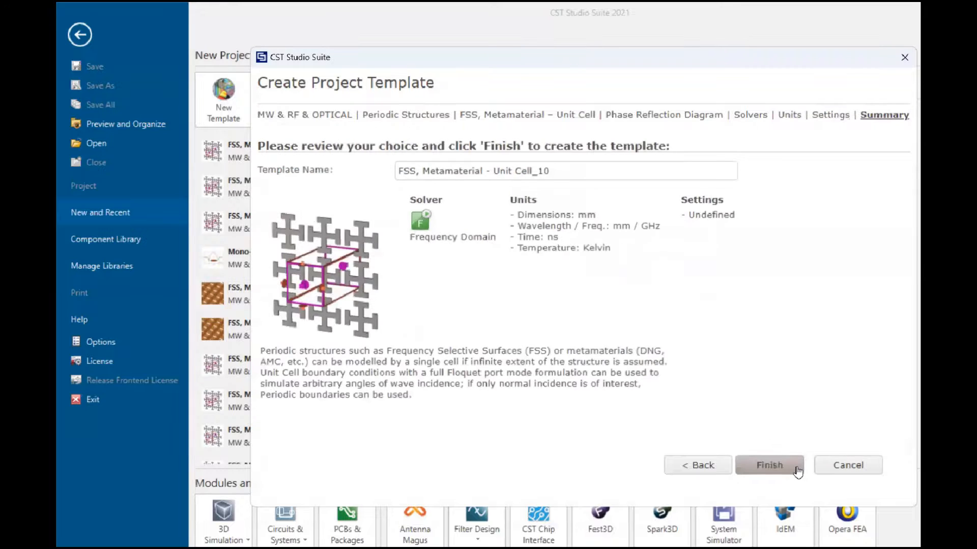
click(797, 470)
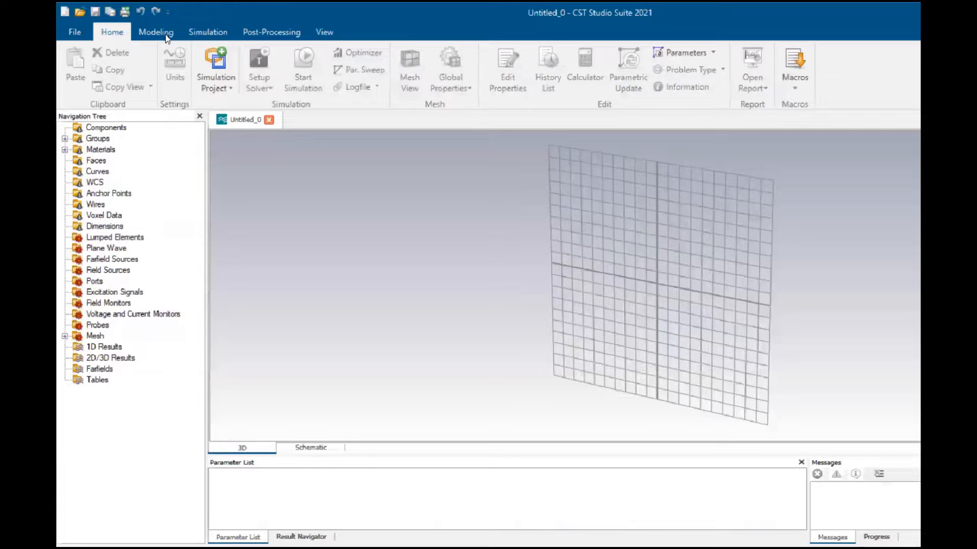
Start a new brick and bring up its numeric definition dialog without picking points
click(162, 33)
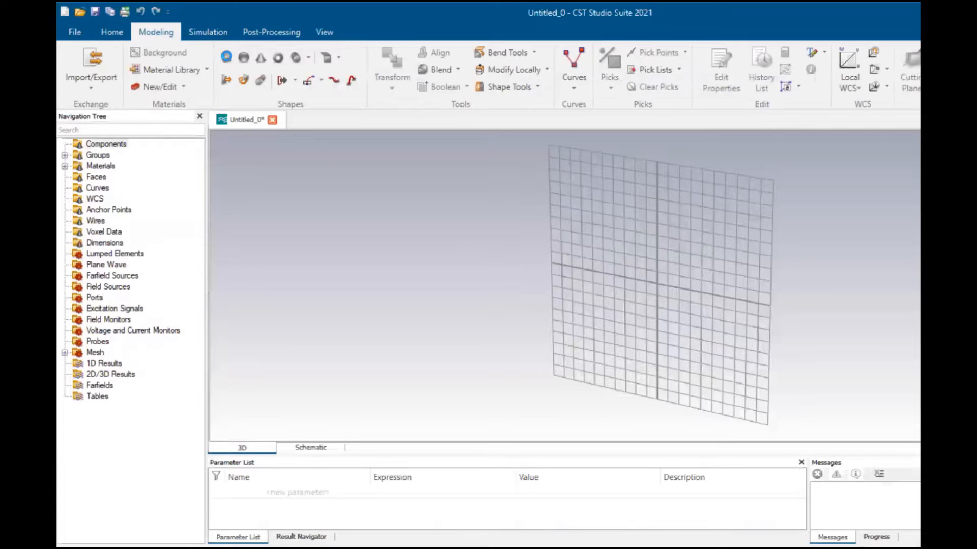
click(227, 57)
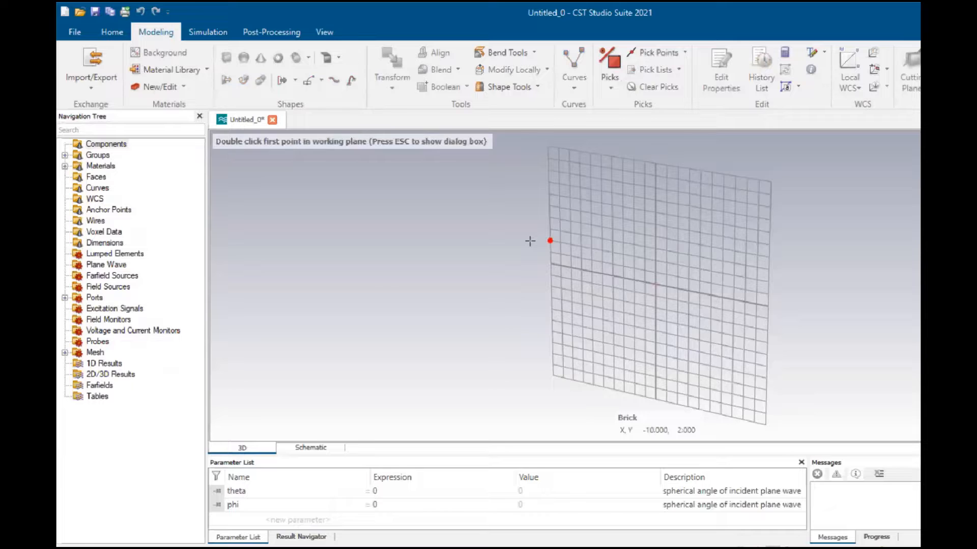
key(Escape)
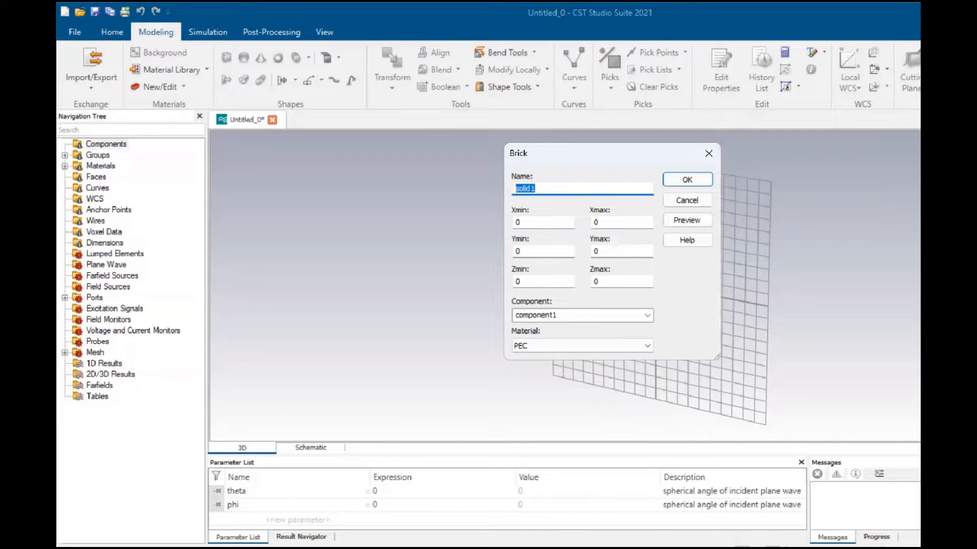
Look up the substrate material, copper thickness, substrate height and unit cell periodicity in the paper, then return to the brick definition
click(633, 509)
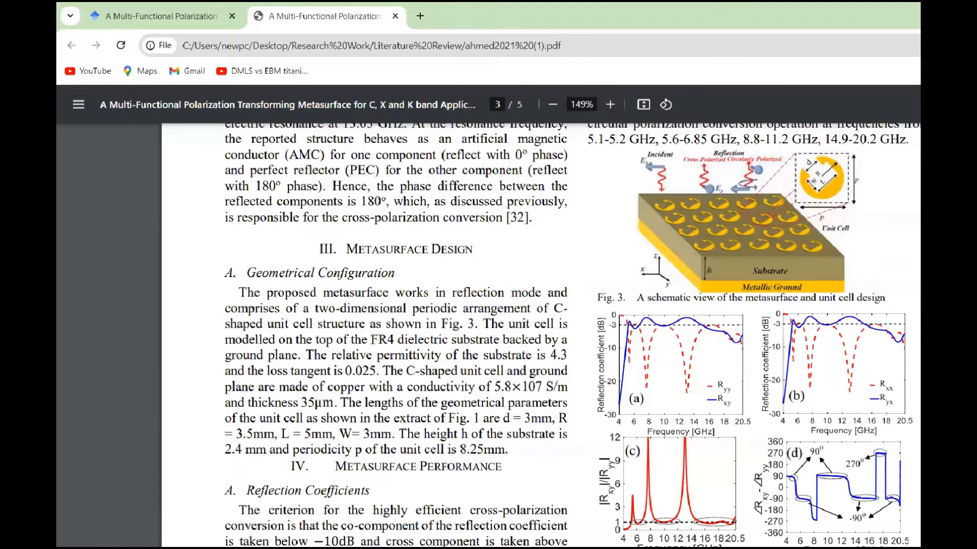
drag(370, 340, 462, 340)
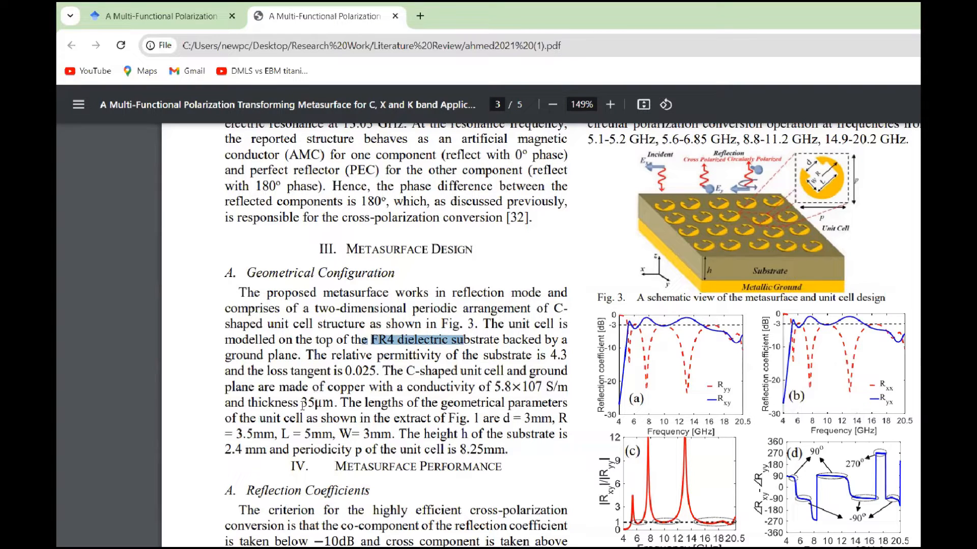
drag(302, 403, 331, 404)
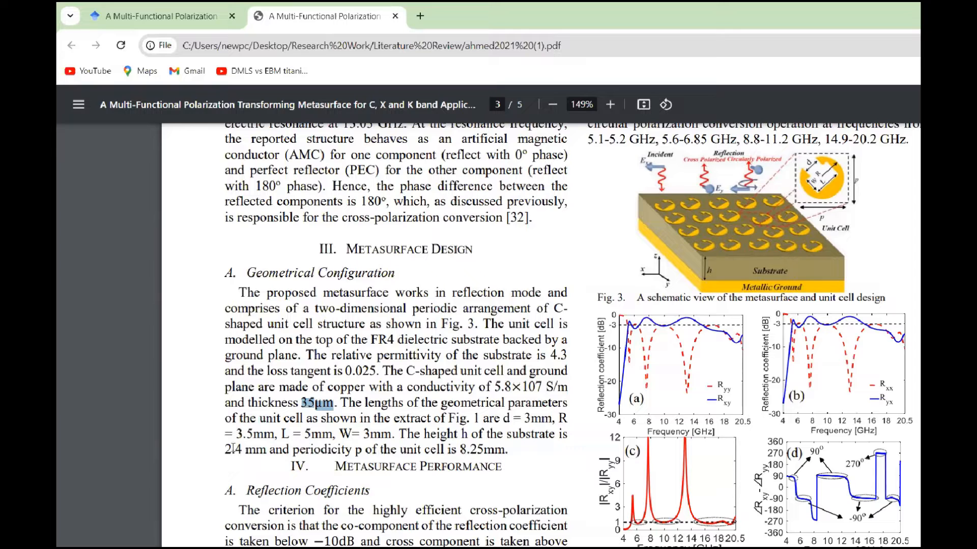
drag(226, 450, 265, 448)
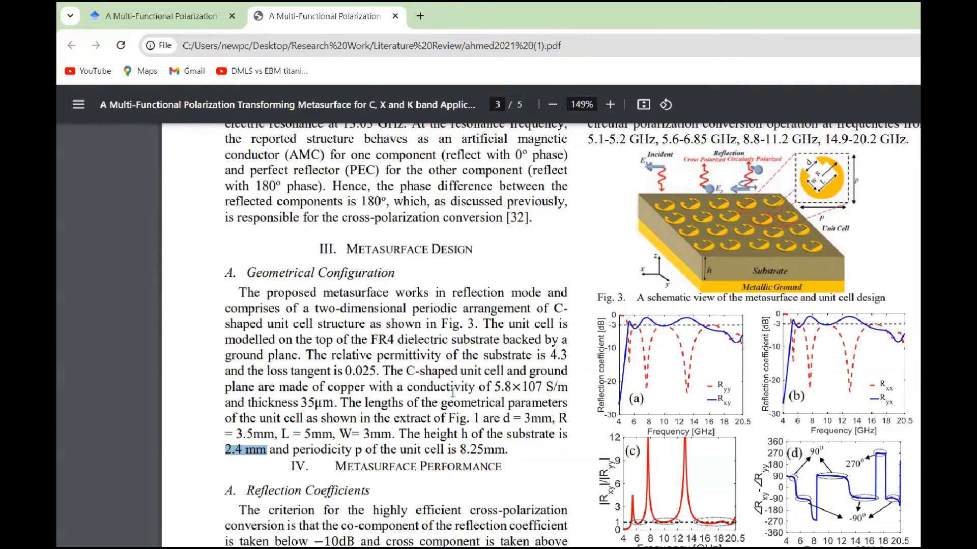
drag(346, 450, 506, 451)
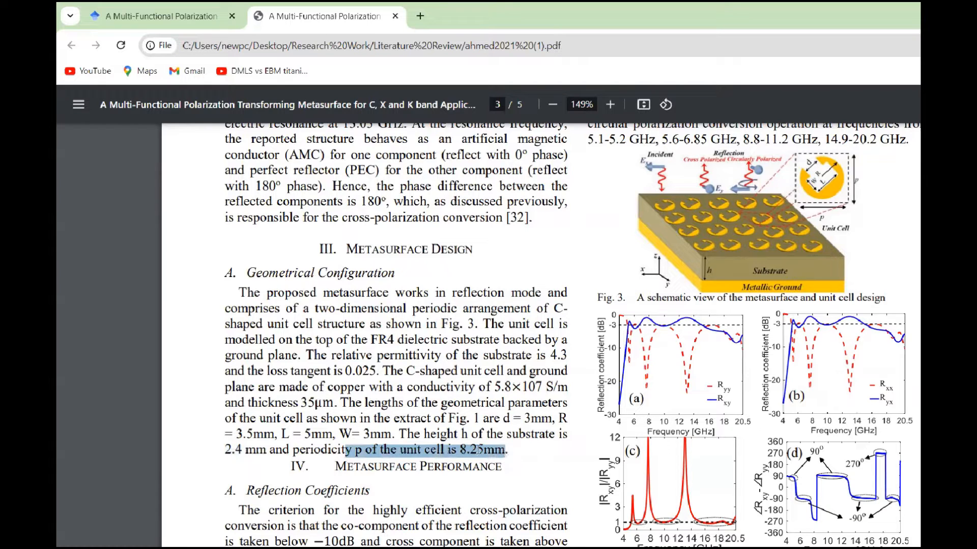
mouse_move(797, 548)
click(832, 483)
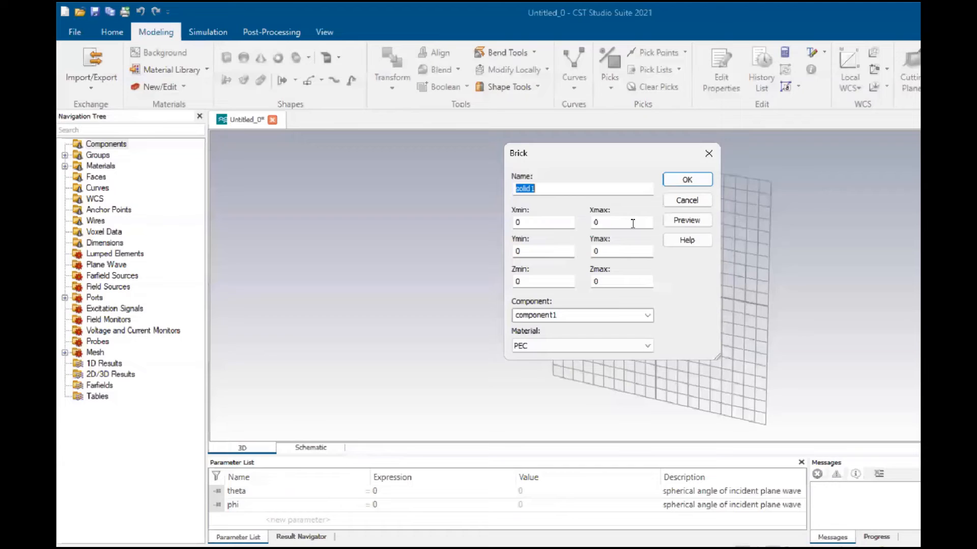
Set the brick's X range from -p/2 to p/2
key(Tab)
text(-p)
text(i)
text(2)
key(Tab)
text(p/2)
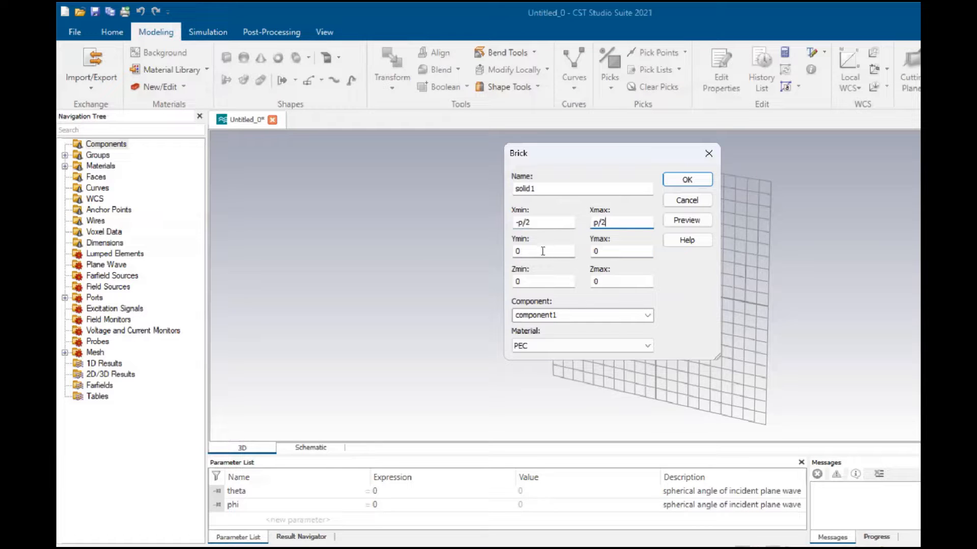
key(Tab)
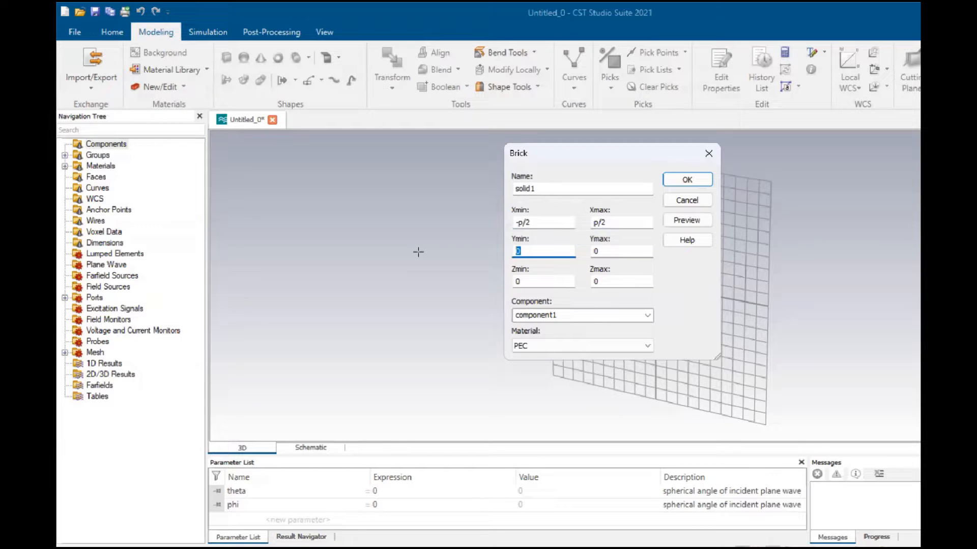
Set the brick's Y range from -p/2 to p/2 and its Zmax to st
drag(532, 225, 519, 226)
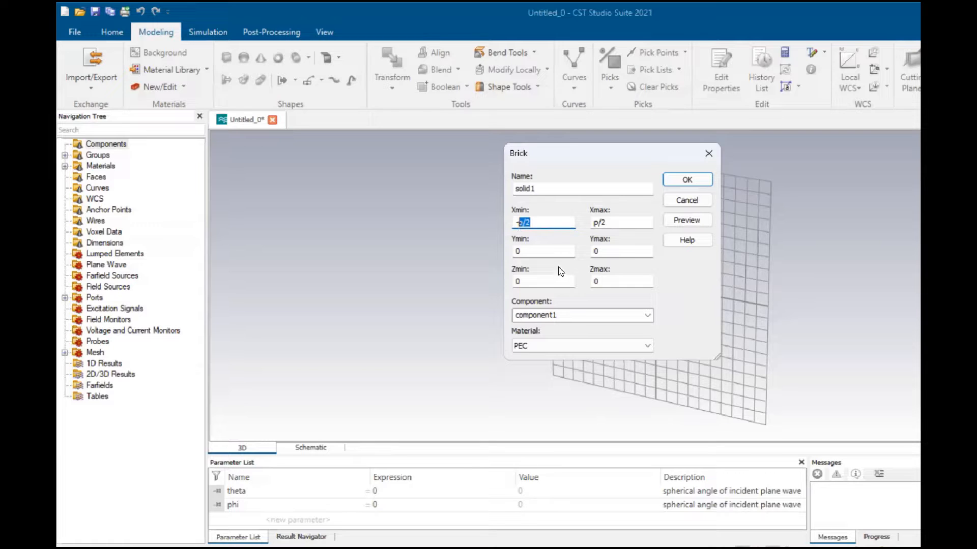
key(Tab)
text(-p/2)
key(Tab)
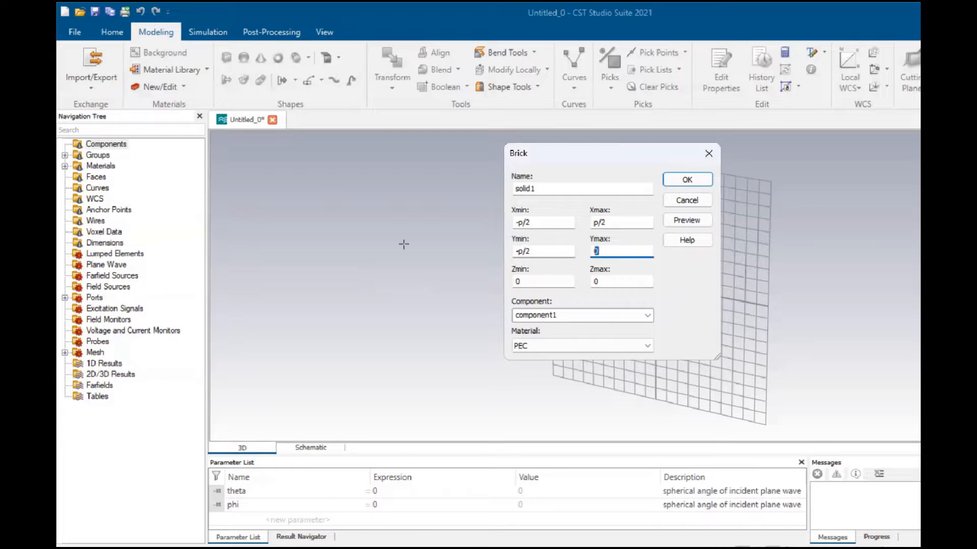
text(p/2)
key(Tab)
key(Tab)
text(st)
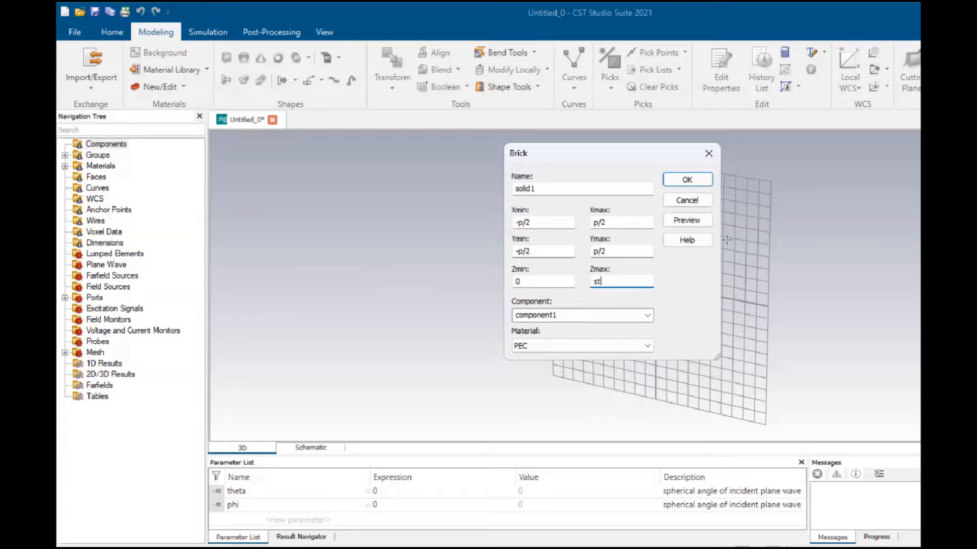
Filter the material library by "fr-" and select FR-4 (lossy) for the brick's material
click(584, 344)
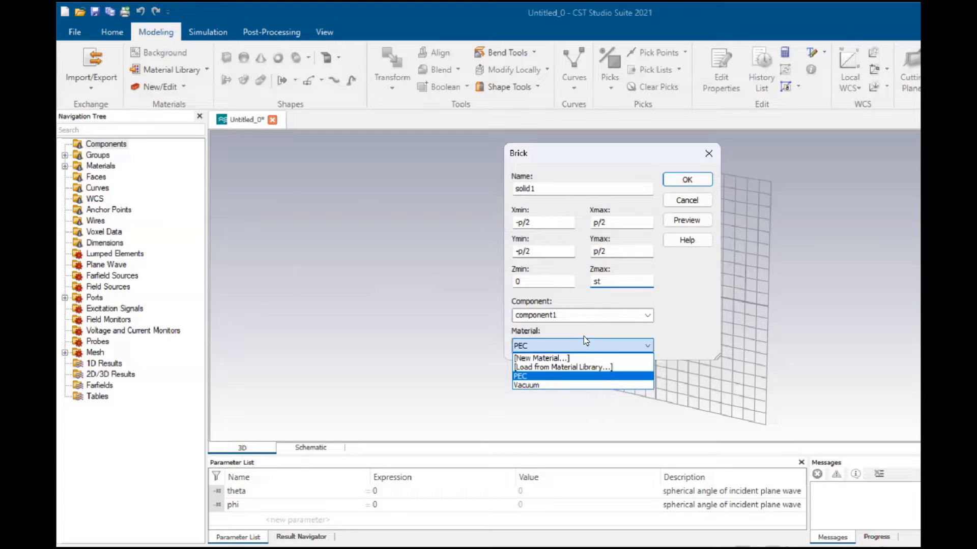
click(582, 367)
click(571, 90)
text(fr-)
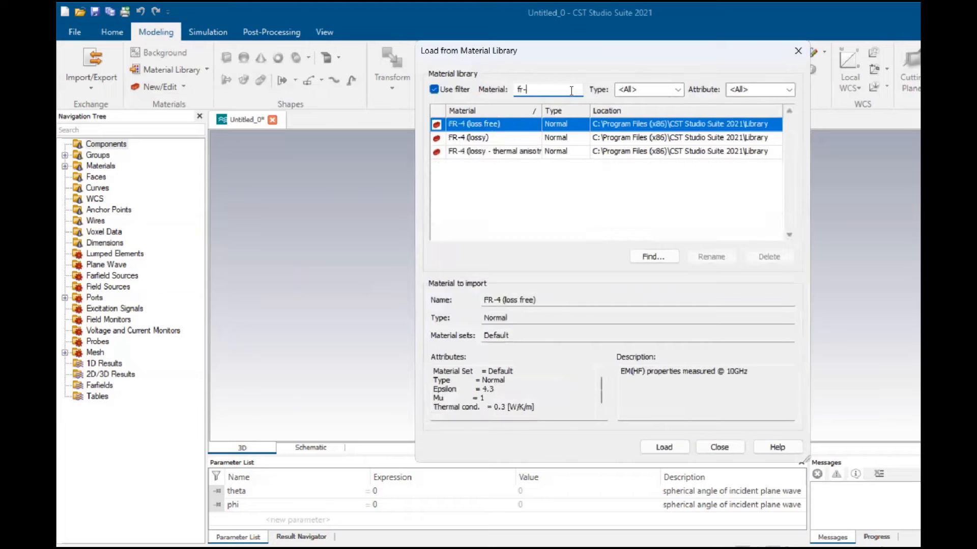
click(542, 138)
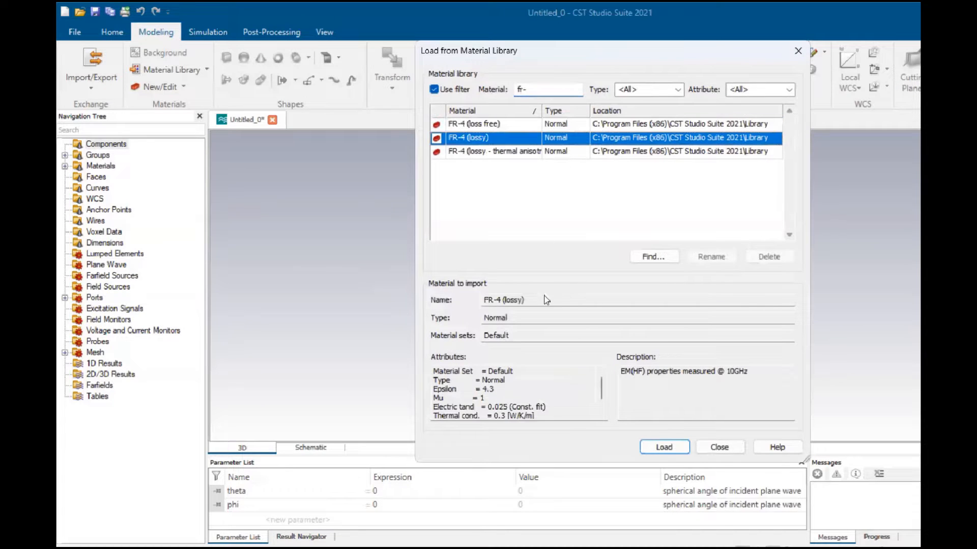
Compare the epsilon of FR-4 (lossy) with the substrate permittivity given in the paper, and return to the material library
drag(495, 390, 486, 389)
mouse_move(736, 548)
mouse_move(585, 547)
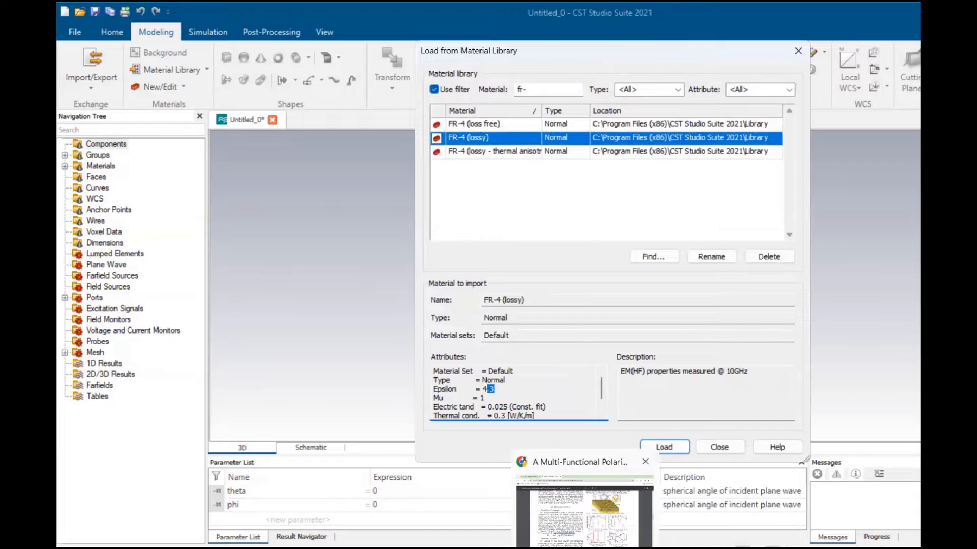
click(619, 518)
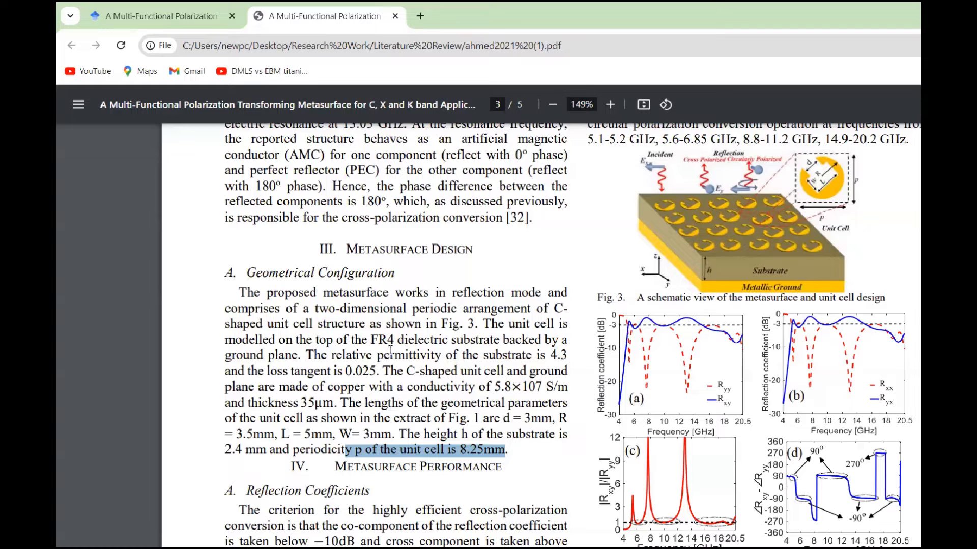
drag(378, 356, 577, 357)
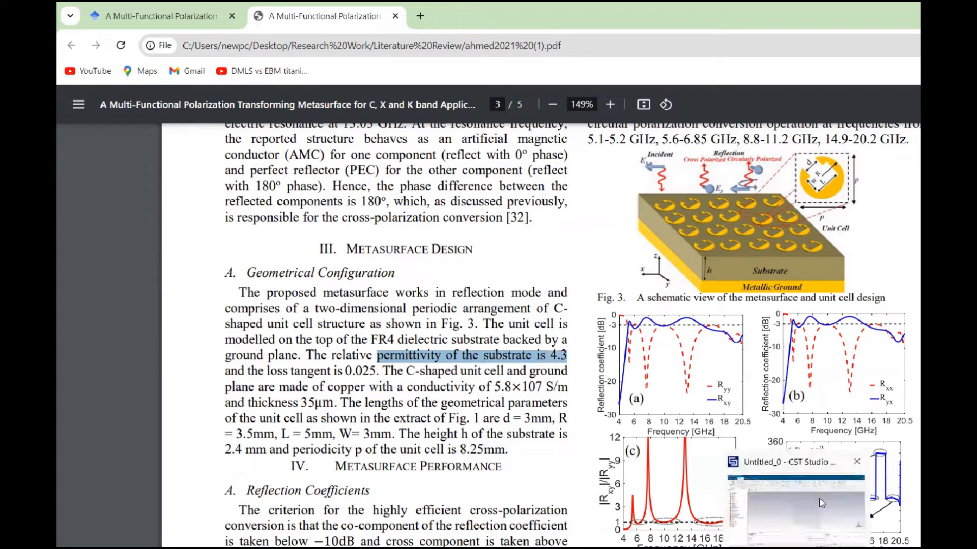
click(819, 504)
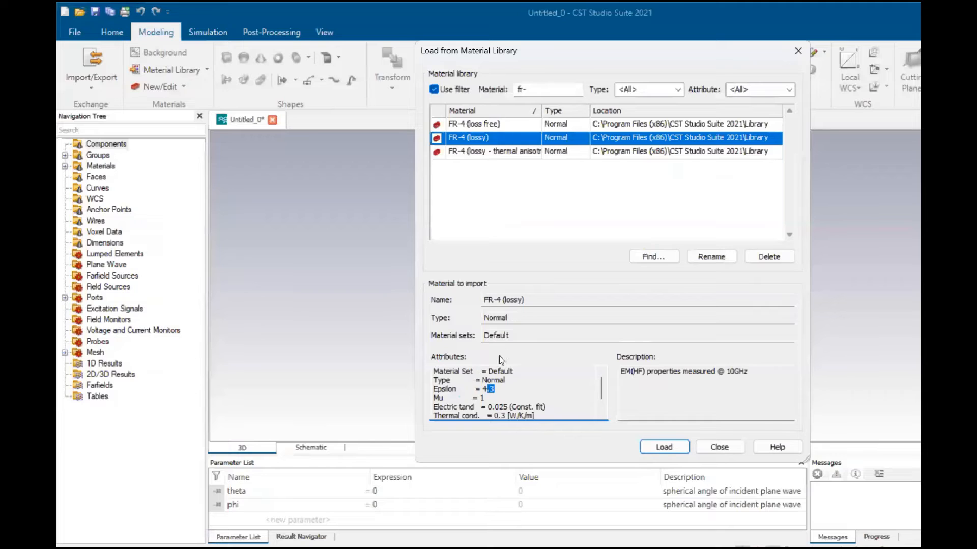
Load FR-4 (lossy) and create the substrate brick, defining p as 8.25 and st as the paper's substrate height of 2.4 mm
click(662, 447)
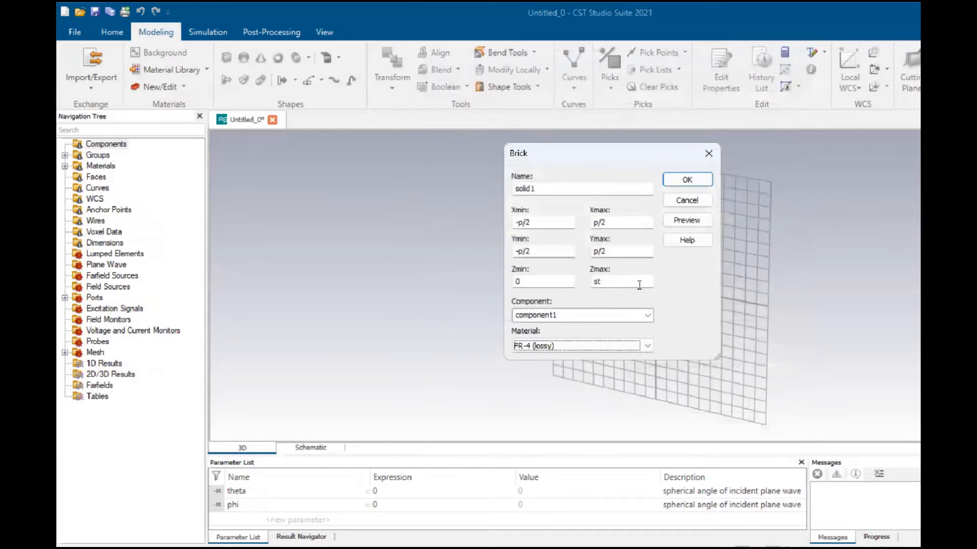
click(688, 181)
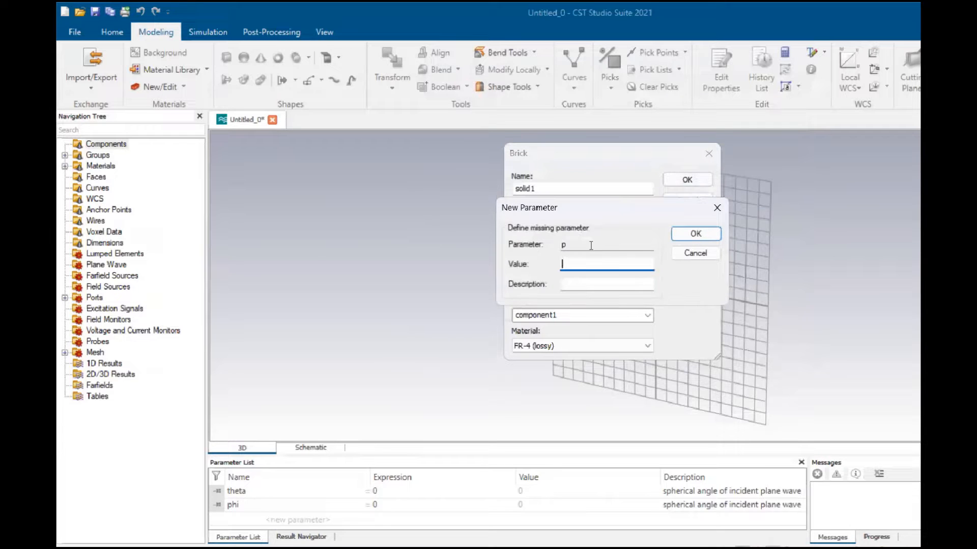
text(8.25)
key(Return)
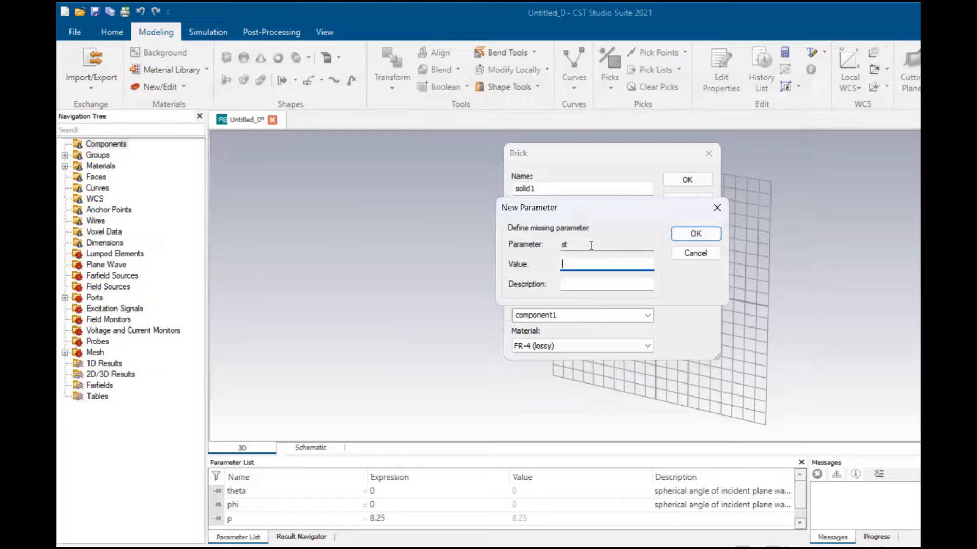
mouse_move(612, 521)
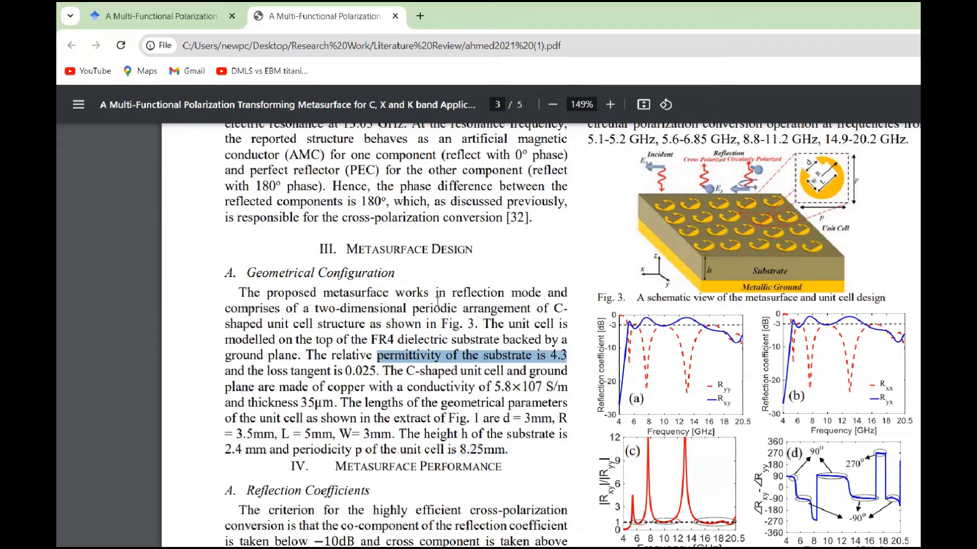
click(585, 512)
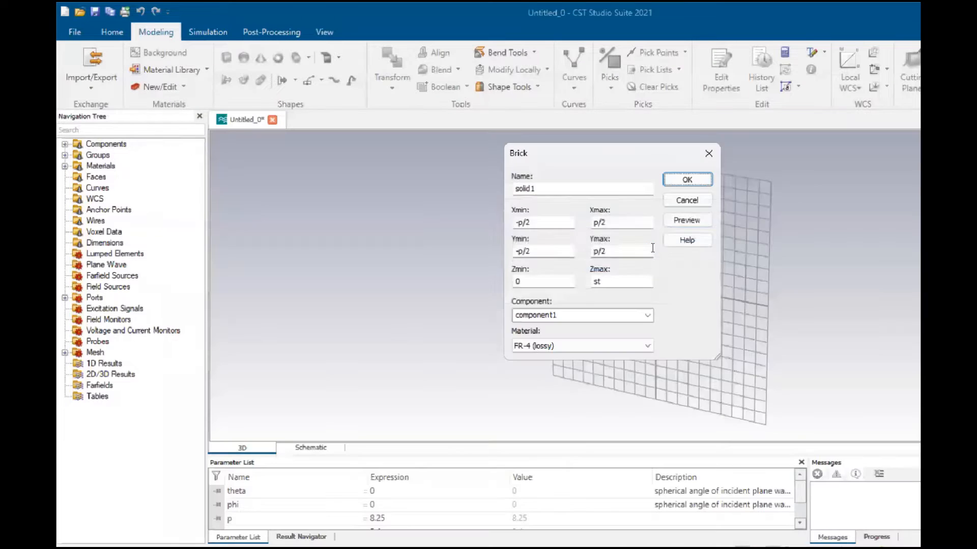
click(685, 179)
Inspect the substrate brick from several angles and check the position of the metallic ground in the paper's Fig. 3
drag(682, 384, 339, 355)
key(space)
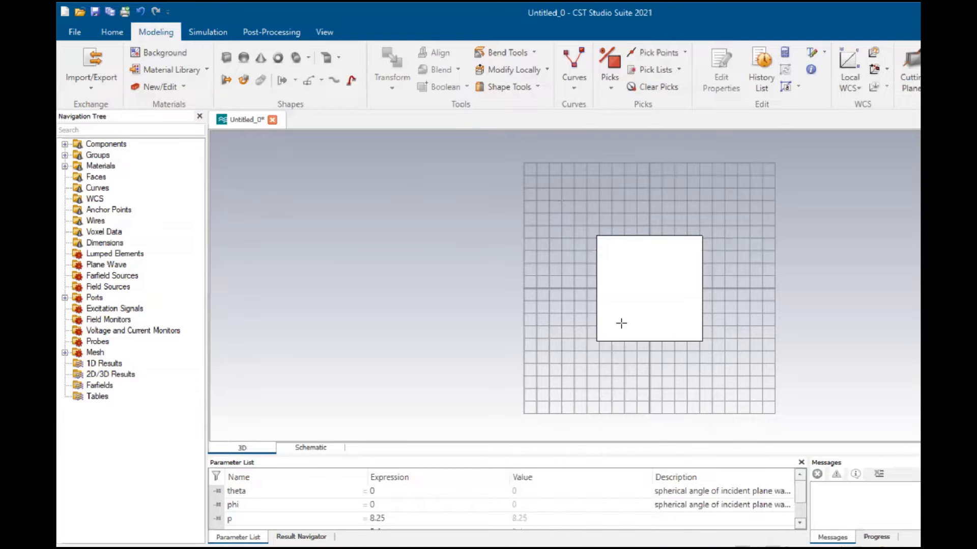
mouse_move(627, 317)
mouse_down()
mouse_move(495, 279)
mouse_move(435, 289)
mouse_up()
drag(616, 278, 464, 274)
mouse_move(619, 316)
mouse_down()
mouse_move(540, 303)
mouse_move(865, 290)
mouse_up()
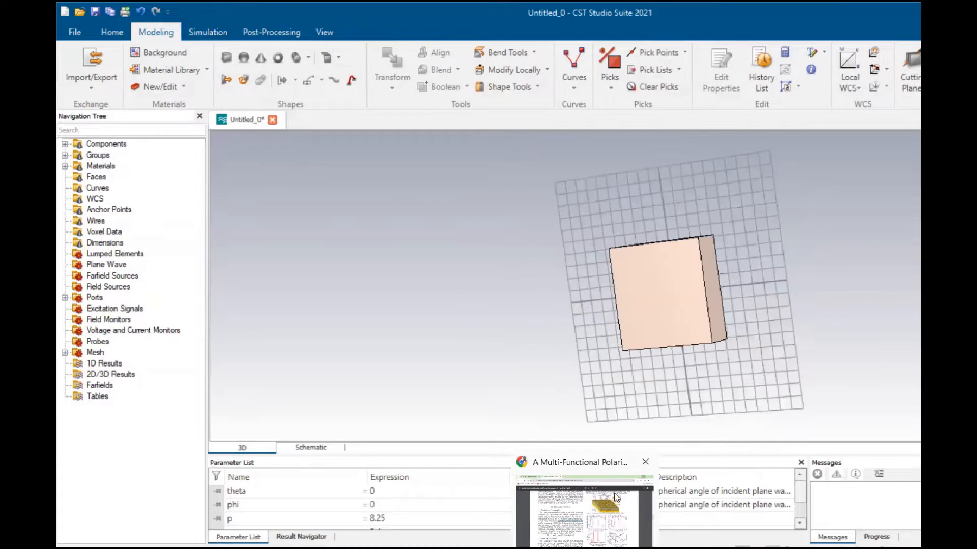
click(615, 493)
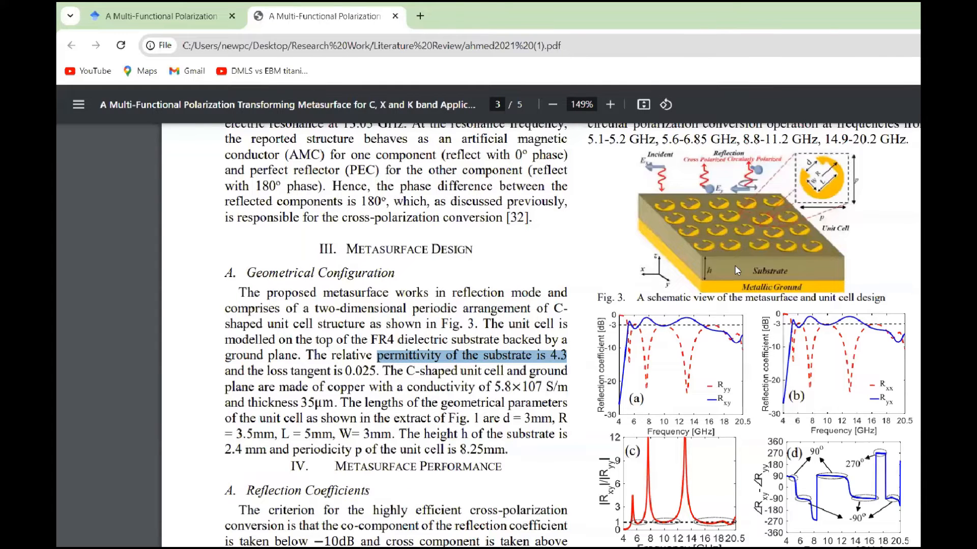
key(alt+Tab)
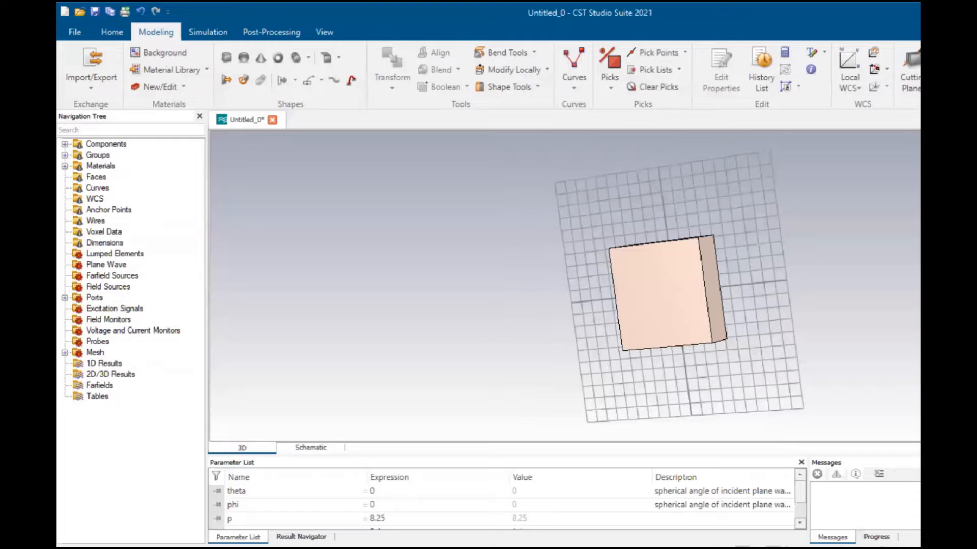
Begin a second brick for the ground plane with Xmin and Ymin set to -p/2
click(226, 58)
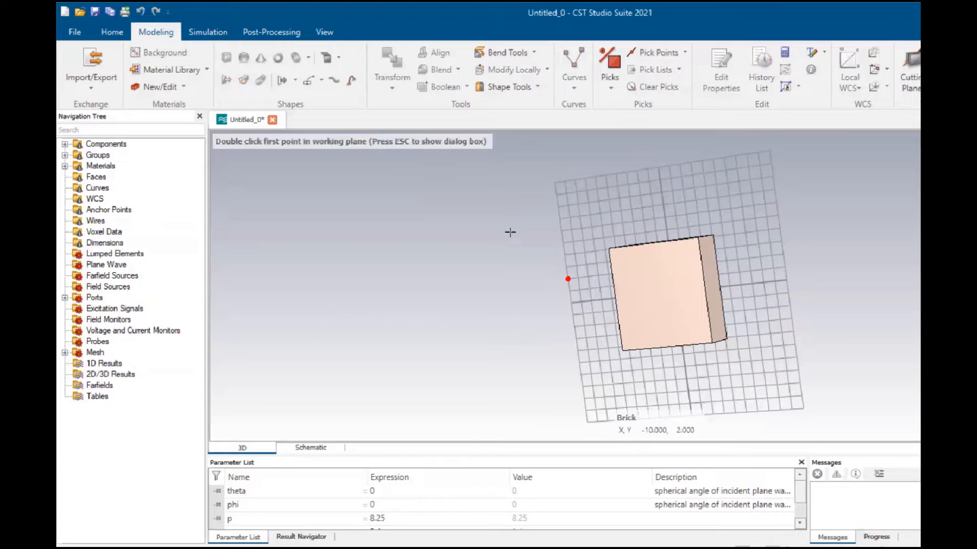
key(Escape)
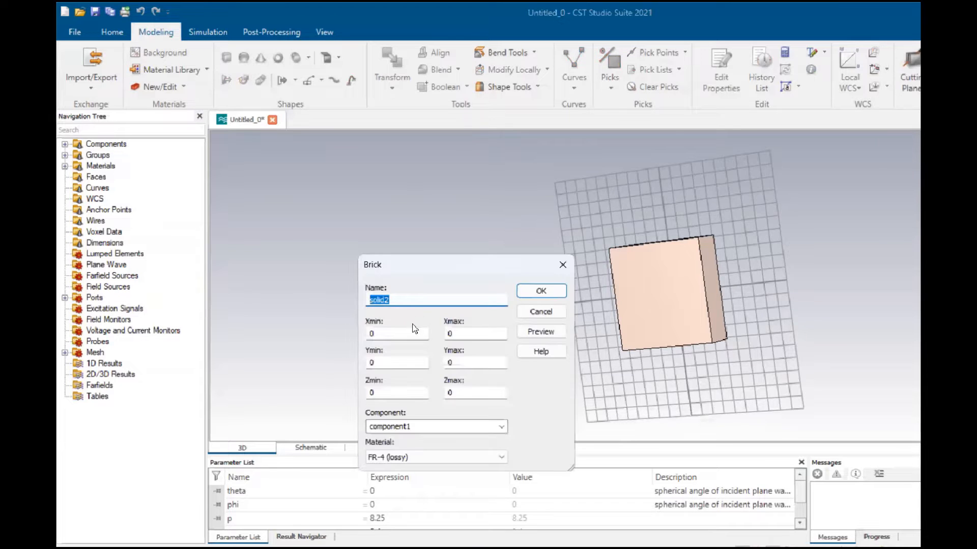
key(Tab)
text(-p/2)
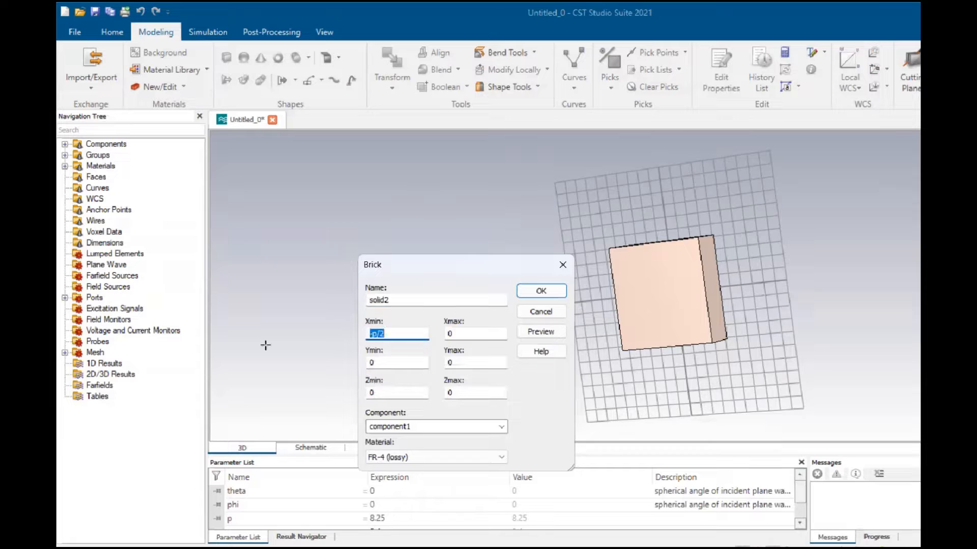
click(379, 363)
key(BackSpace)
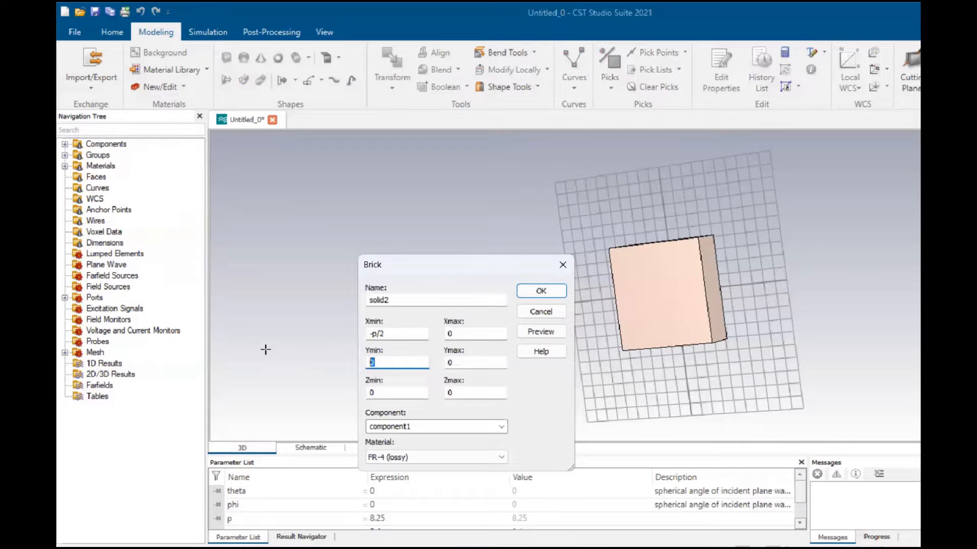
text(-p/2)
Set the ground plane brick's Xmax and Ymax to p/2
key(Tab)
text(-p/2)
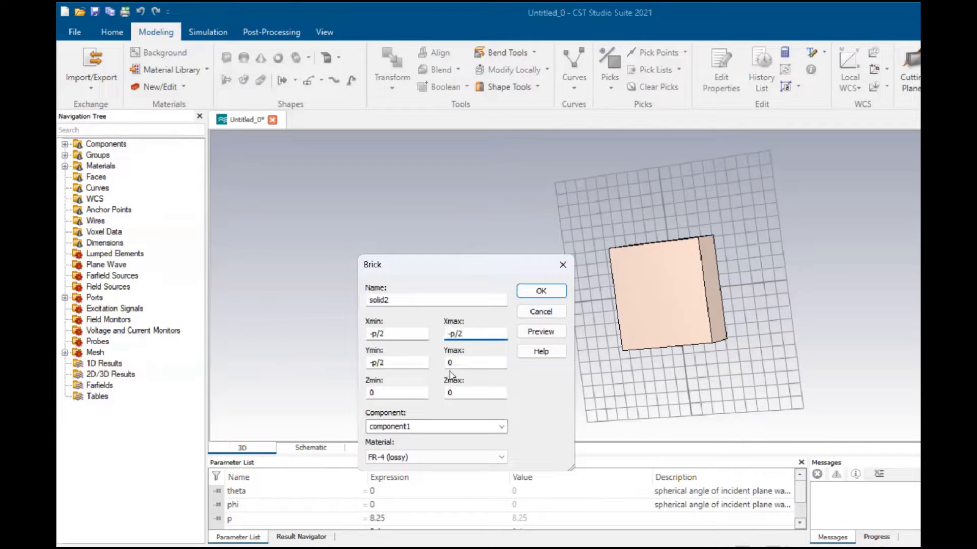
key(Tab)
key(BackSpace)
text(-p/2)
key(Left)
key(Left)
key(BackSpace)
click(452, 333)
key(BackSpace)
Set the ground plane's Zmax to -t and create the brick with the parameter t defined as 0.035
drag(481, 388, 323, 396)
text(-t)
key(Delete)
click(541, 290)
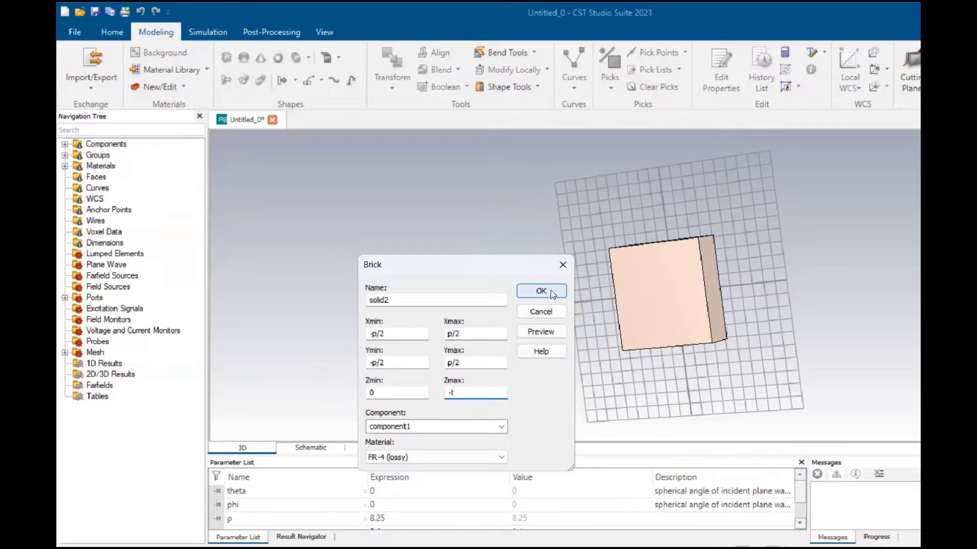
text(0.035)
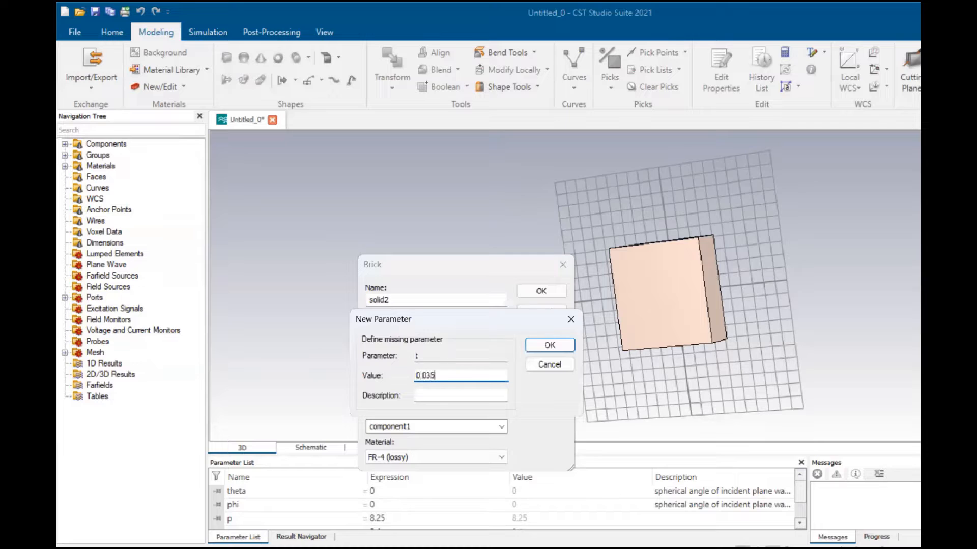
click(538, 345)
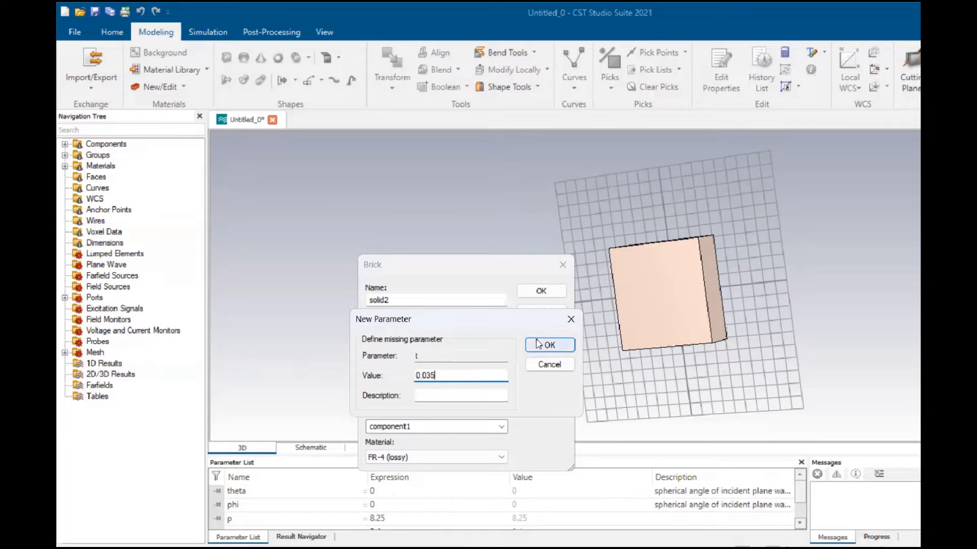
Assign Copper (annealed) from the material library to the ground plane solid2, filtering the library by "Copp"
drag(534, 337, 111, 230)
click(64, 144)
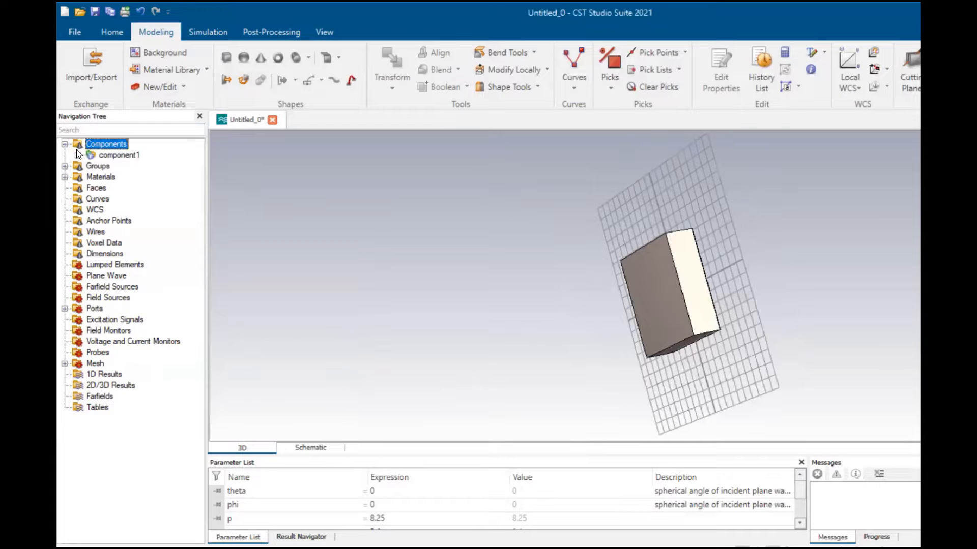
click(134, 176)
right_click(136, 176)
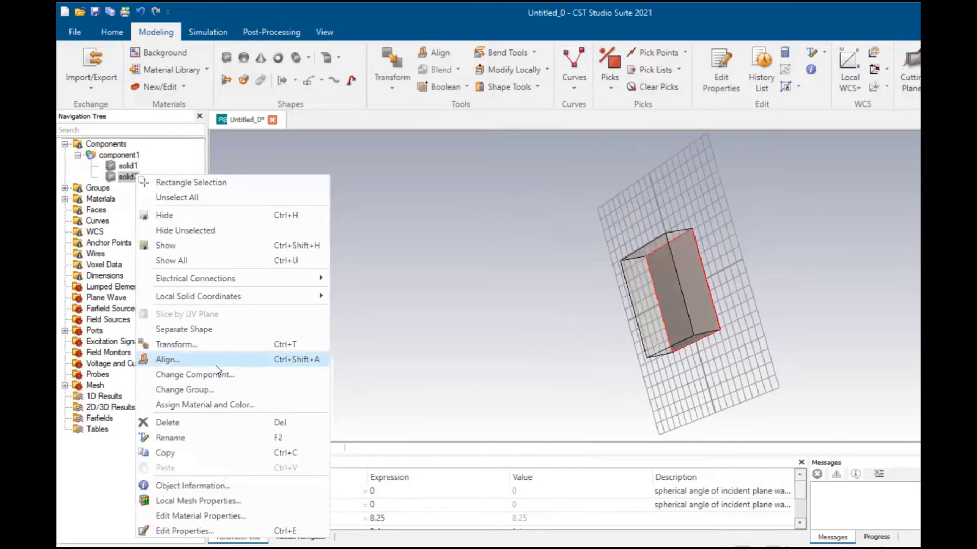
click(211, 405)
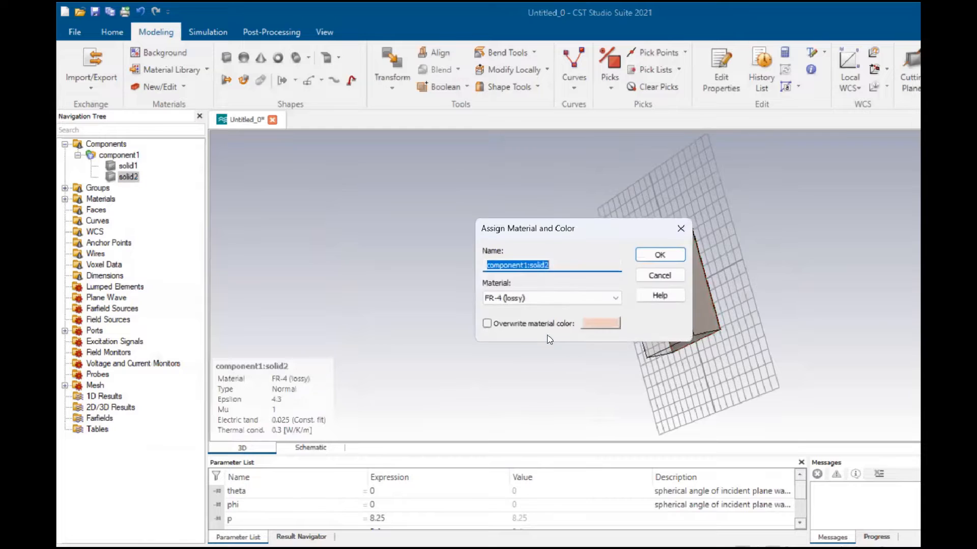
click(570, 298)
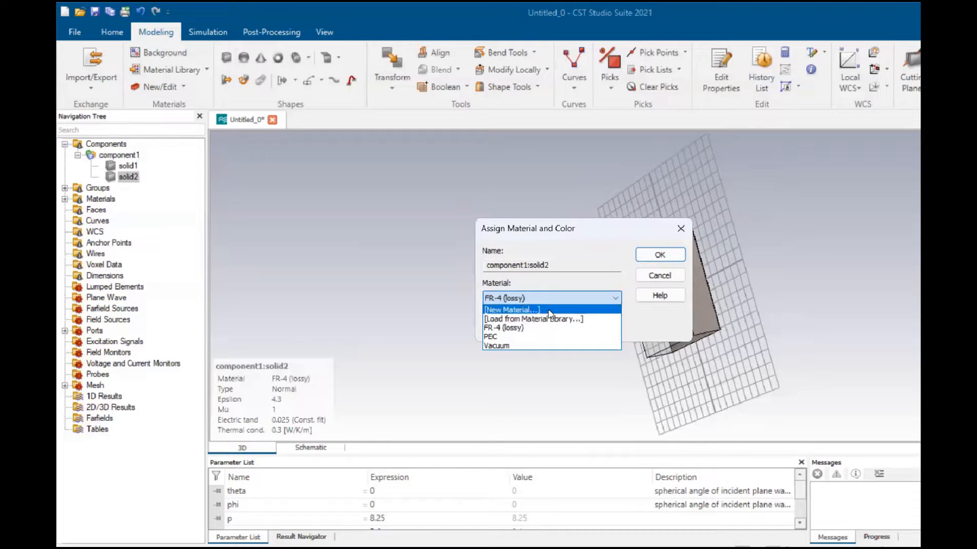
click(550, 319)
click(514, 116)
text(C)
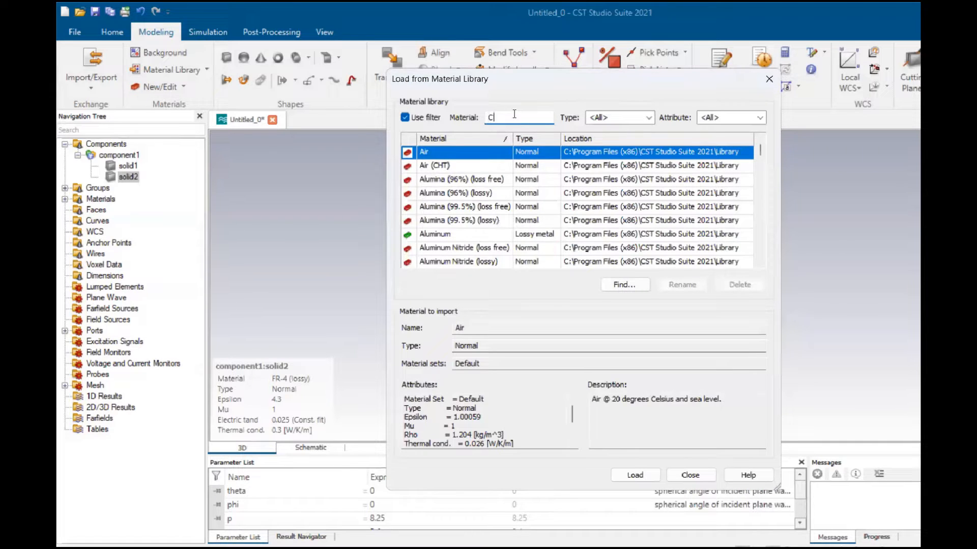
text(opp)
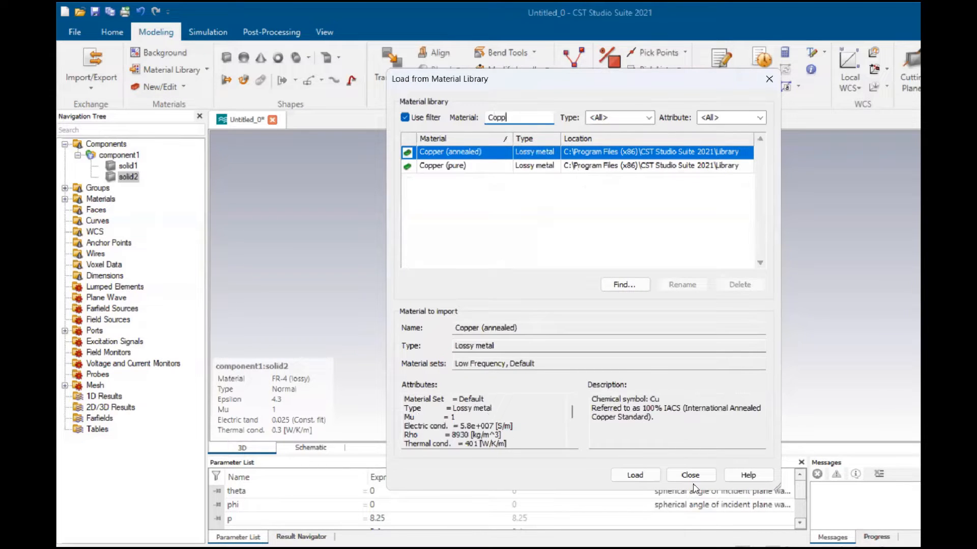
click(638, 475)
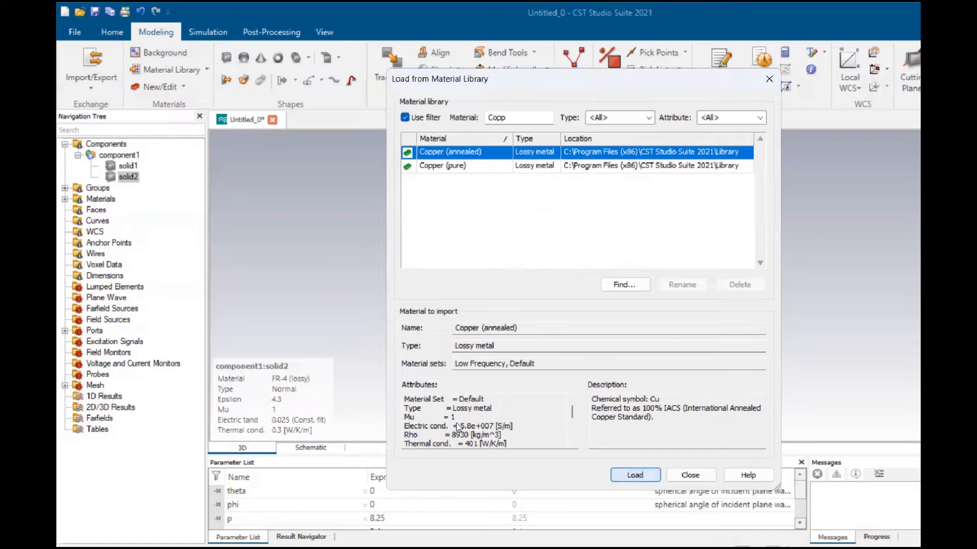
click(634, 475)
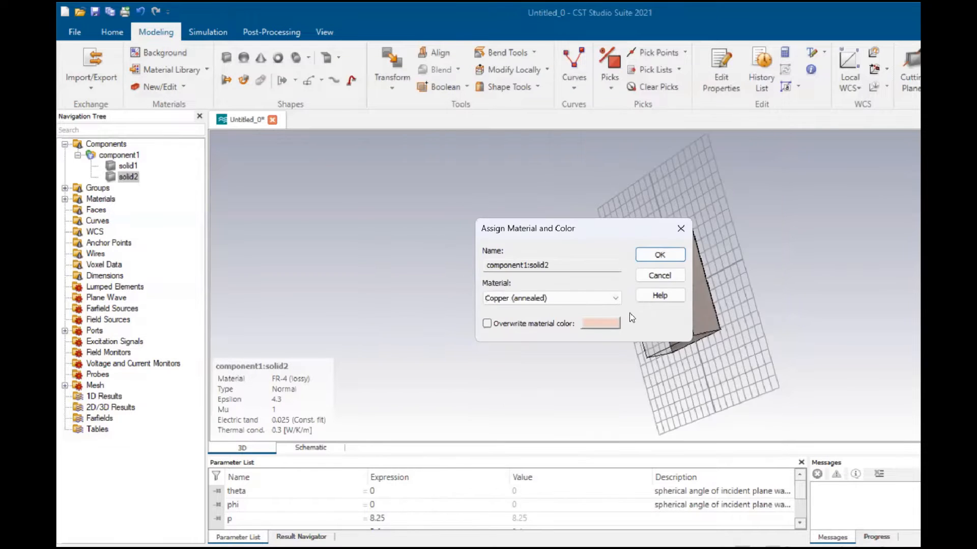
click(661, 255)
Show the model face-on, study the C-shaped unit cell's geometry and dimensions in the paper's Fig. 3, and return to CST
ctrl+drag(458, 366, 506, 349)
key(5)
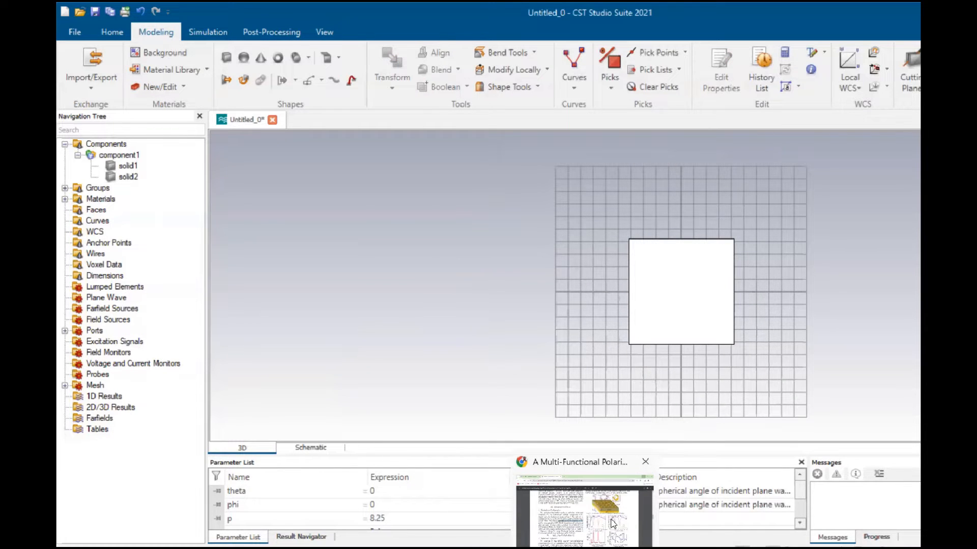
click(590, 491)
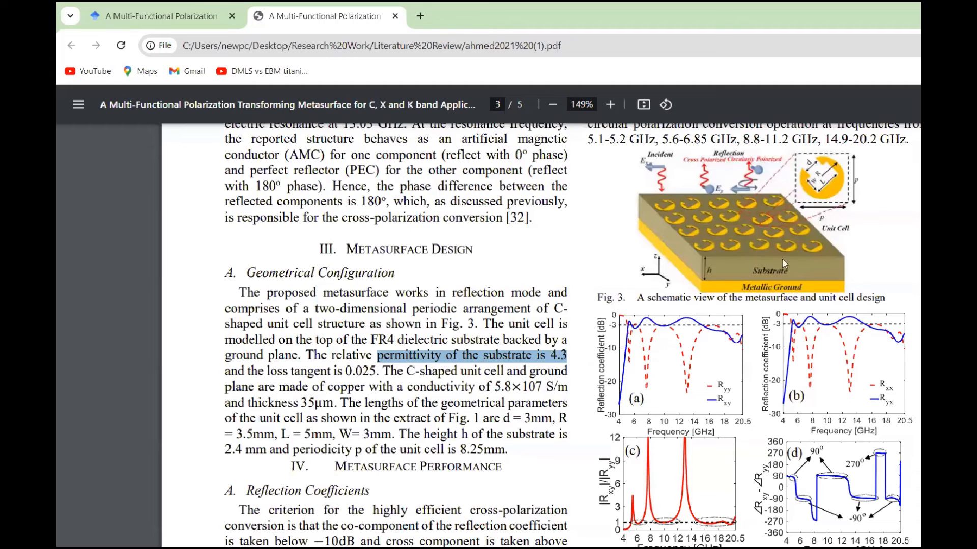
ctrl+scroll(826, 168, up, 3)
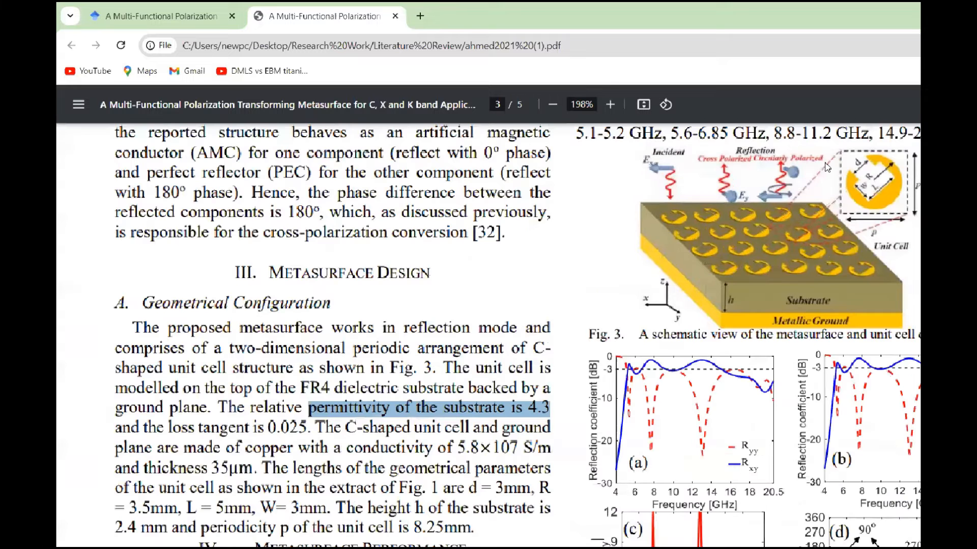
ctrl+scroll(870, 203, up, 2)
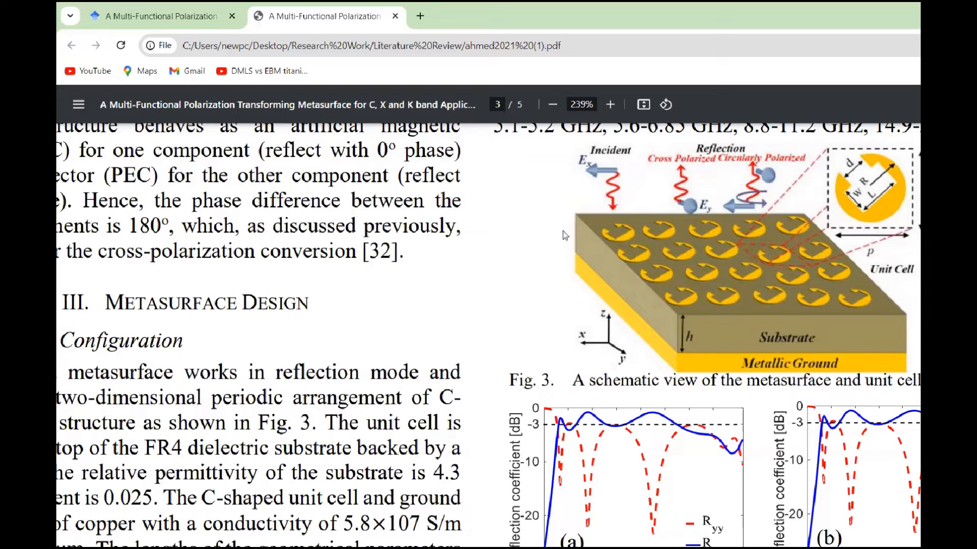
ctrl+scroll(563, 231, down, 2)
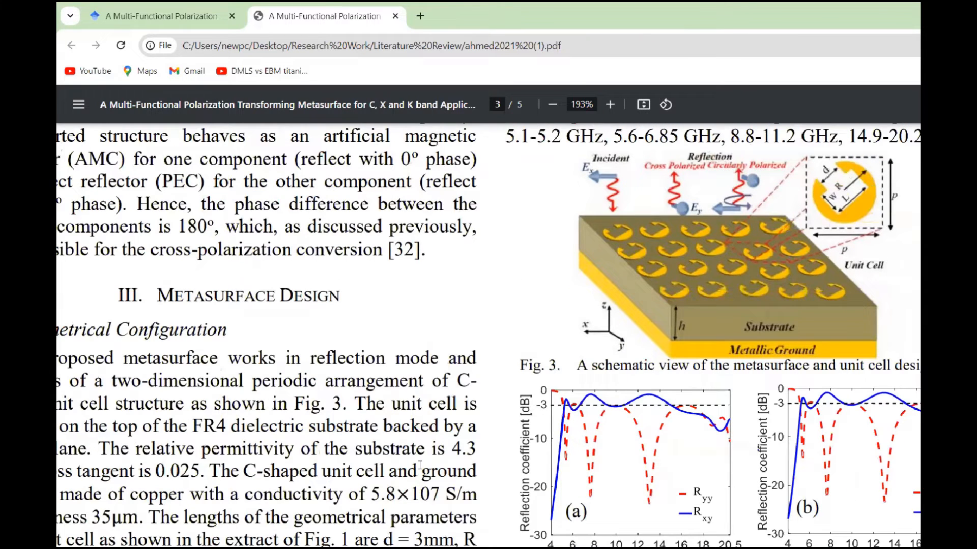
ctrl+scroll(420, 465, down, 1)
click(819, 508)
Set up a Z-oriented copper cylinder with outer radius R, Zmin st and Zmax st+t
click(278, 59)
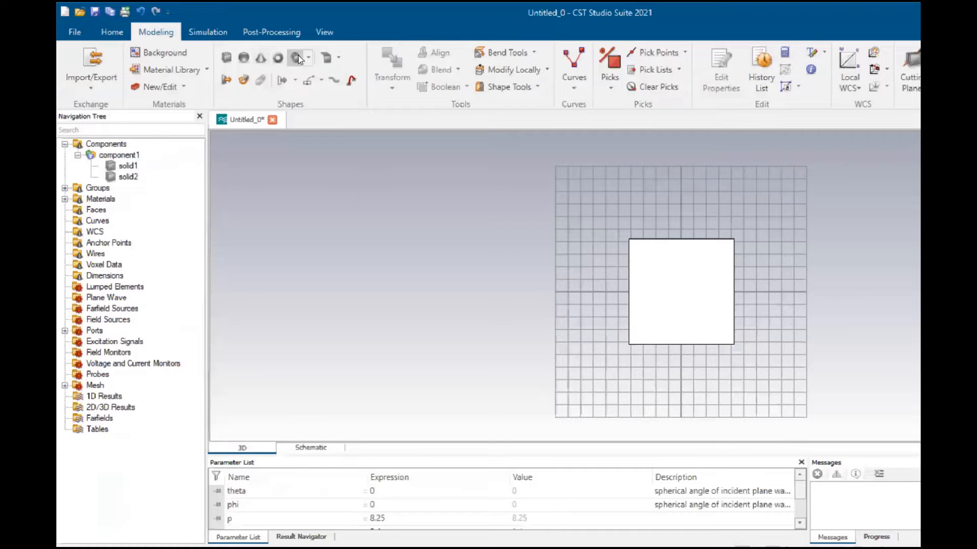
key(Escape)
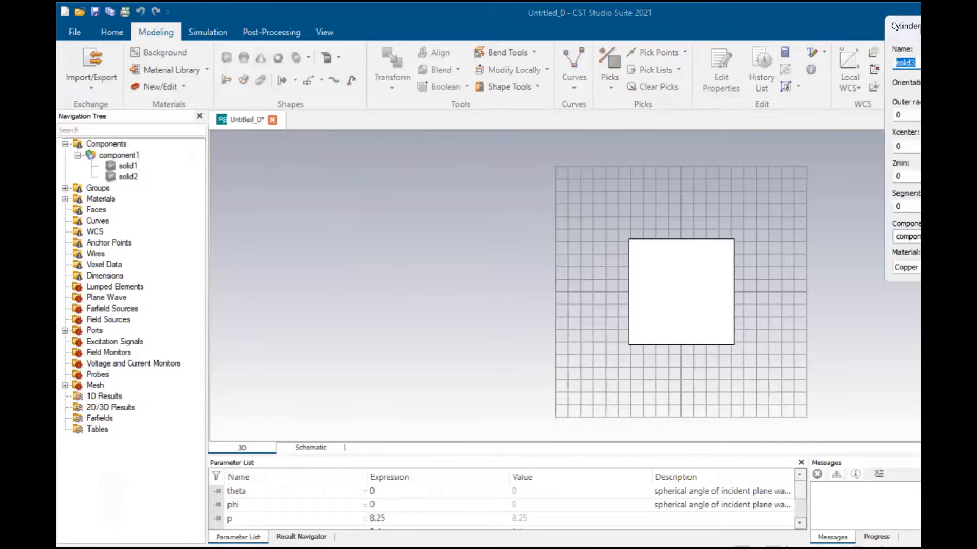
drag(934, 25, 309, 194)
drag(288, 286, 101, 284)
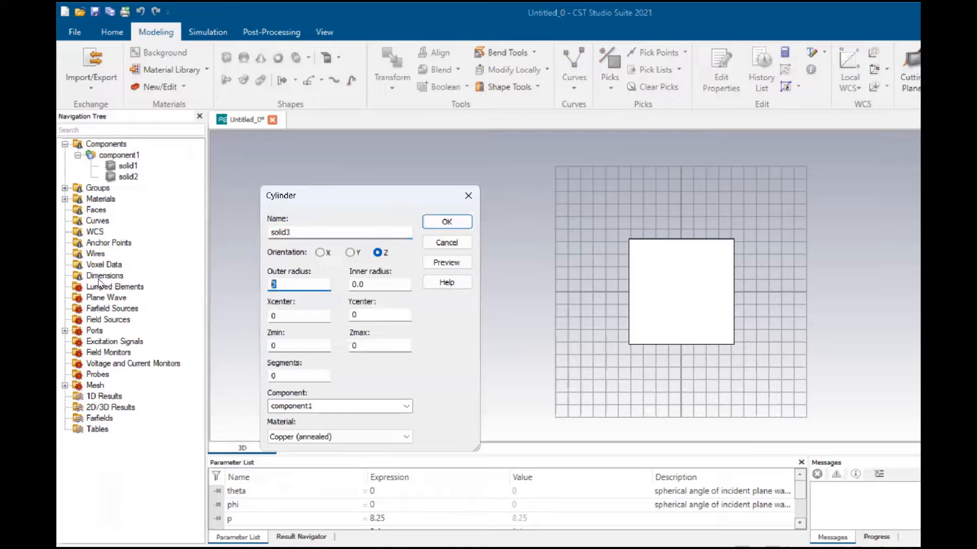
text(R)
click(322, 344)
text(st)
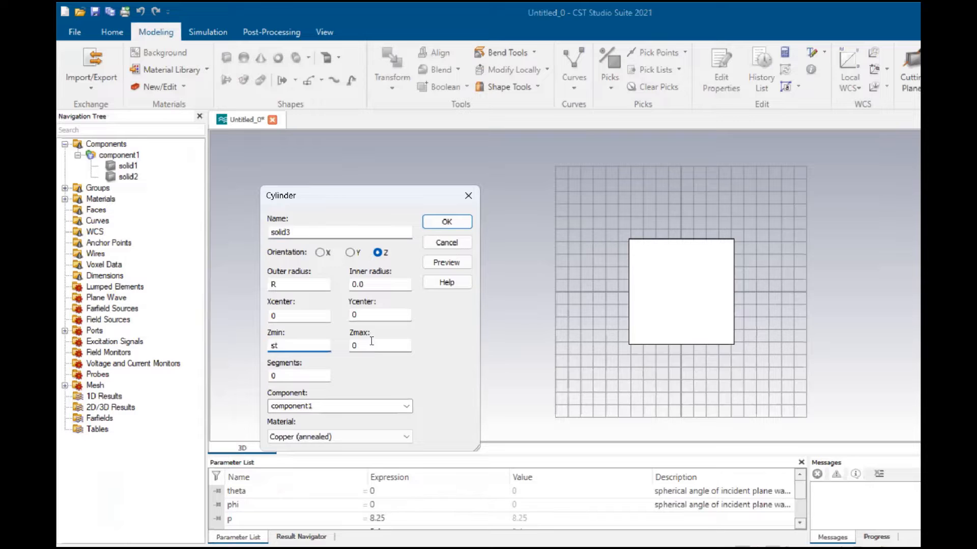
key(Tab)
text(st+t)
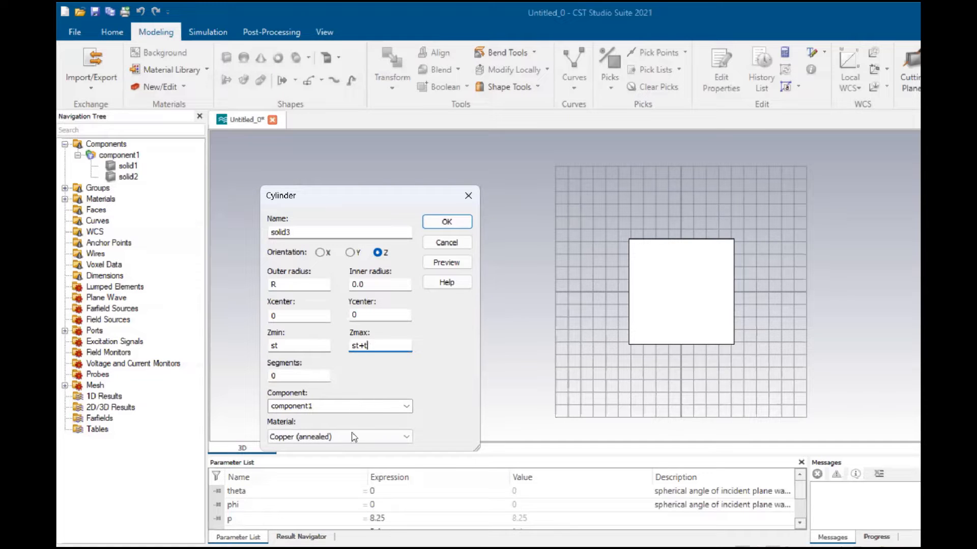
Preview the cylinder, define the parameter R as 3.5 from the paper's dimensions, and create the disc
click(457, 264)
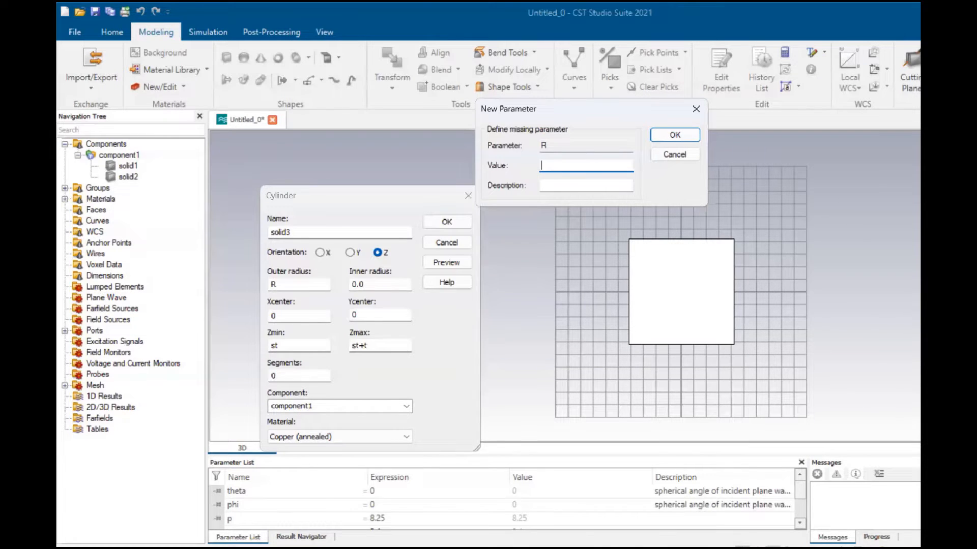
click(645, 503)
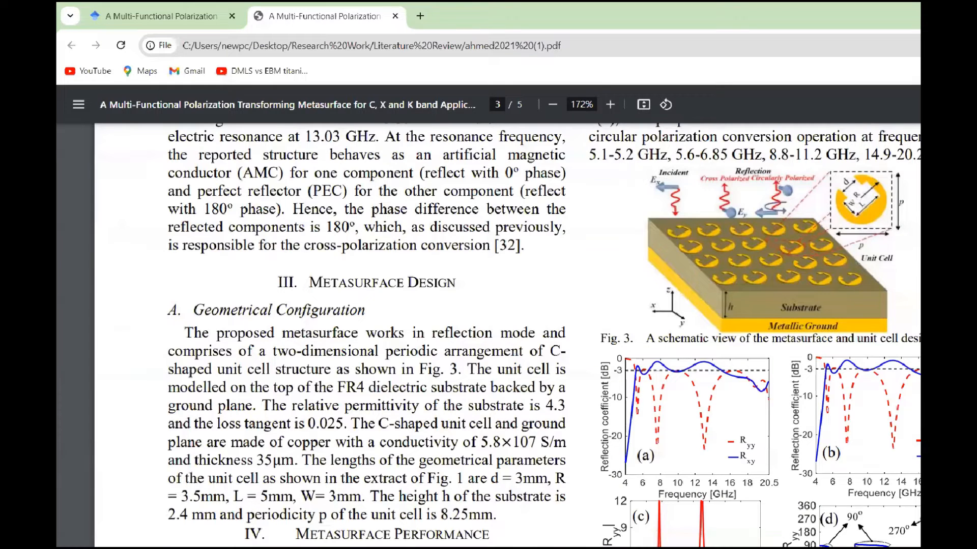
mouse_move(823, 525)
click(825, 524)
text(3.5)
key(Return)
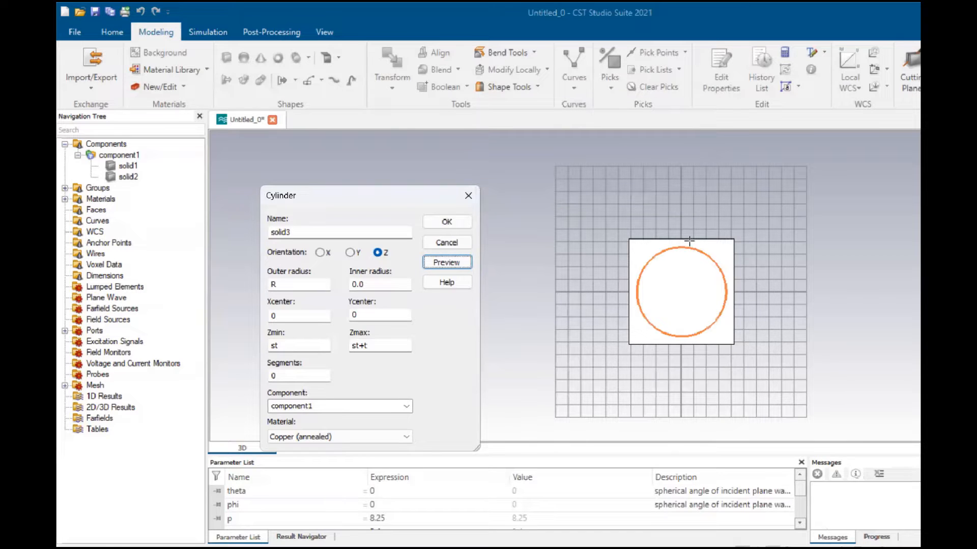
click(438, 222)
drag(763, 292, 728, 278)
key(5)
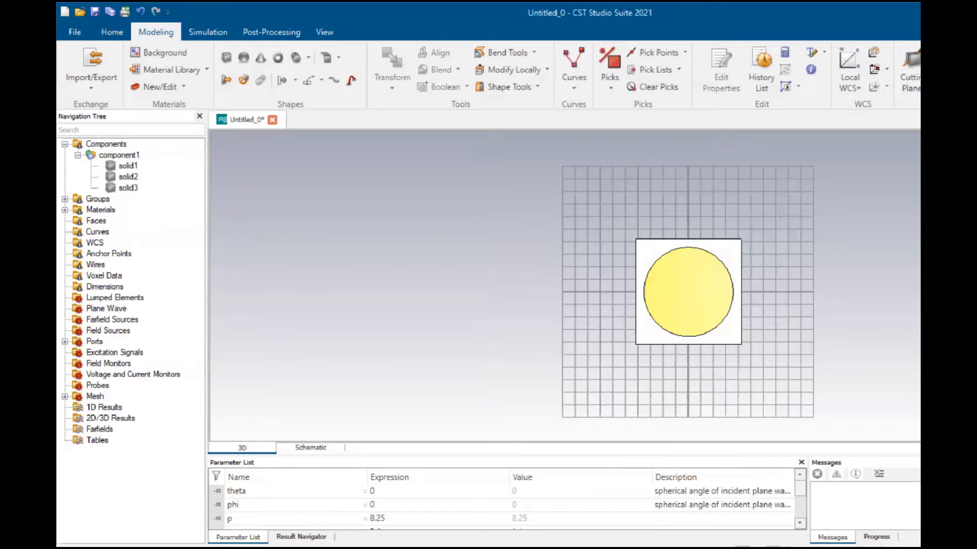
Look up the length L in the paper's geometrical configuration text and return to CST
click(592, 488)
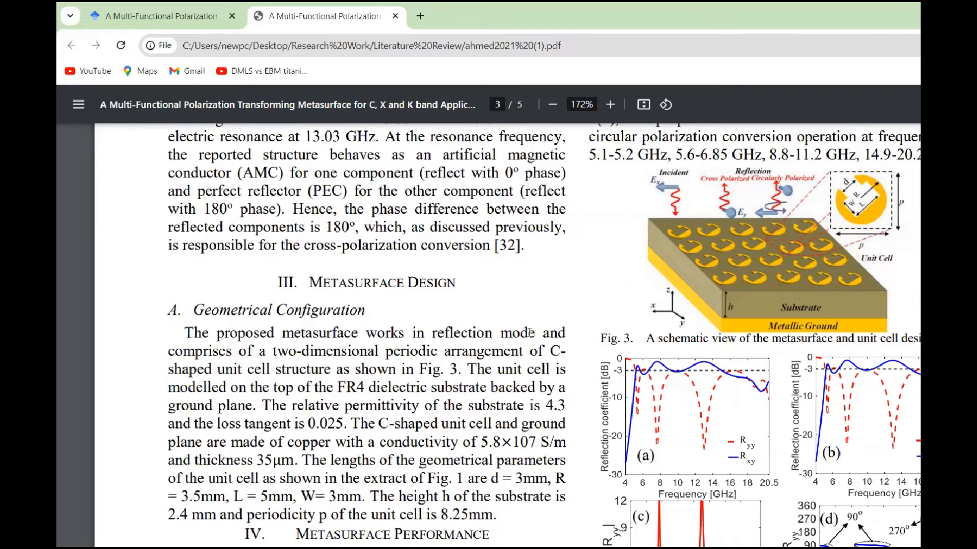
double_click(284, 498)
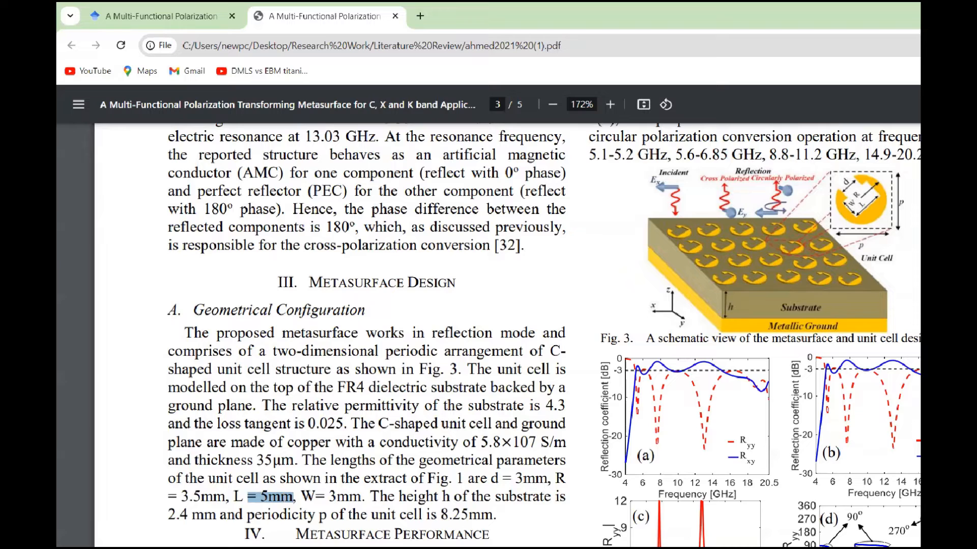
mouse_move(797, 547)
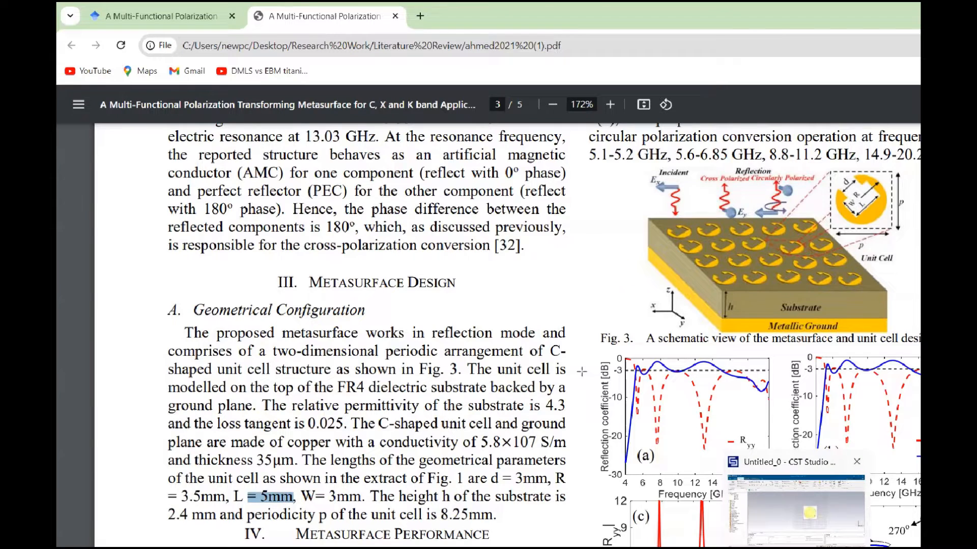
click(836, 519)
Start a new copper brick with Xmin -L/2 and Xmax L/2
click(226, 57)
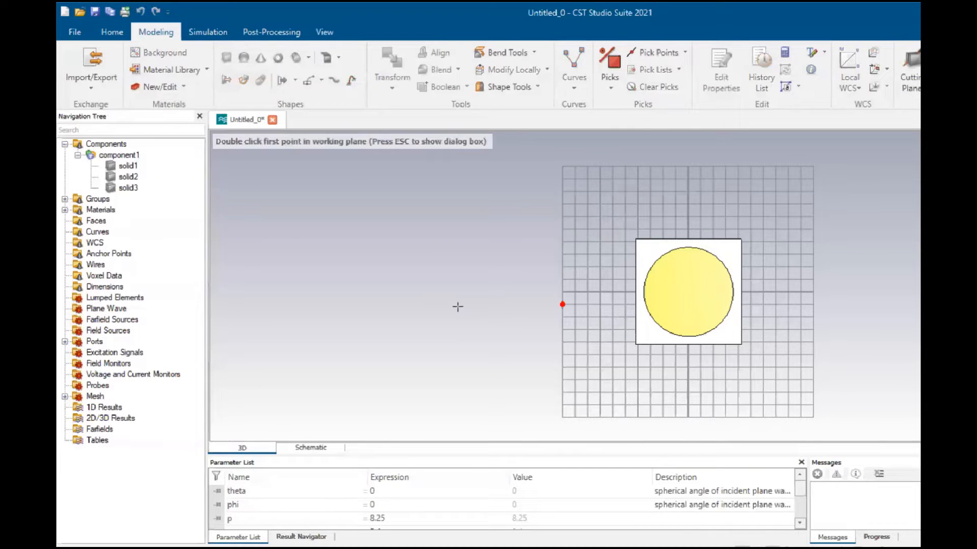
key(Escape)
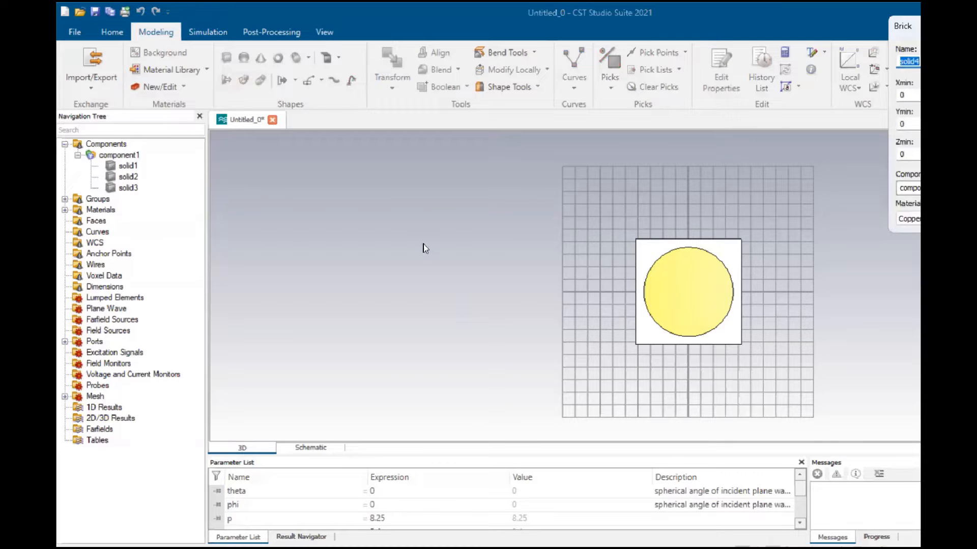
key(Tab)
key(BackSpace)
text(-l/2)
key(Left)
key(Left)
key(BackSpace)
key(BackSpace)
text(-)
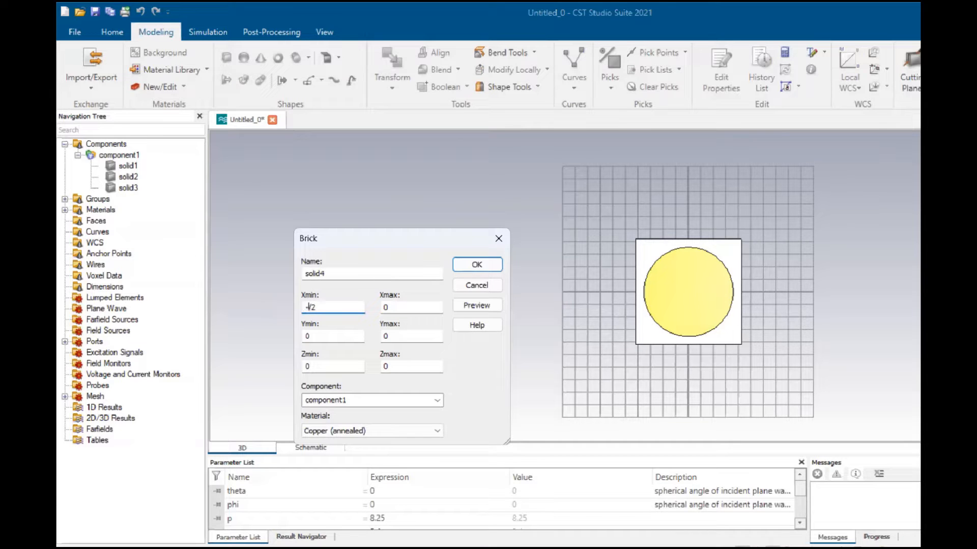
text(L)
click(406, 308)
text(L)
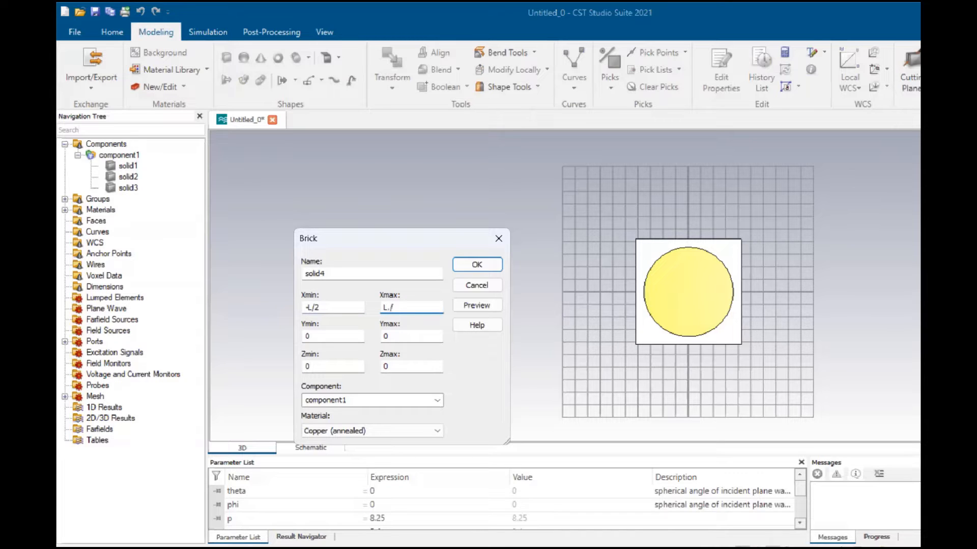
key(BackSpace)
key(BackSpace)
text(/2)
Set the brick's Ymin and Ymax to -W/2, its Zmin to st and its Zmax to st+t
key(Tab)
text(-W/2)
click(409, 335)
text(-W/2)
key(Tab)
text(st)
key(Tab)
text(st+t)
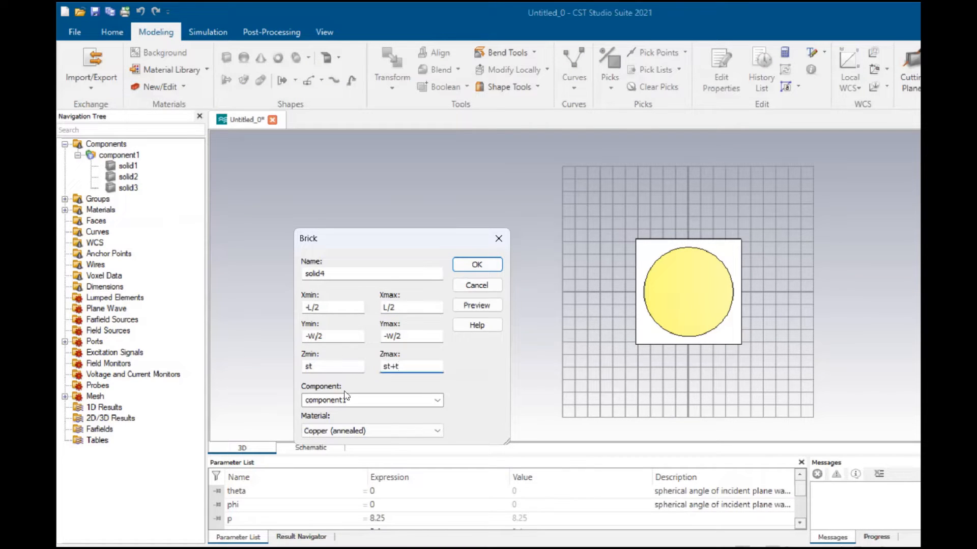
Preview the brick, defining the missing parameters L as 5 and W as 3 according to the paper
click(477, 306)
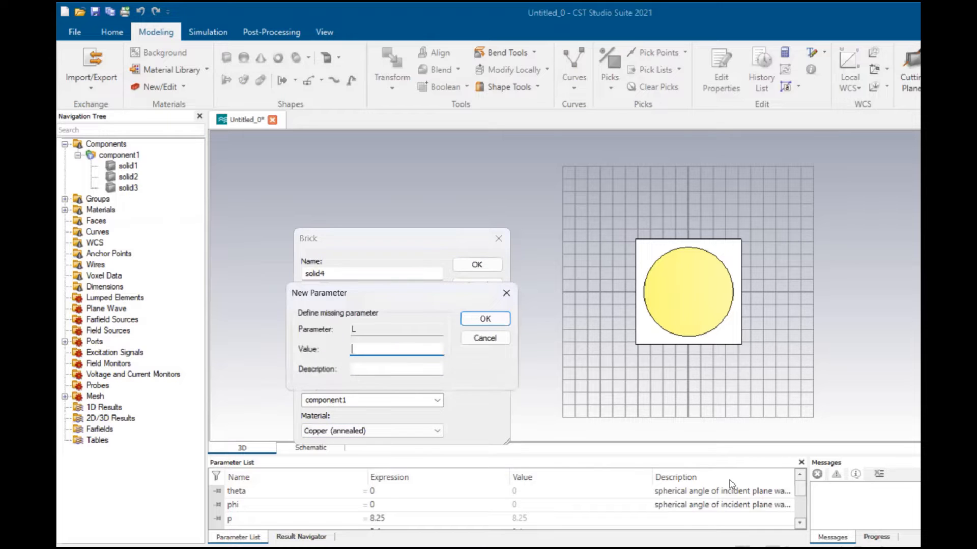
mouse_move(584, 548)
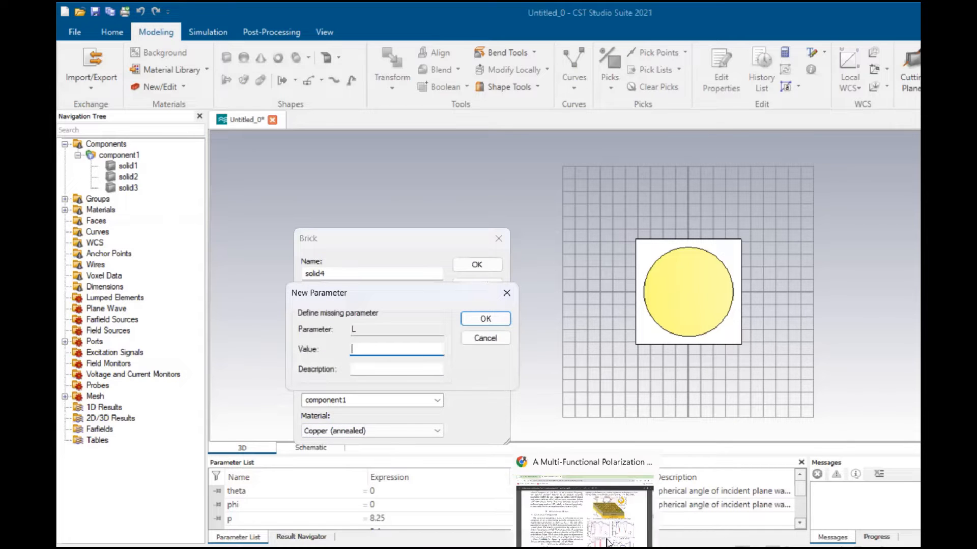
click(613, 531)
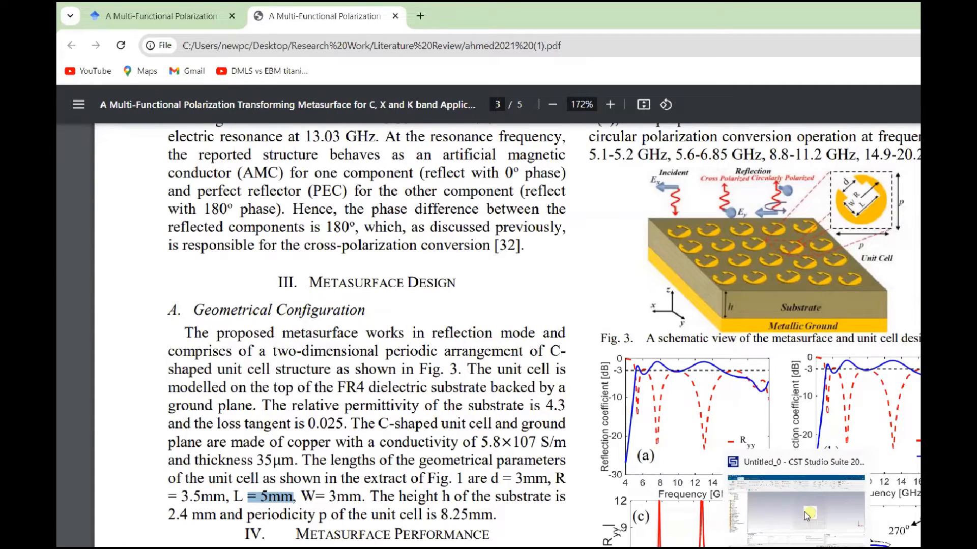
click(806, 517)
text(5)
key(Return)
text(3.)
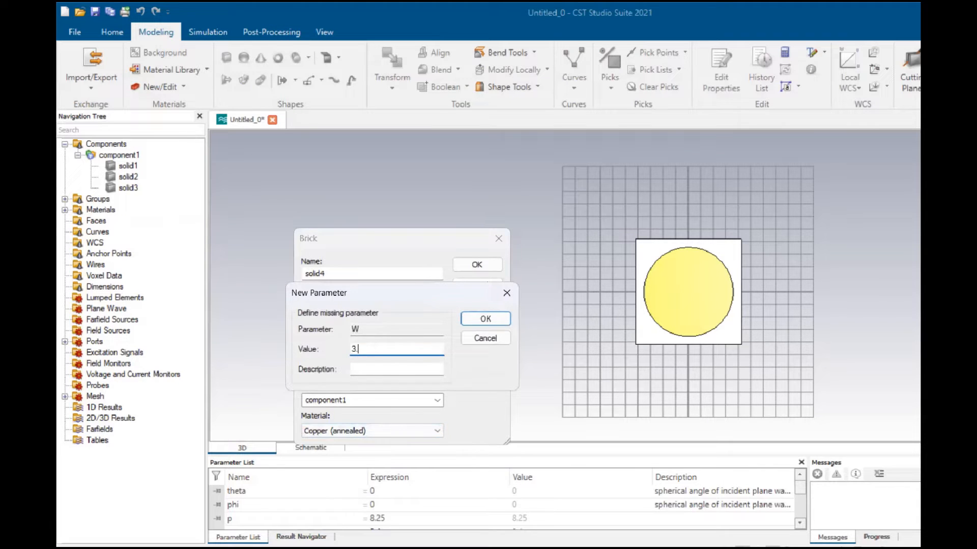
key(Return)
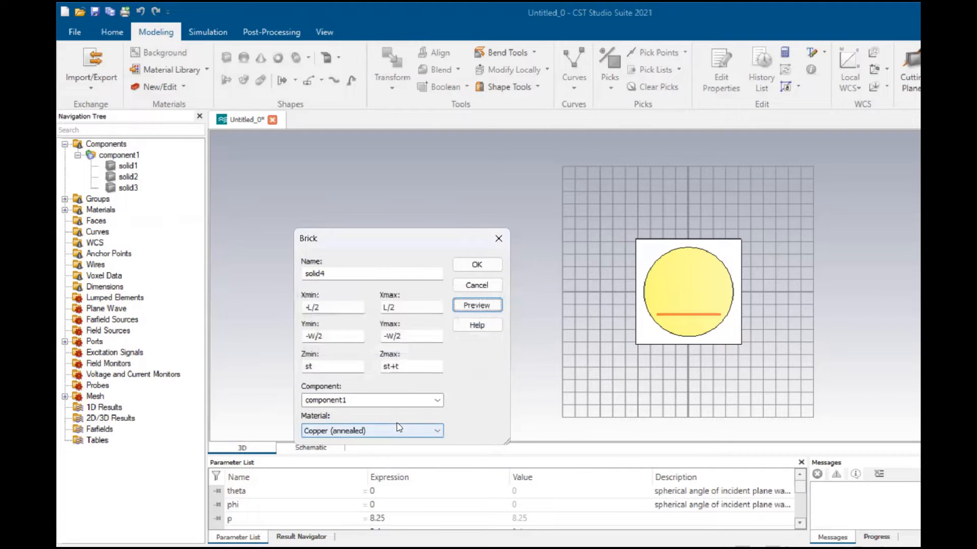
Correct the brick's Ymax to W/2, preview the rectangle inside the disc, and create the brick
click(312, 336)
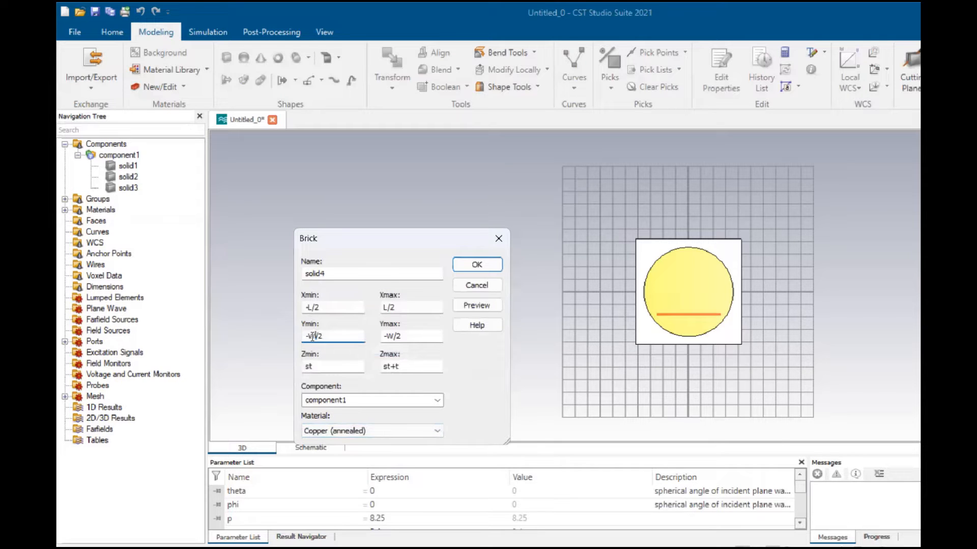
key(BackSpace)
text(-)
click(391, 339)
key(BackSpace)
click(480, 309)
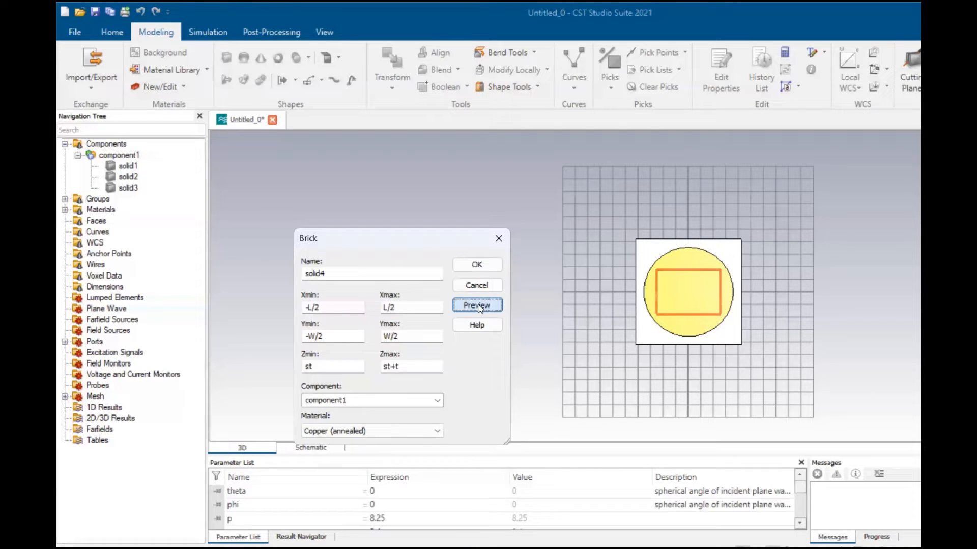
click(492, 268)
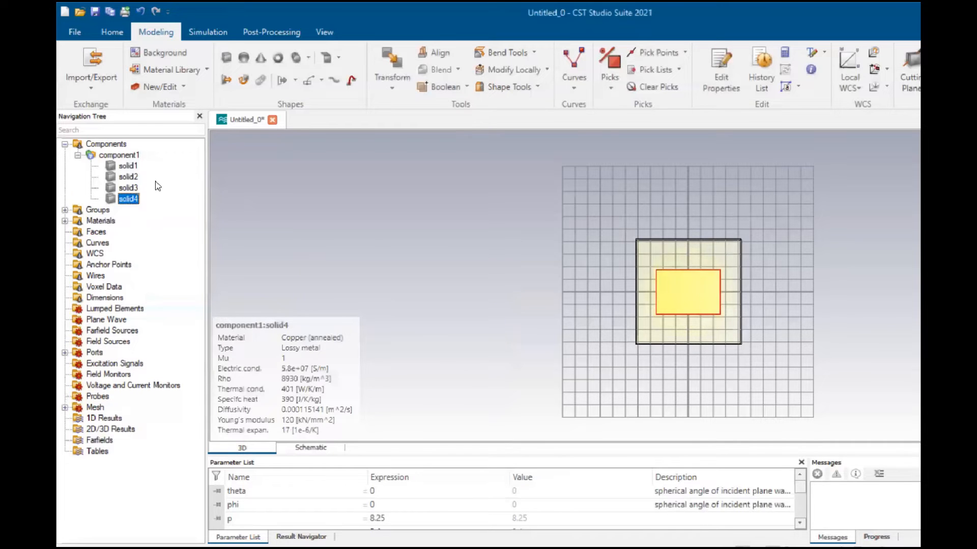
Rotate the rectangular brick solid4 by 45 degrees about the Z axis and clear the selection
click(379, 71)
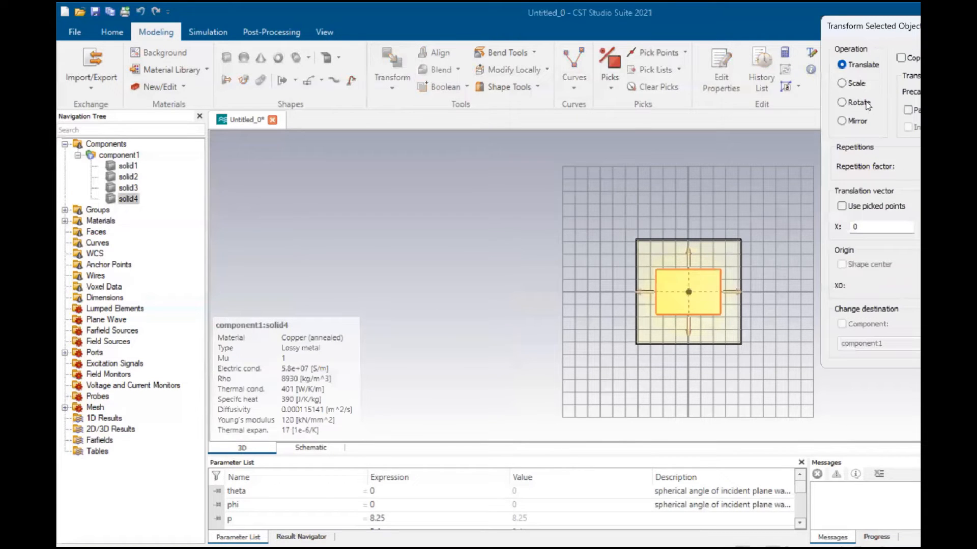
click(866, 104)
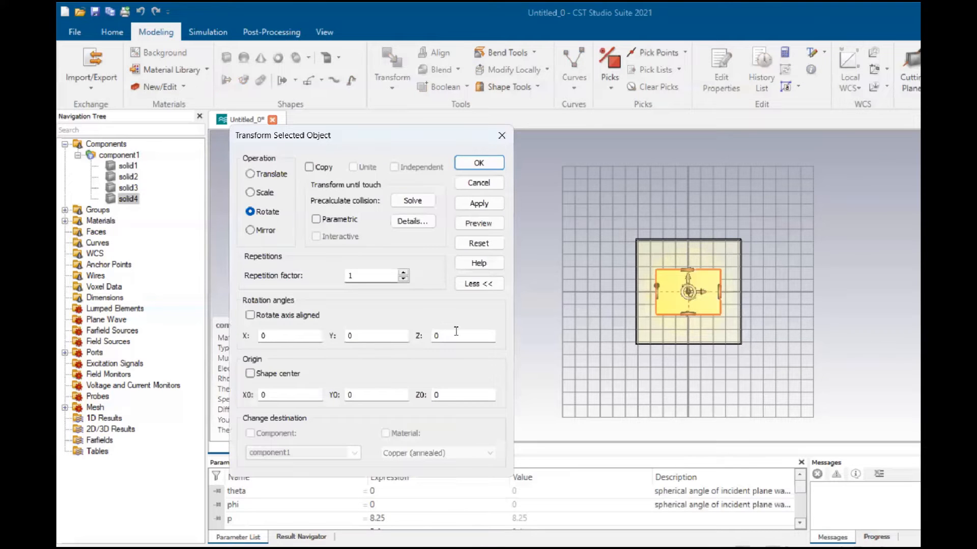
double_click(455, 336)
text(45)
click(475, 225)
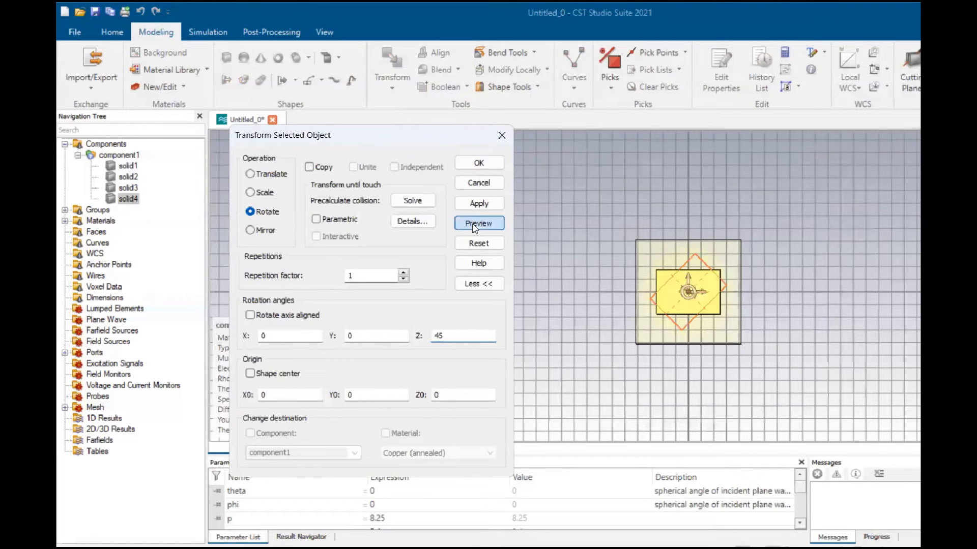
click(478, 162)
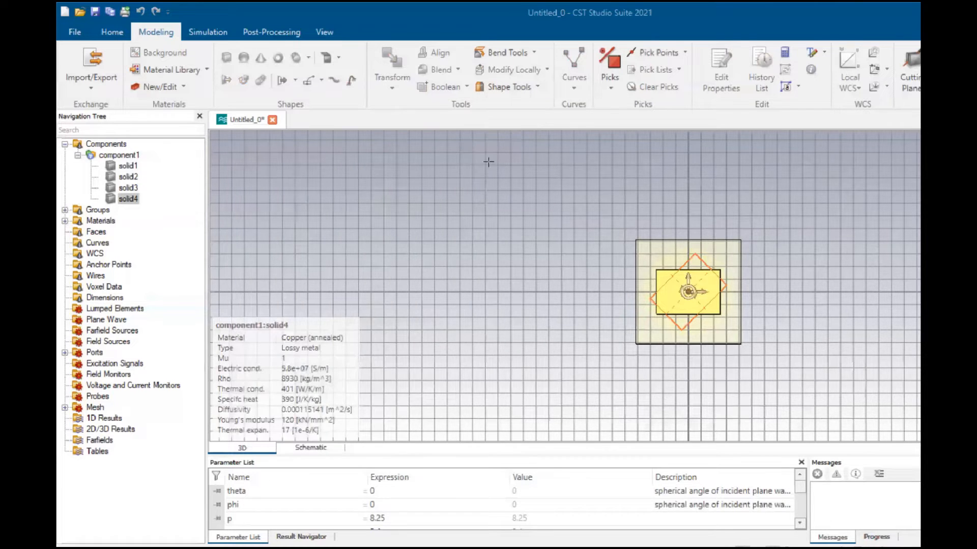
click(121, 144)
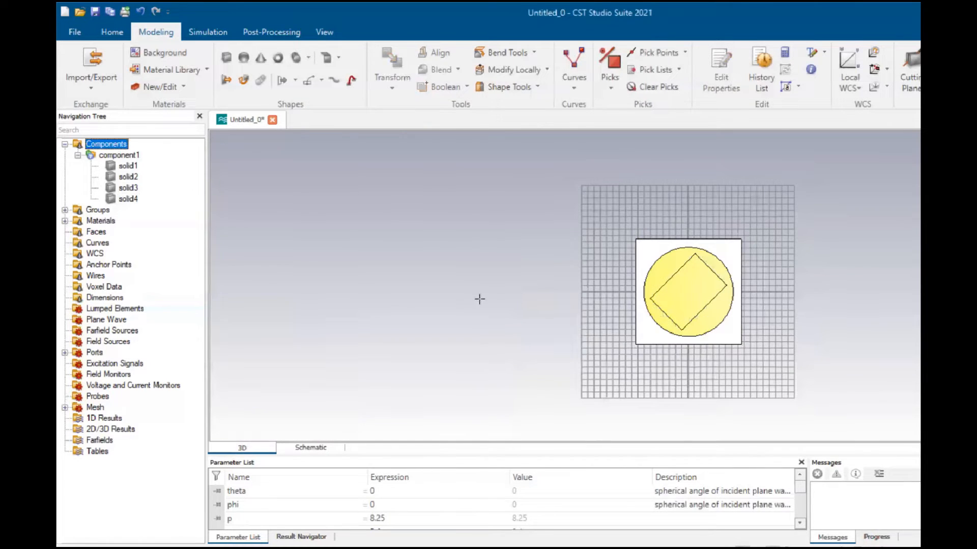
Check the unit cell figure in the paper, and subtract the rotated rectangular brick solid4 from the disc solid3
mouse_move(585, 548)
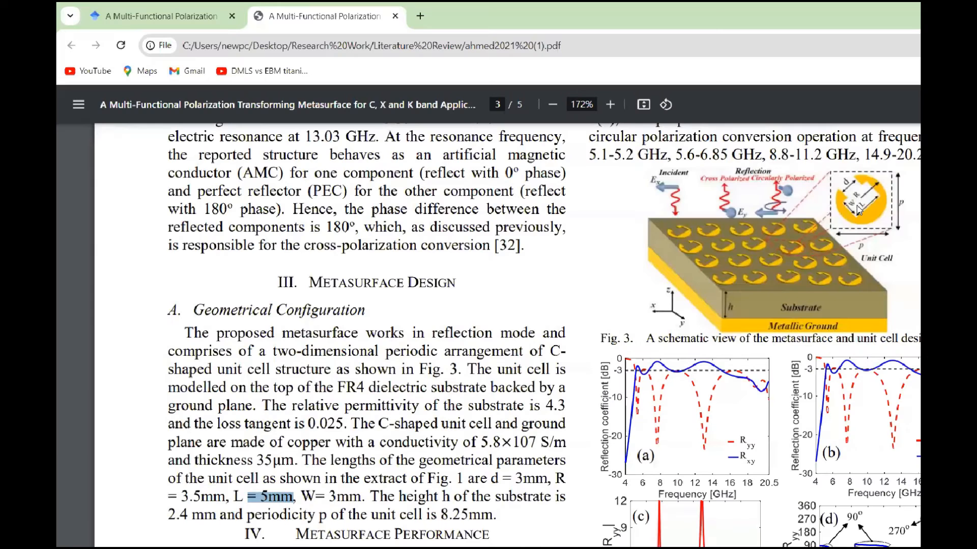
click(625, 513)
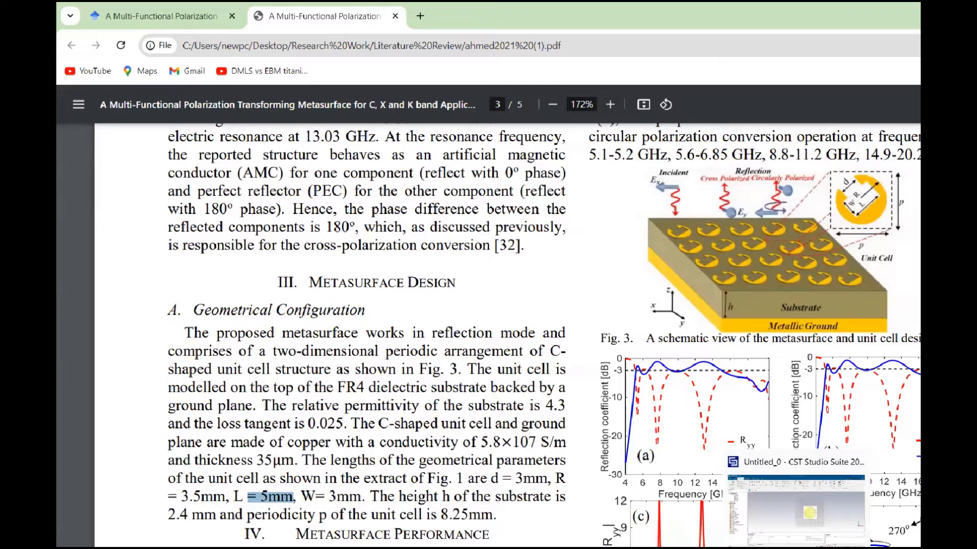
click(813, 534)
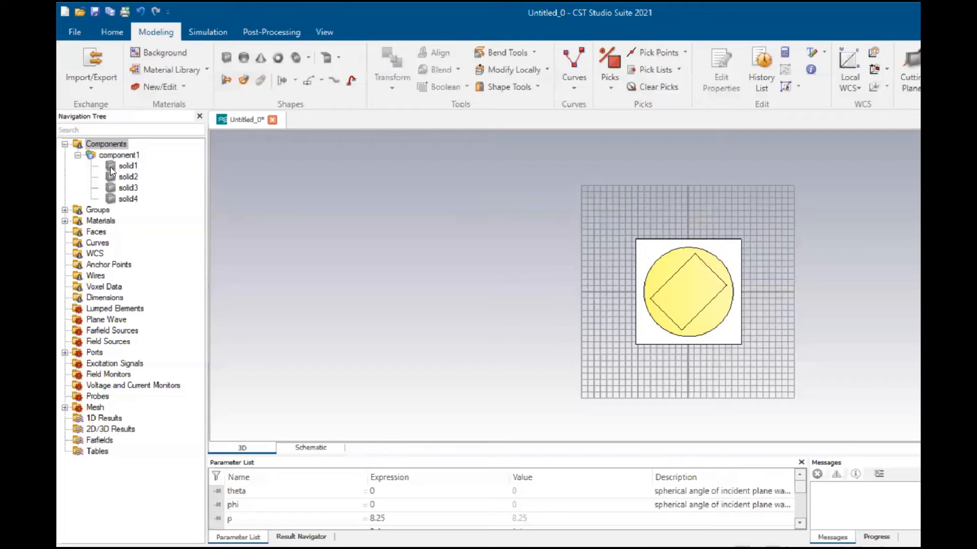
click(127, 187)
key(minus)
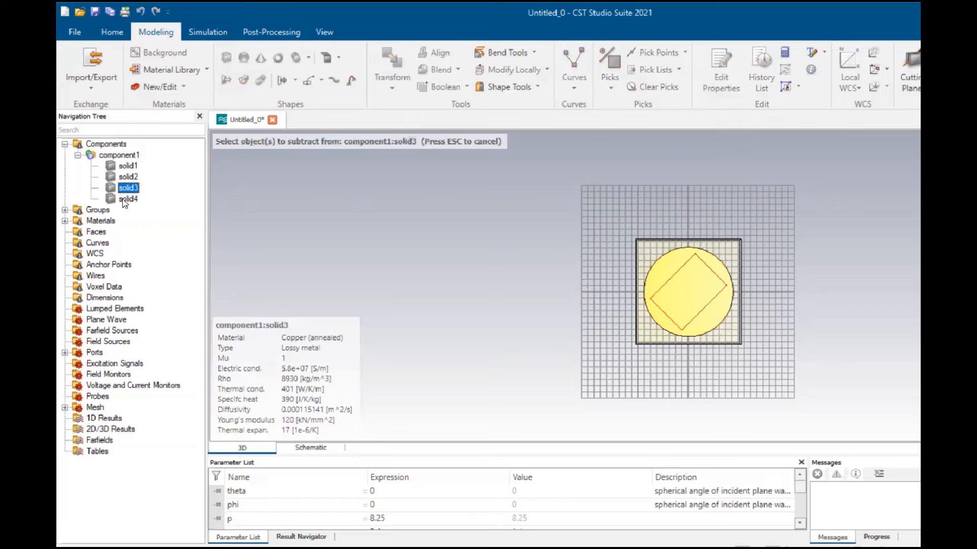
click(128, 199)
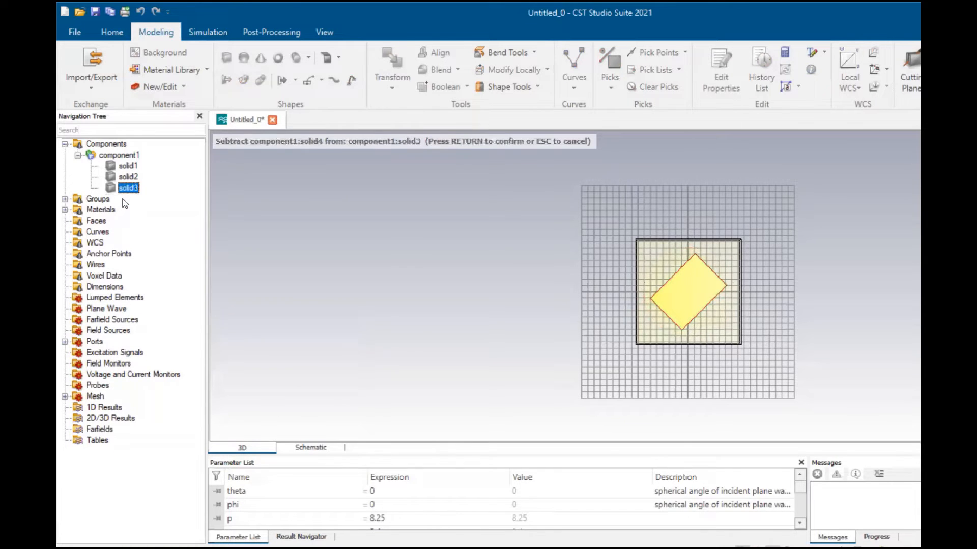
key(Return)
click(600, 246)
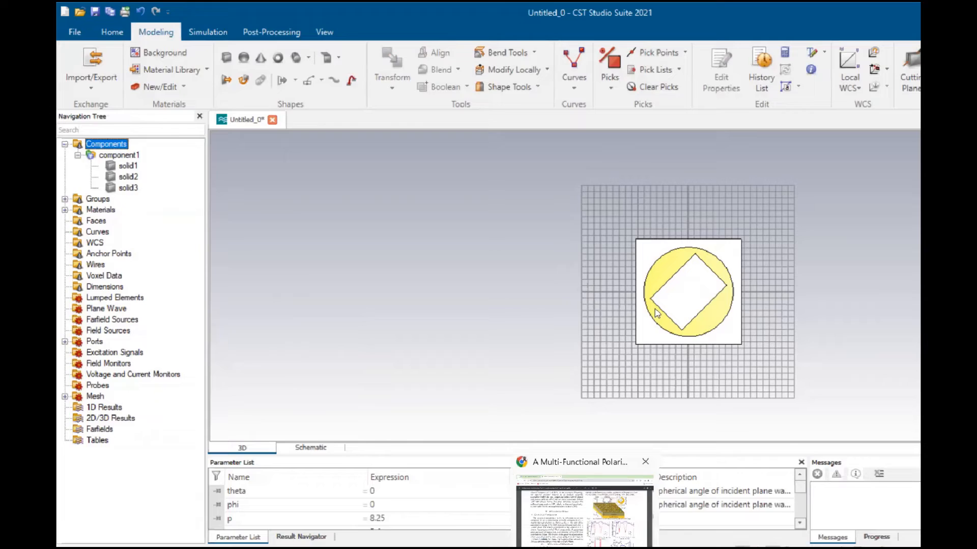
Consult the paper's figure and define a copper gap brick with Xmin -d/2, Xmax d/2, Zmin st and Zmax st+t
click(598, 485)
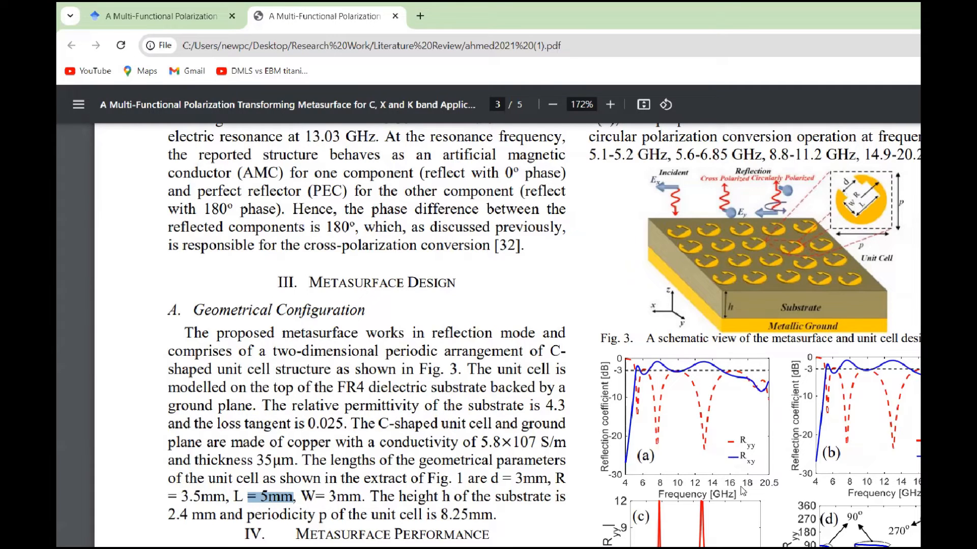
mouse_move(796, 547)
click(804, 474)
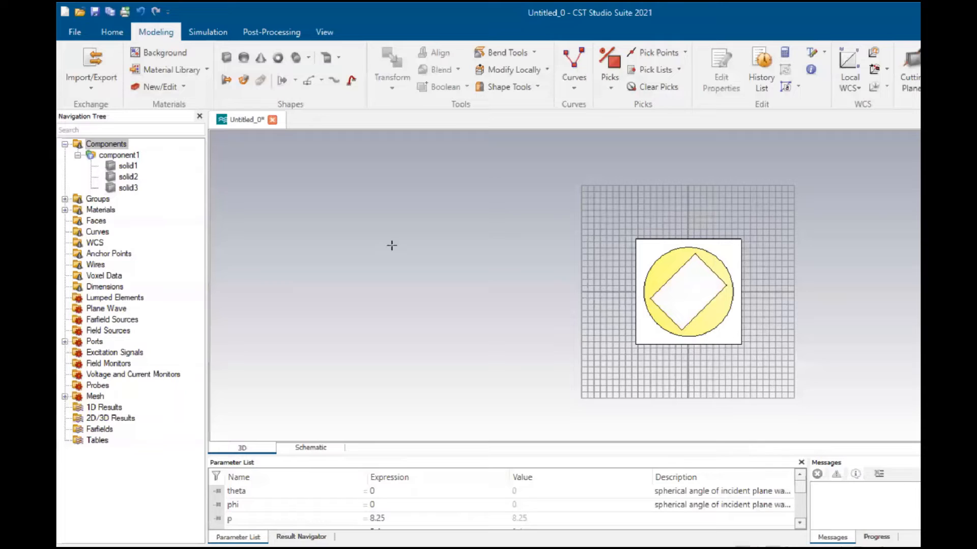
key(Escape)
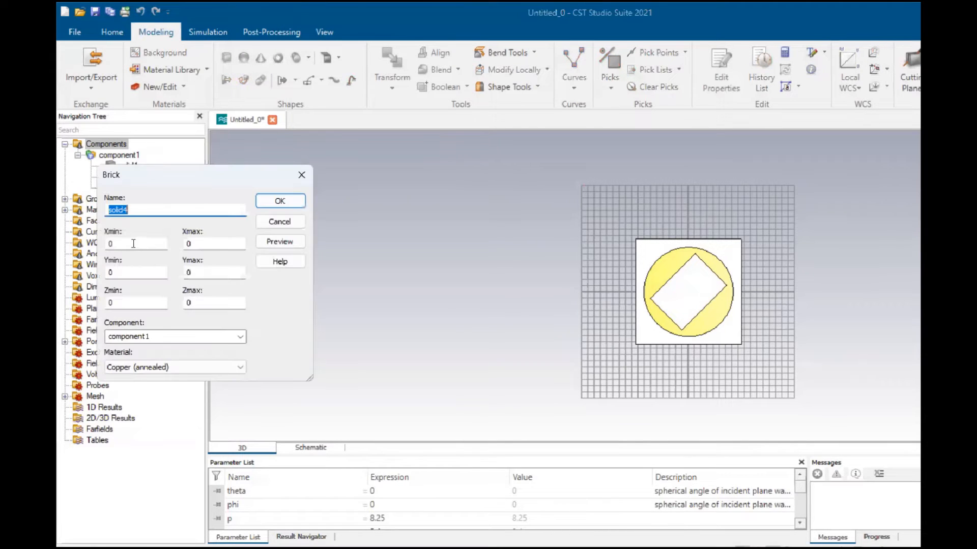
key(Tab)
text(-)
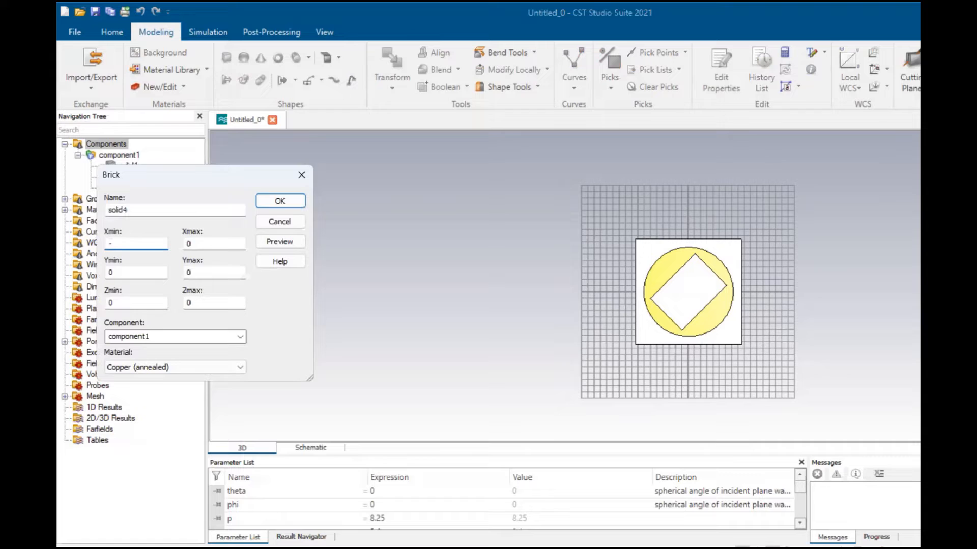
text(d/2)
key(Tab)
text(d/2)
key(Tab)
text(L)
click(201, 302)
key(BackSpace)
text(st+t)
drag(164, 304, 58, 284)
text(st)
click(259, 243)
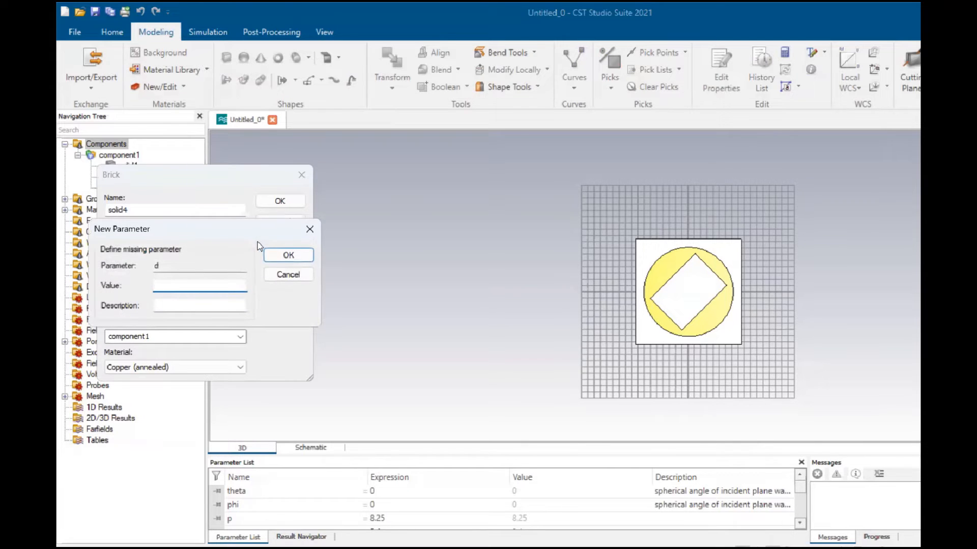
click(309, 229)
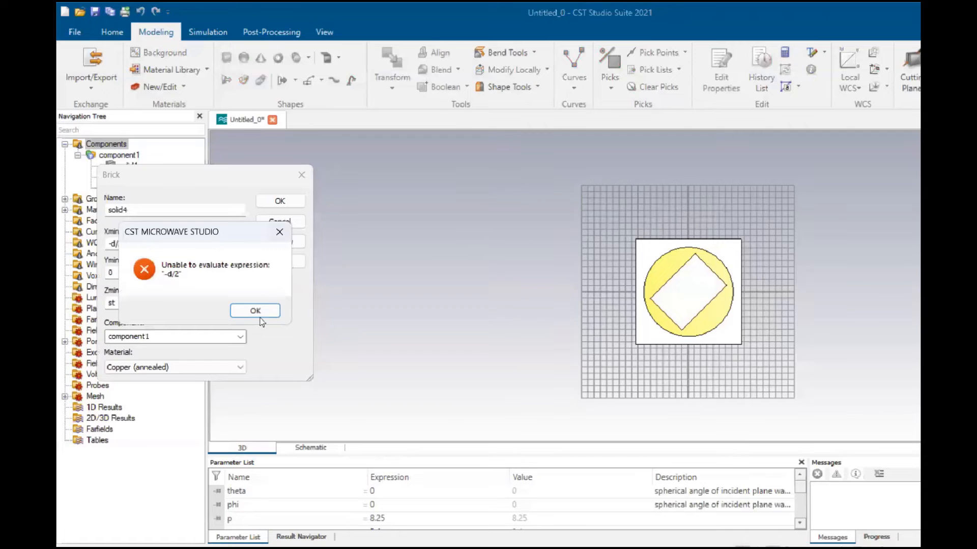
click(254, 311)
Set the brick's Ymax to p/4 and preview it, defining the missing parameter d as 3 according to the paper
click(207, 272)
key(BackSpace)
text(p/2)
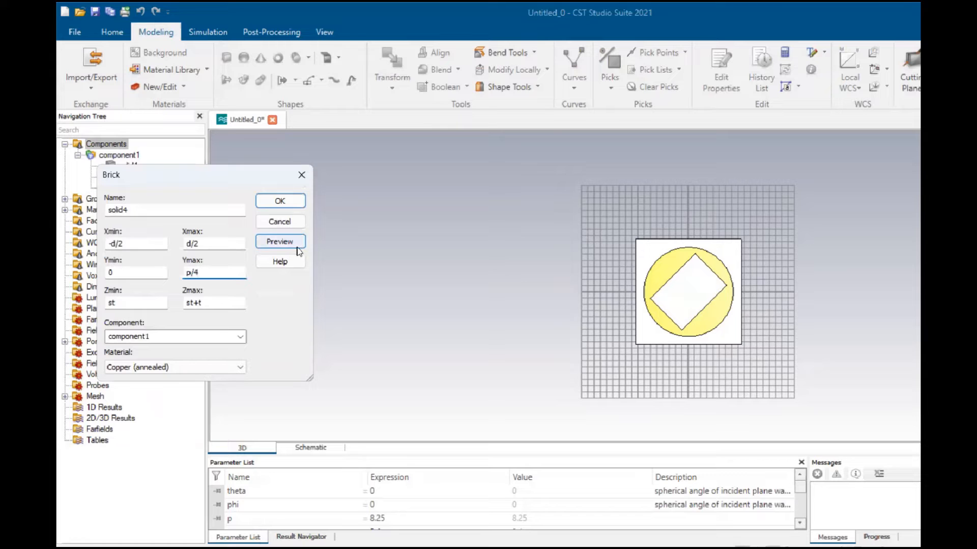
click(298, 246)
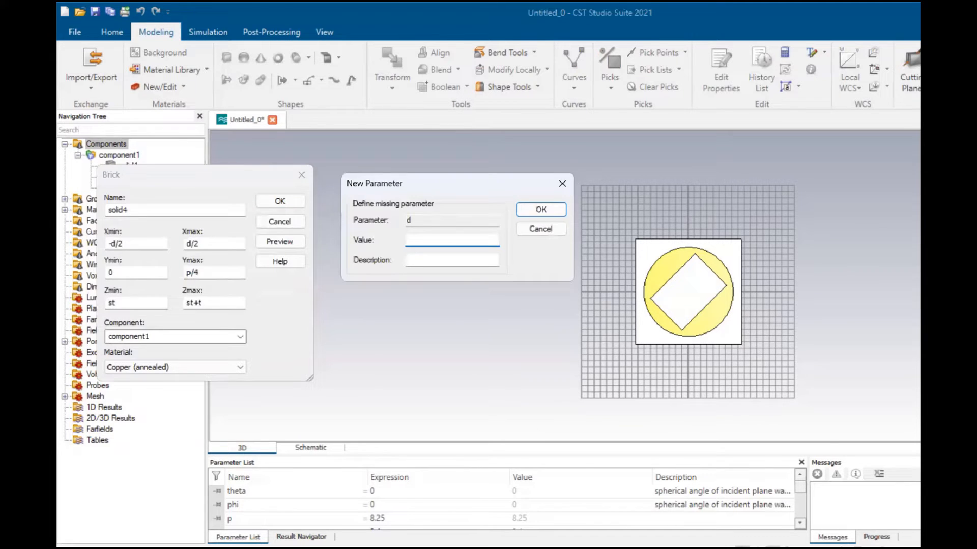
mouse_move(619, 488)
click(620, 489)
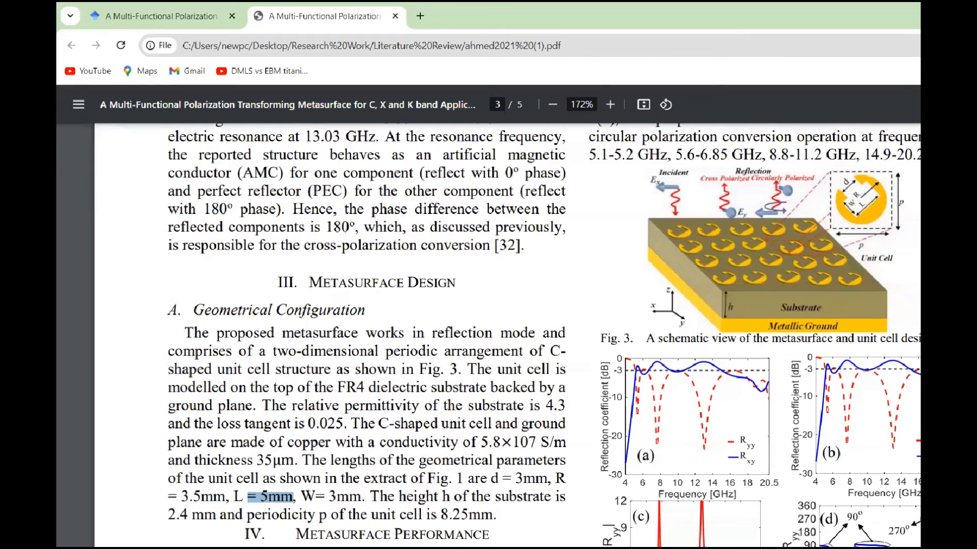
key(alt+Tab)
text(3)
key(Return)
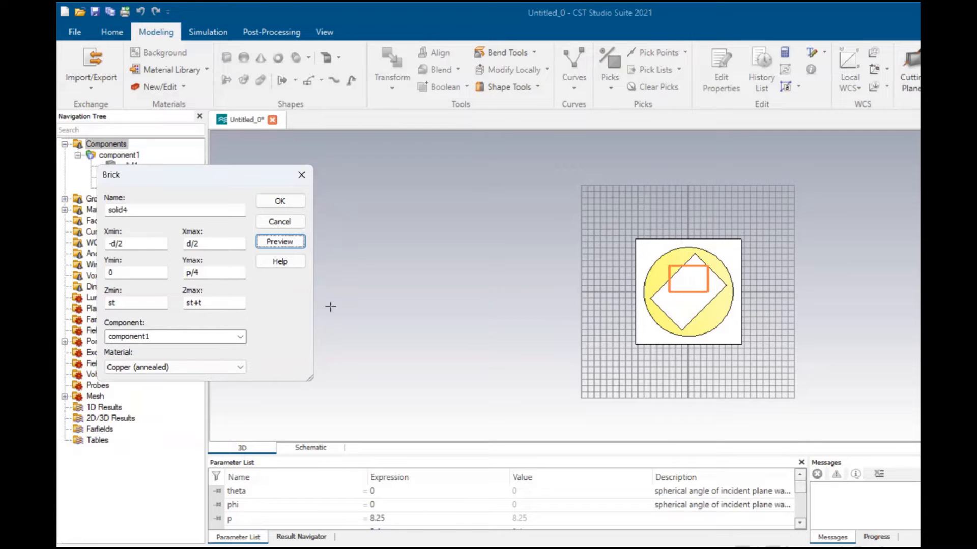
Preview the gap brick with Ymax at p, correct Ymax to p/2, and create the brick
click(224, 271)
key(BackSpace)
key(BackSpace)
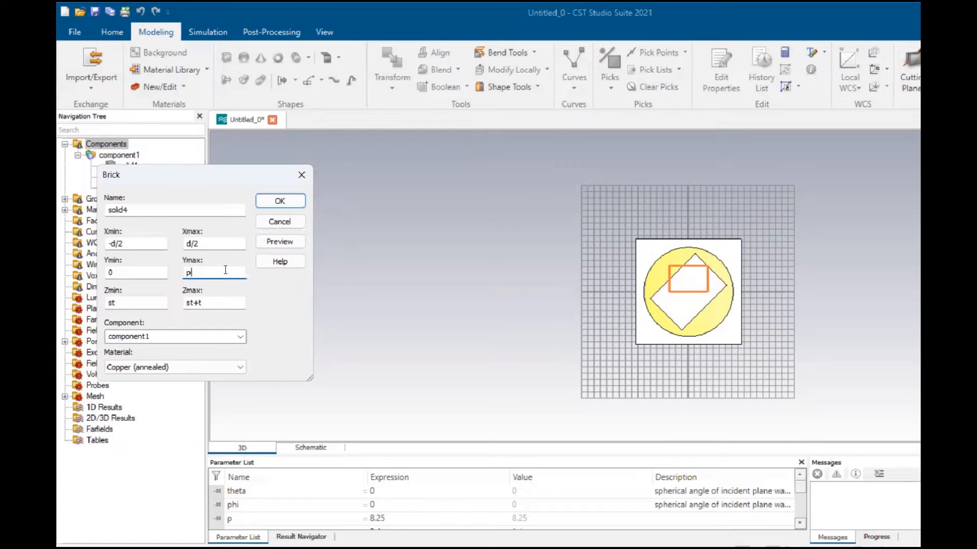
click(293, 246)
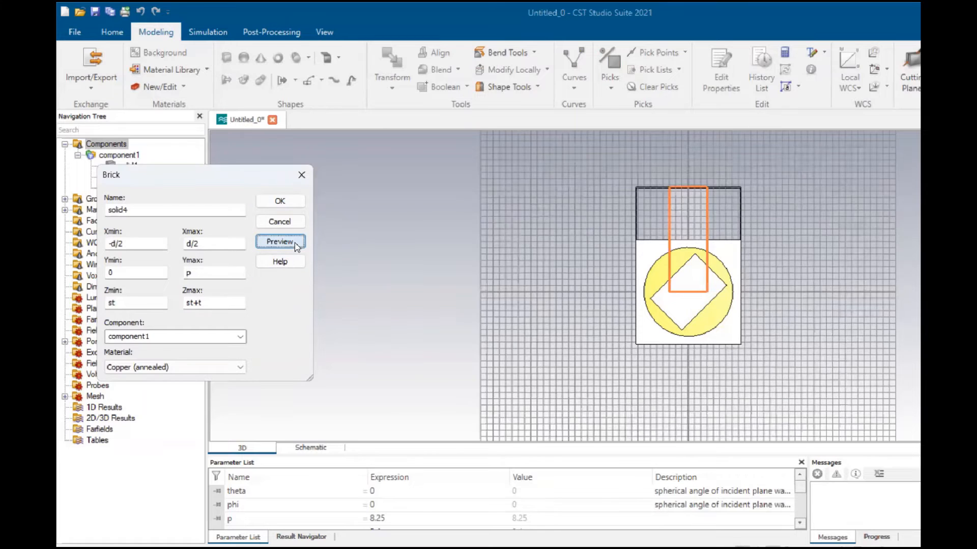
click(196, 273)
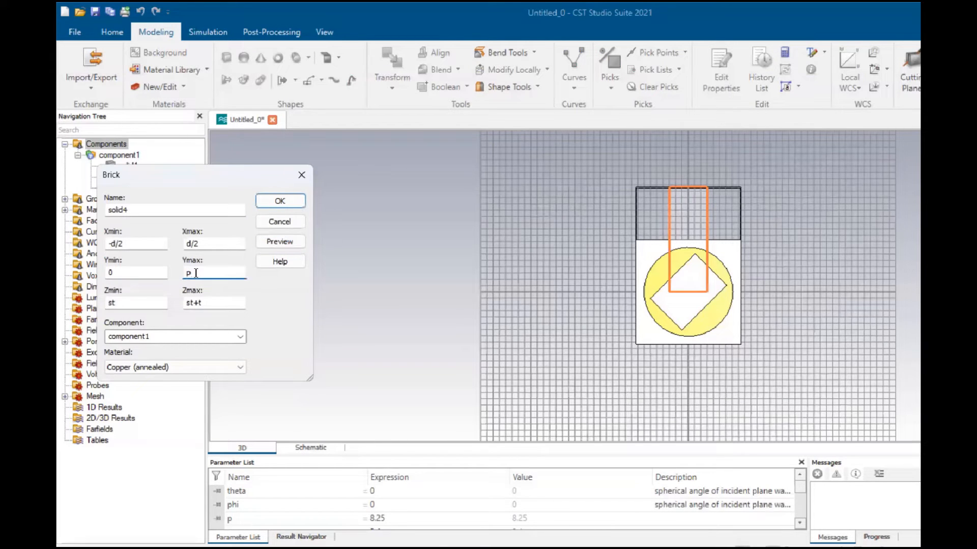
text(/2)
click(275, 244)
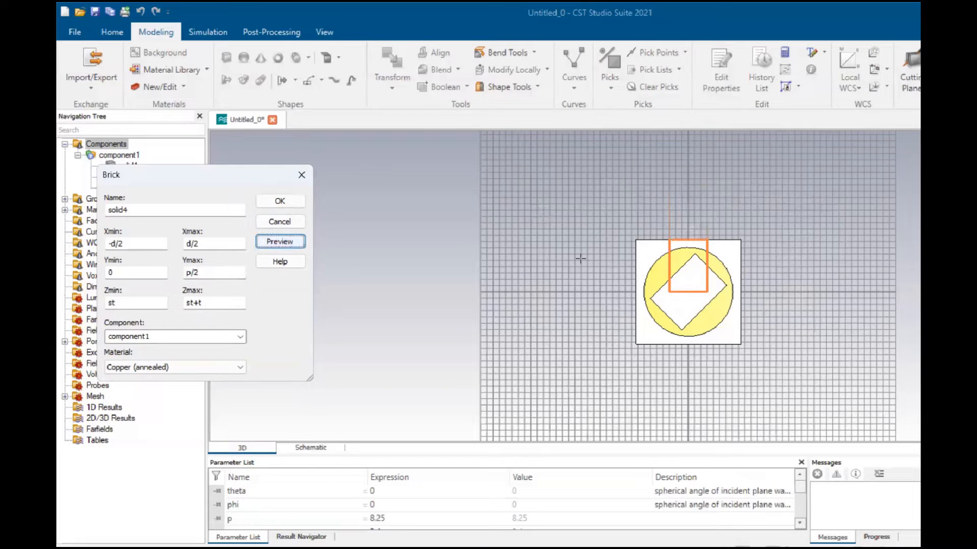
click(292, 200)
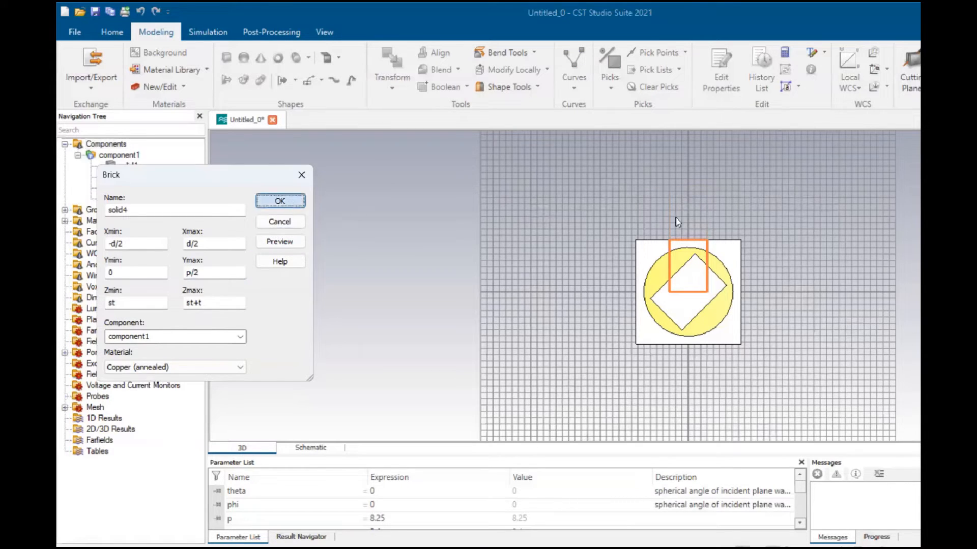
Rotate the gap brick solid4 by 45 degrees about the Z axis, previewing the rotation before applying it
click(129, 198)
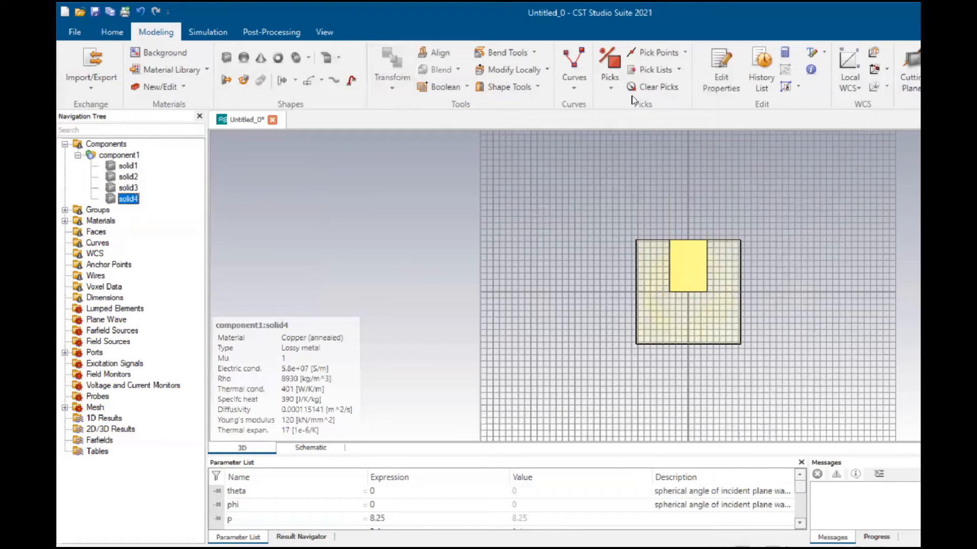
click(268, 213)
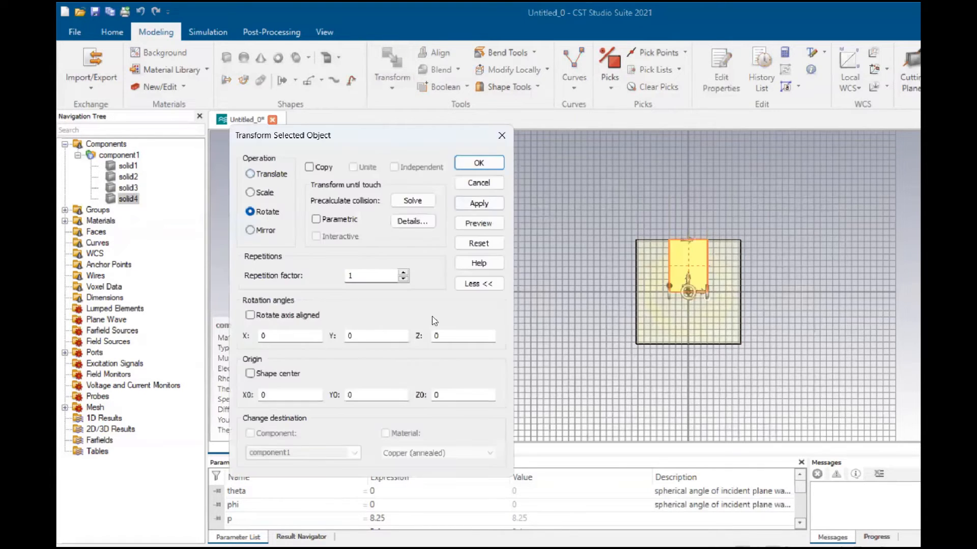
double_click(462, 337)
text(45)
click(480, 221)
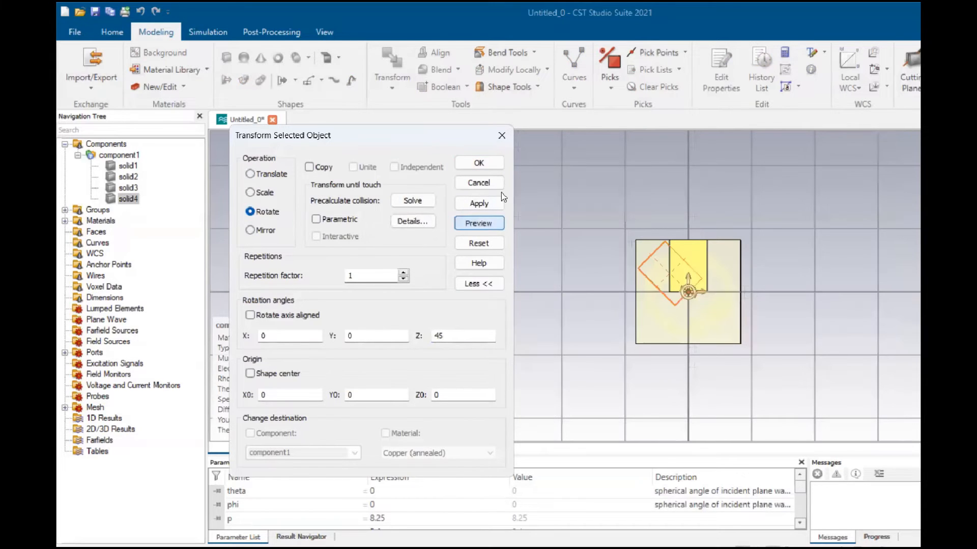
click(479, 163)
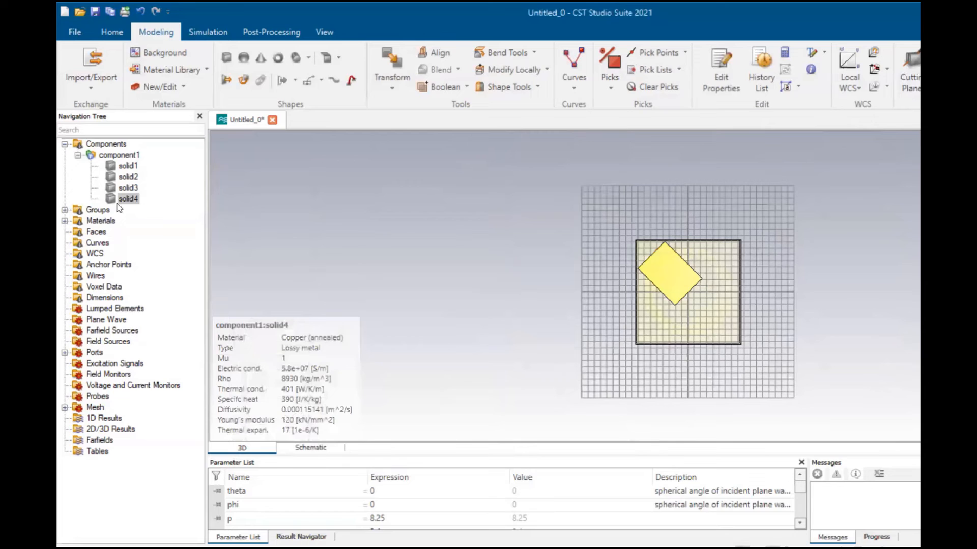
Subtract the rotated gap brick solid4 from solid3 to open the C-shaped patch, and clear the selection
key(minus)
click(122, 188)
key(Return)
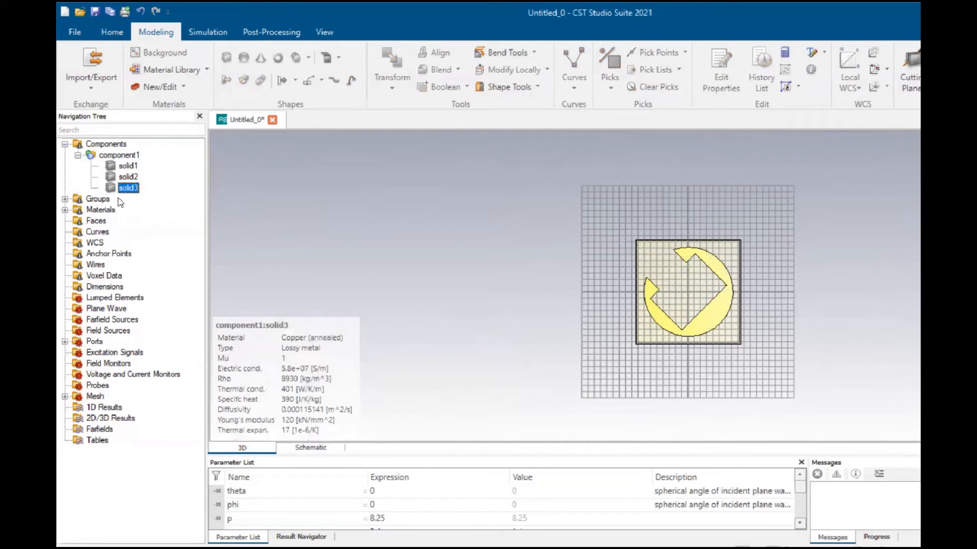
click(99, 147)
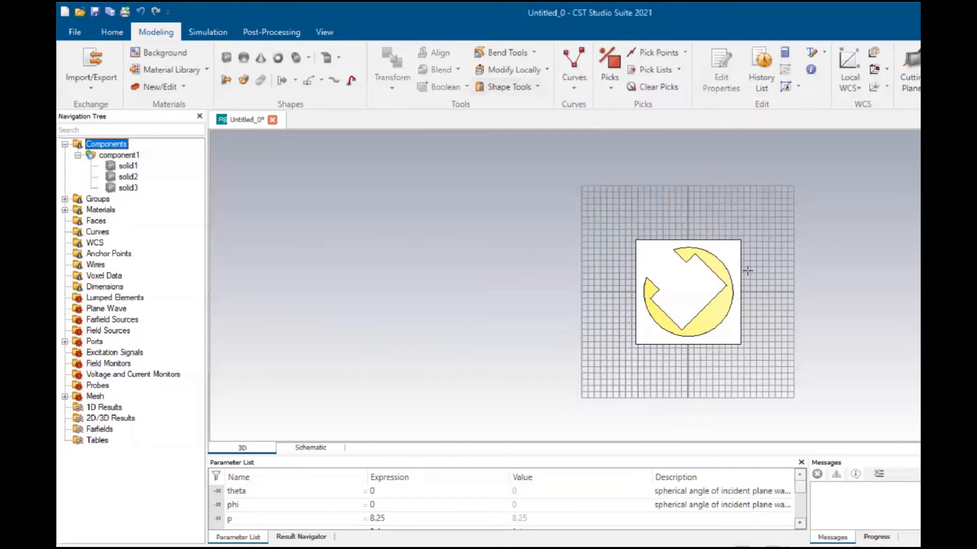
drag(456, 264, 628, 252)
key(5)
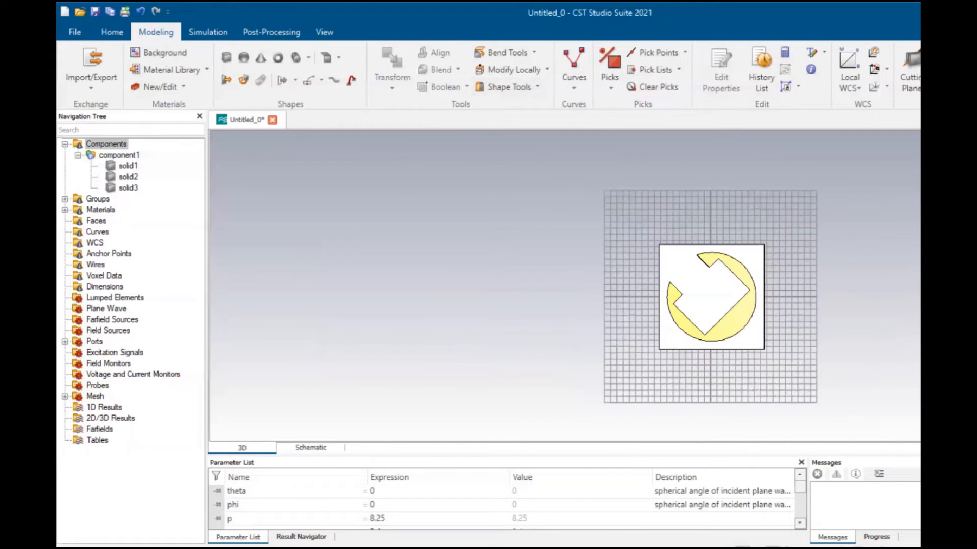
Set the simulation frequency range to 4 to 20.5 GHz according to the paper and start the frequency domain solver
mouse_move(584, 548)
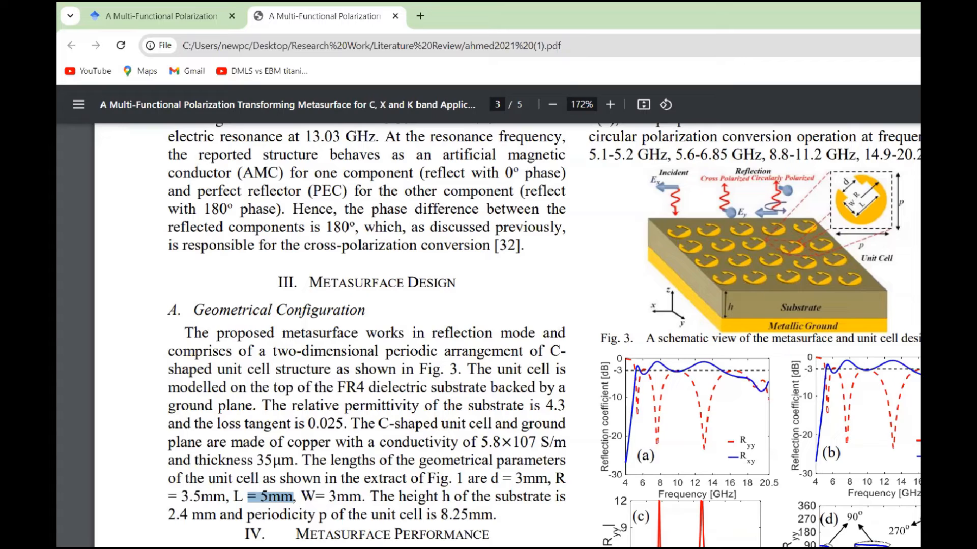
key(alt+Tab)
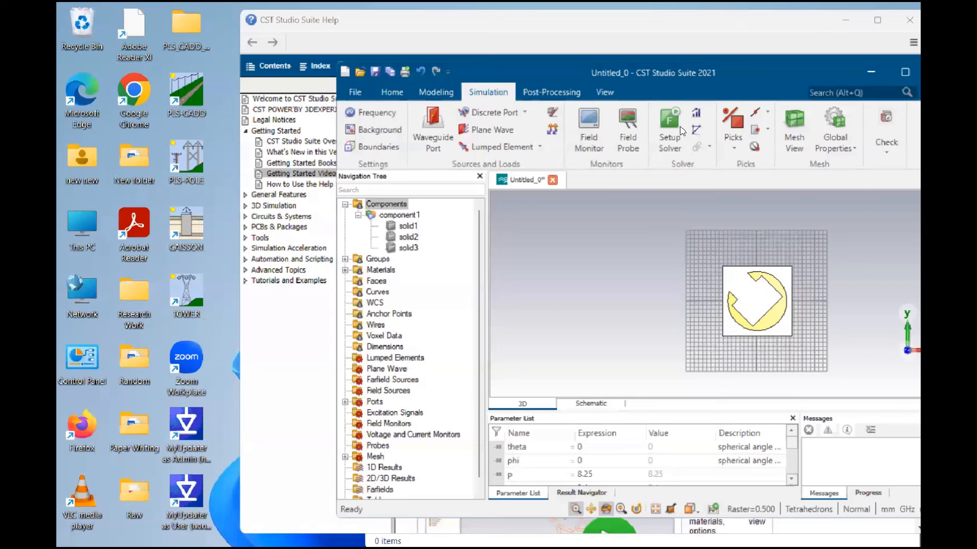
click(669, 127)
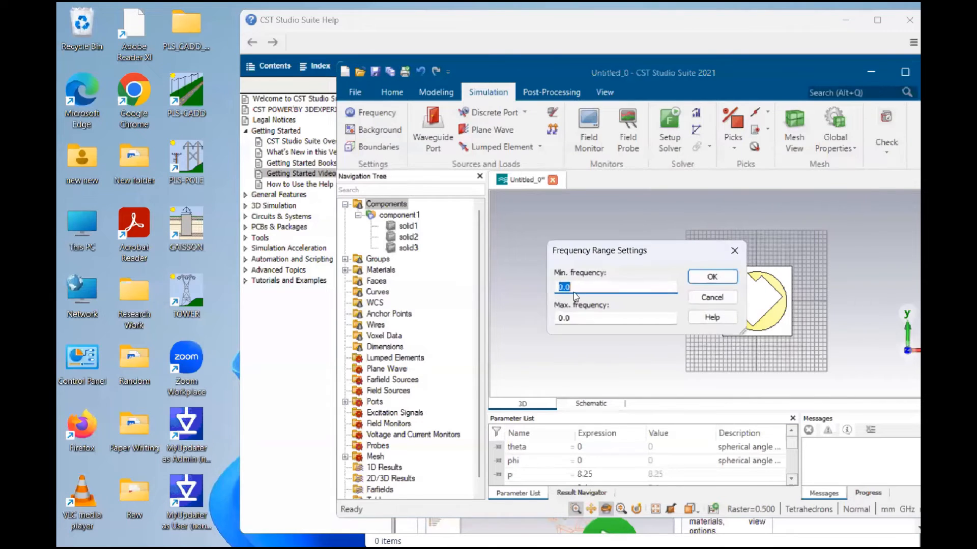
text(4)
key(Tab)
text(20.5)
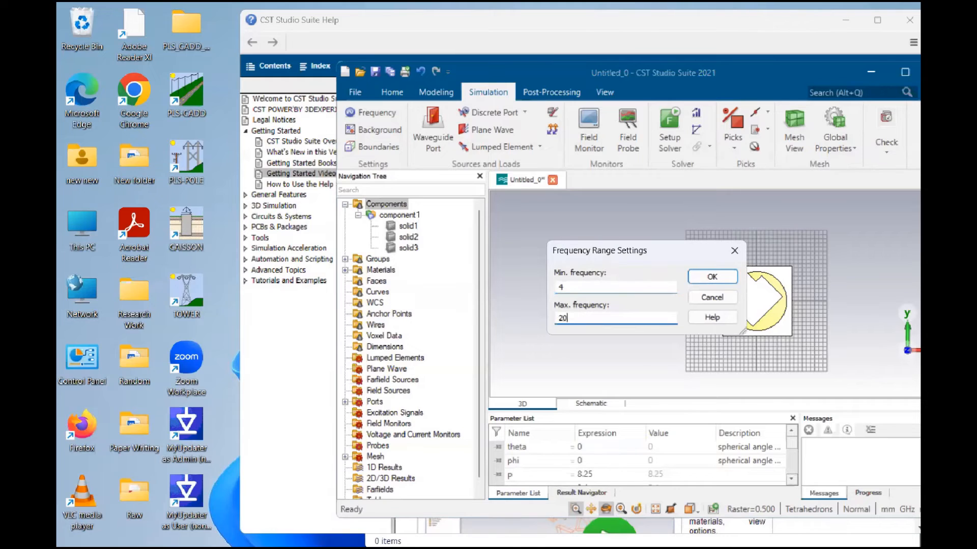
click(711, 277)
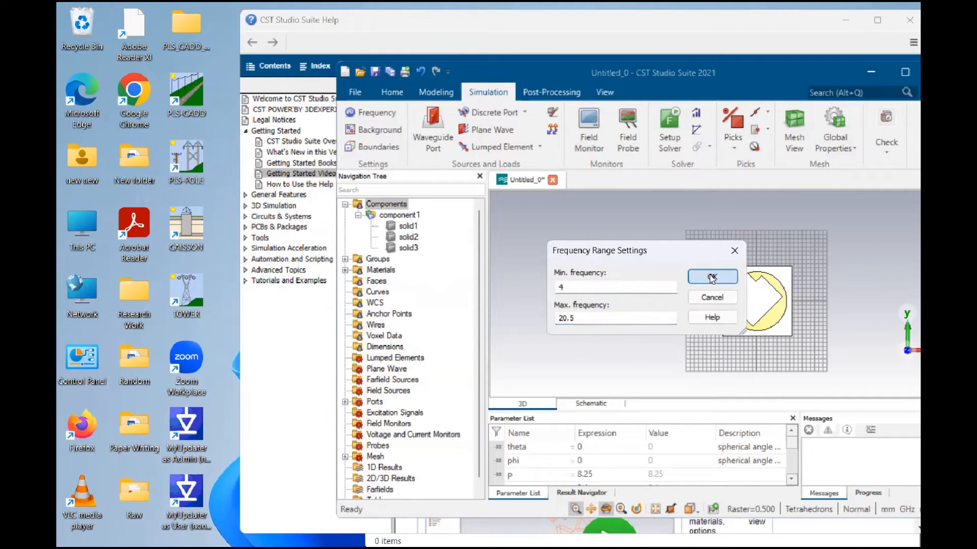
click(669, 130)
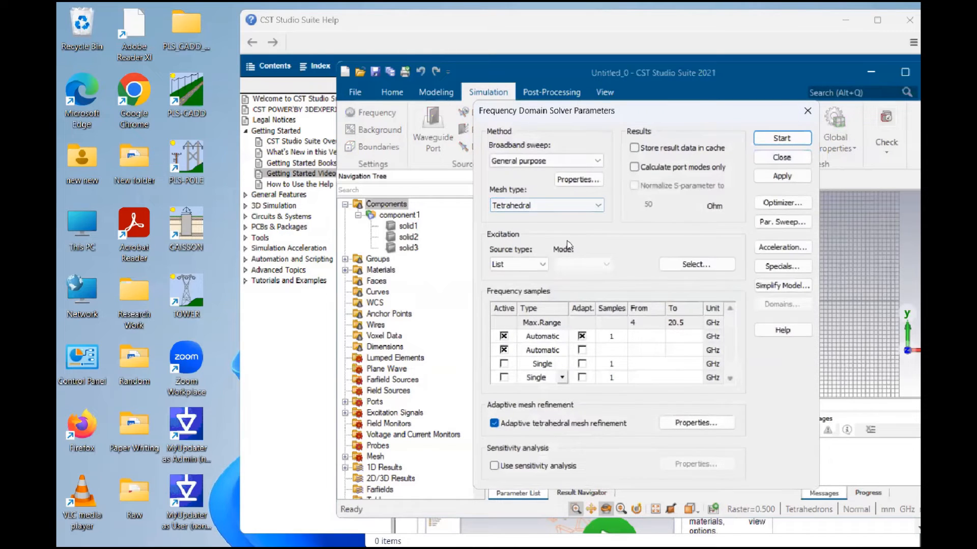
click(803, 139)
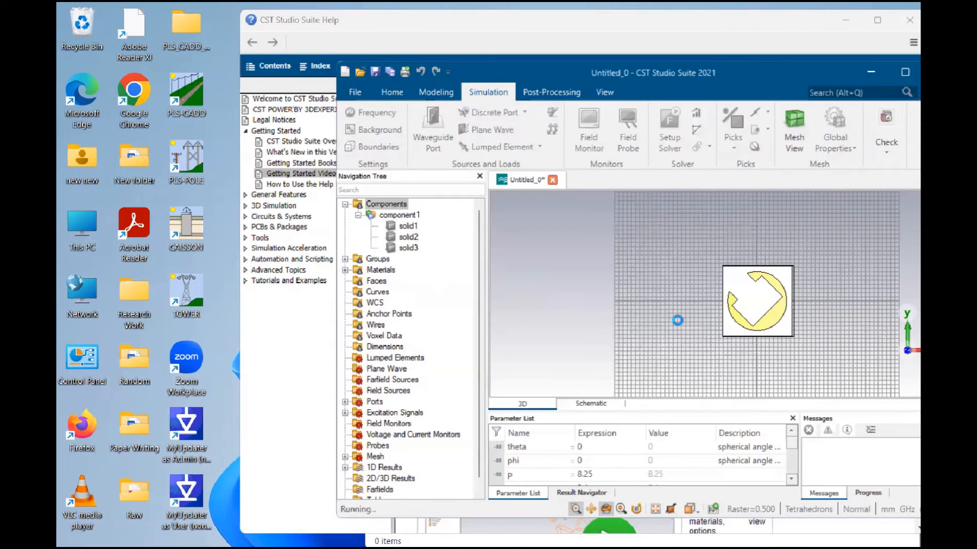
Check the paper's reflection coefficient plots, then return to CST Studio Suite and plot SZmax(1),Zmax(1) together with SZmax(2),Zmax(1)
click(871, 72)
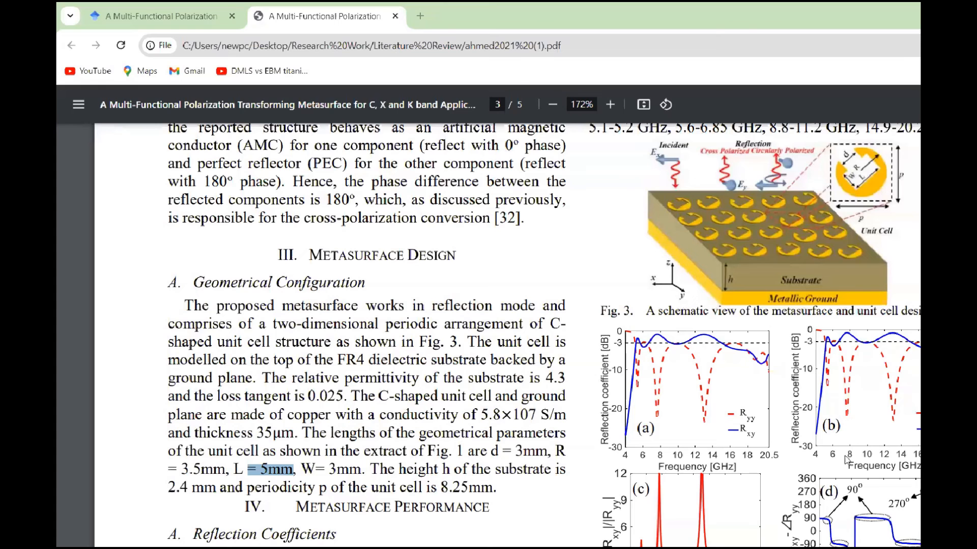
mouse_move(826, 547)
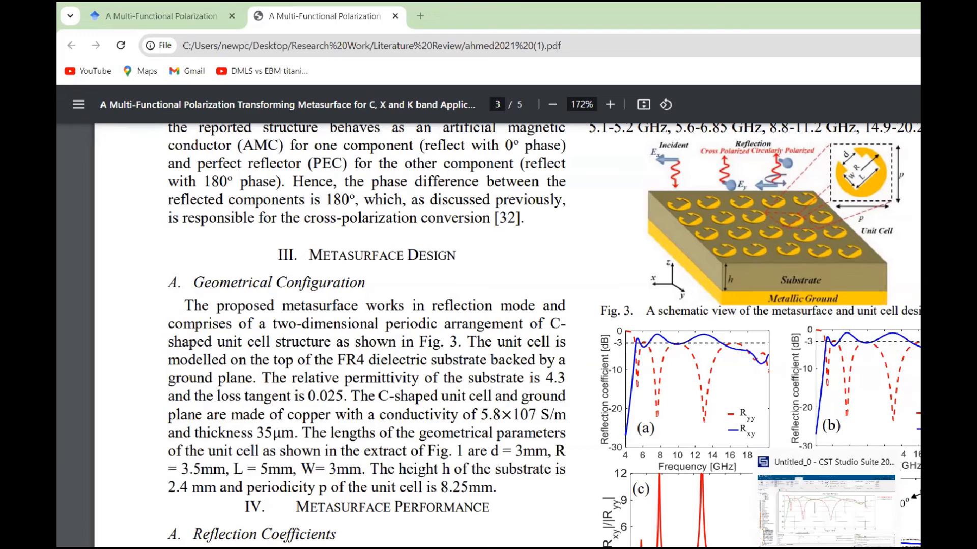
click(857, 497)
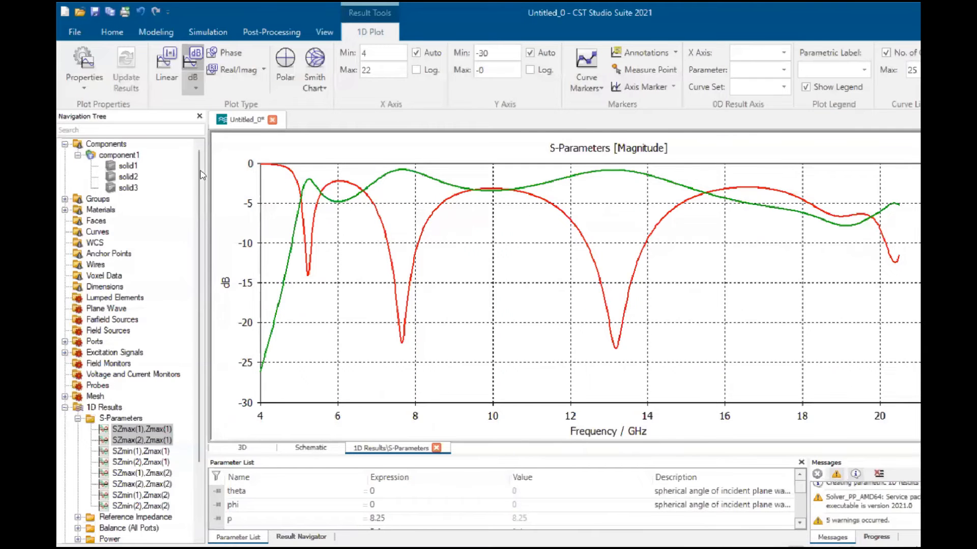
click(131, 430)
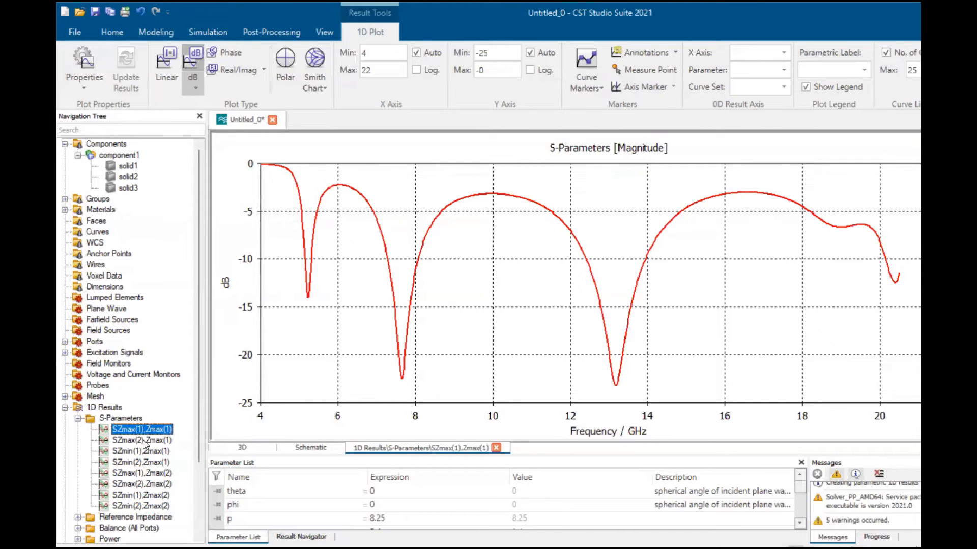
ctrl+click(144, 441)
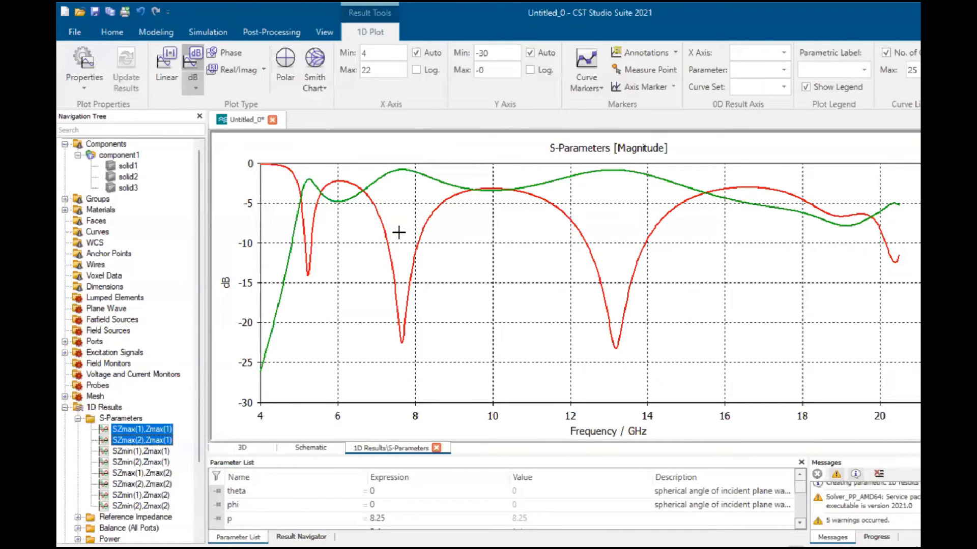
Plot SZmax(2),Zmax(2) with SZmax(1),Zmax(2), and overlay SZmax(1),Zmax(1) and SZmax(2),Zmax(1) for comparison
click(147, 485)
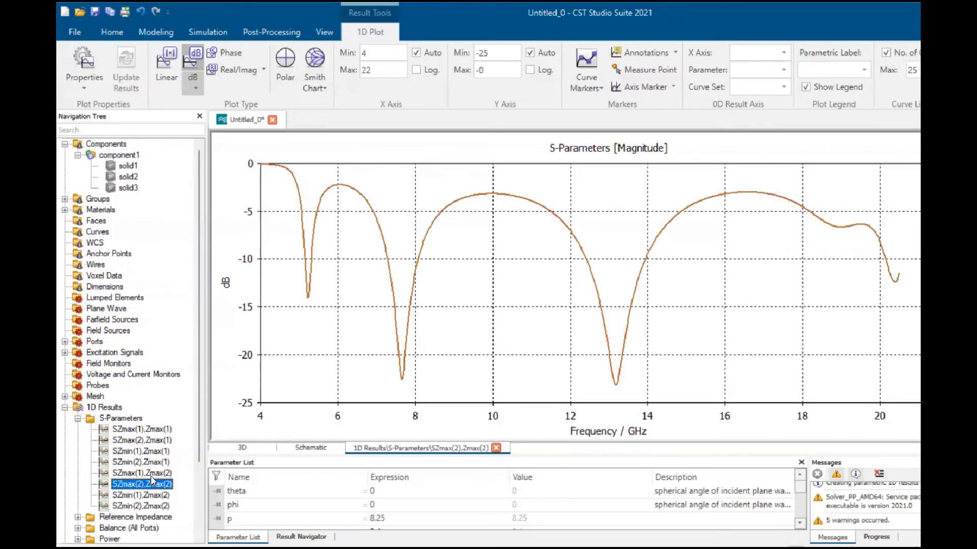
ctrl+click(151, 474)
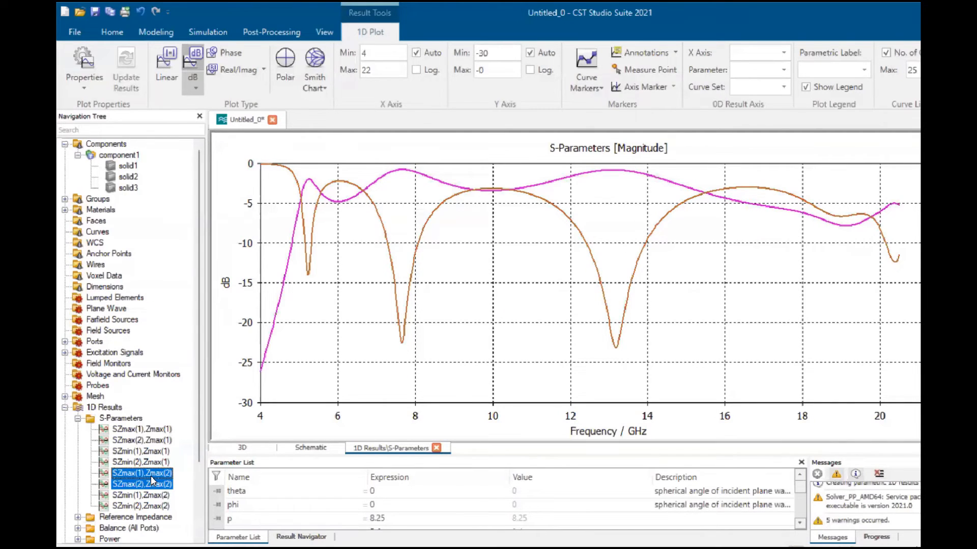
ctrl+click(168, 429)
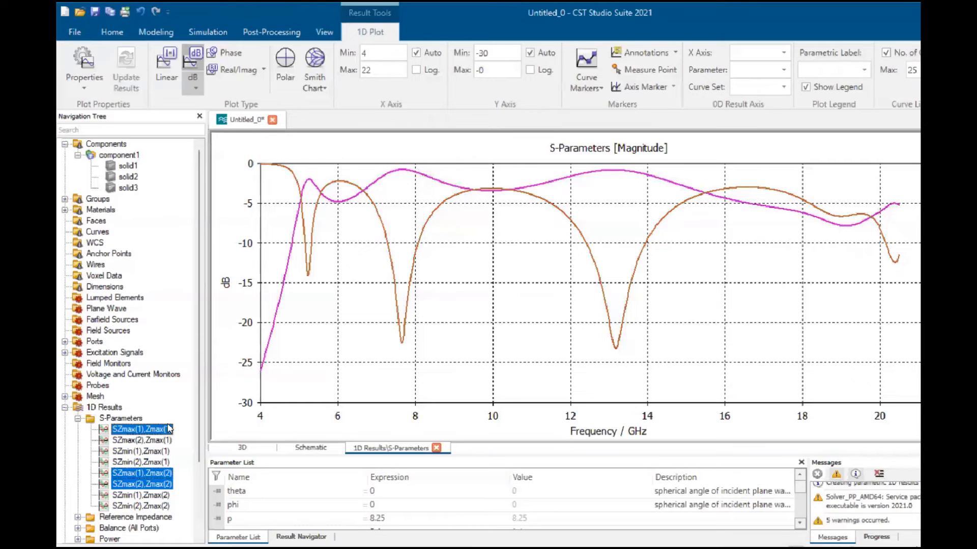
ctrl+click(165, 440)
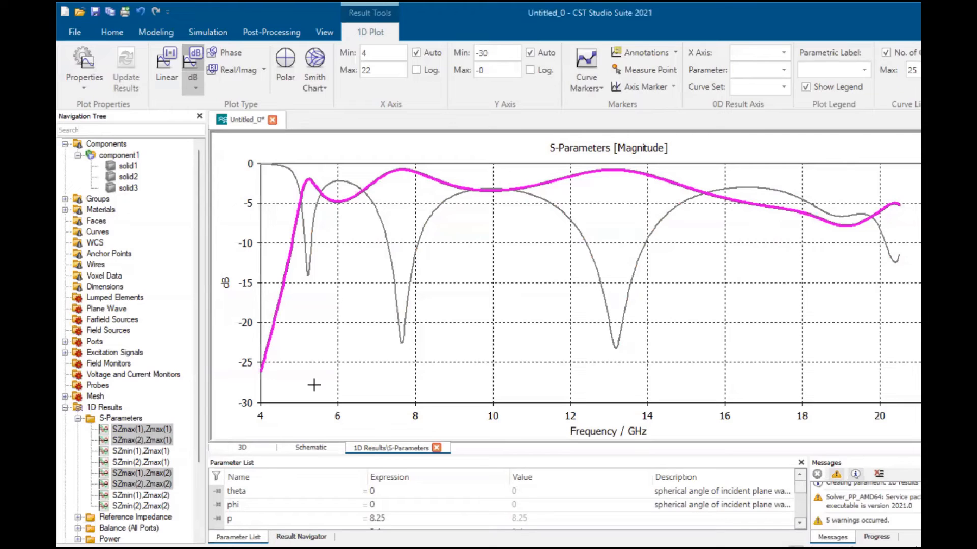
Add a General 1D post-processing step based on the Mix Template Results template
click(206, 32)
click(156, 32)
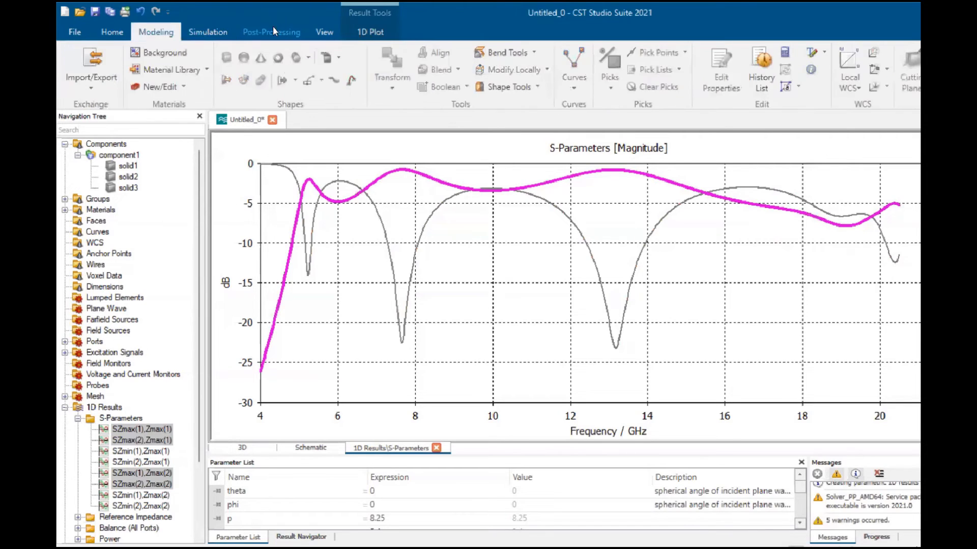
click(247, 29)
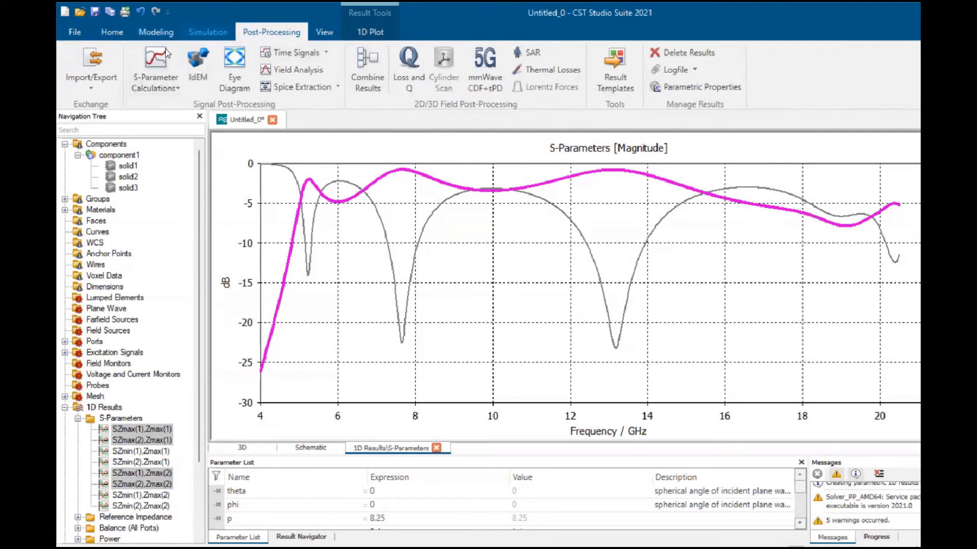
click(91, 63)
click(90, 64)
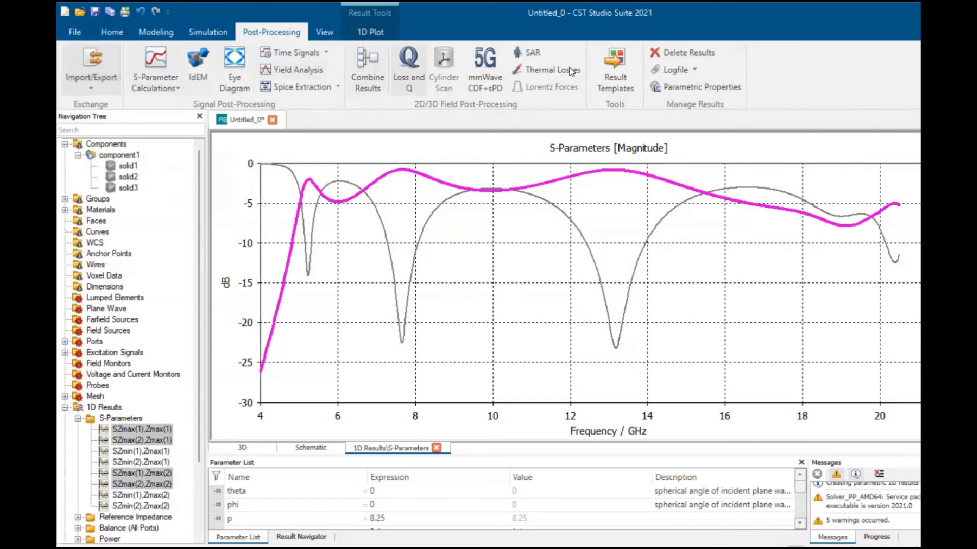
click(616, 76)
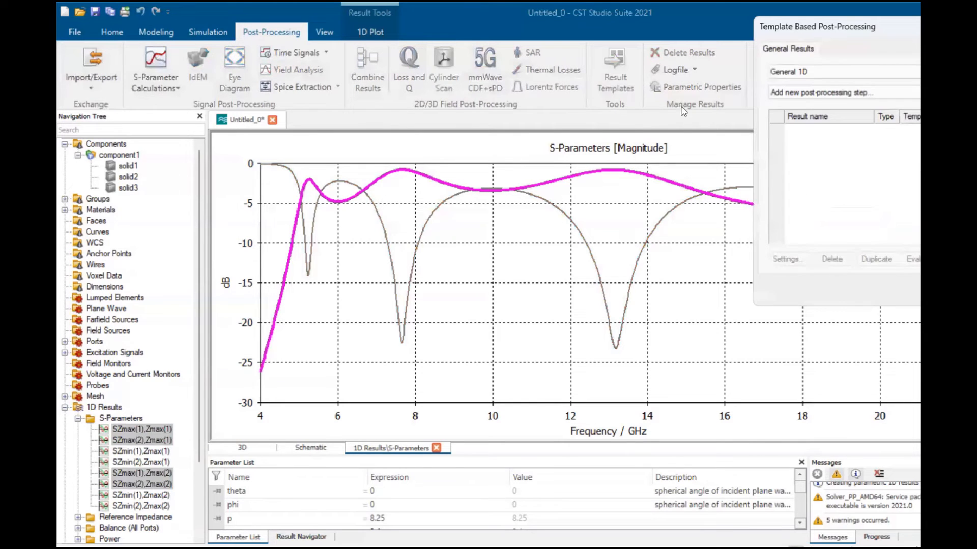
click(870, 94)
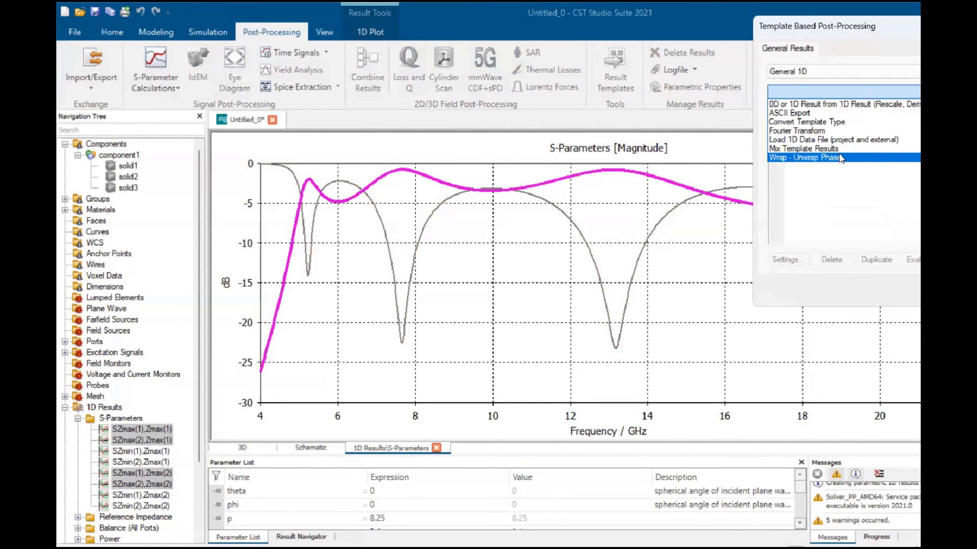
click(824, 149)
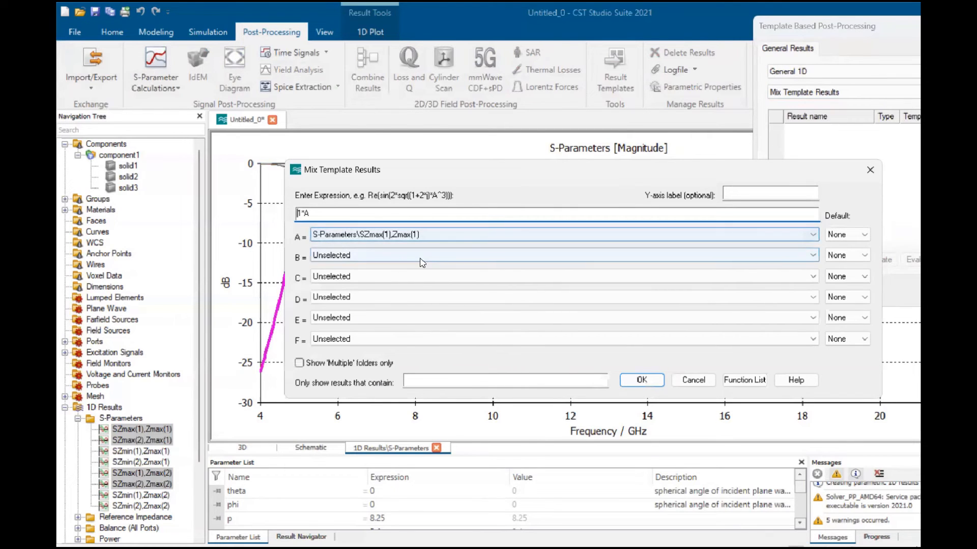
Assign the S-parameter SZmax(2),Zmax(1) to variable B and begin entering a magnitude expression
click(556, 255)
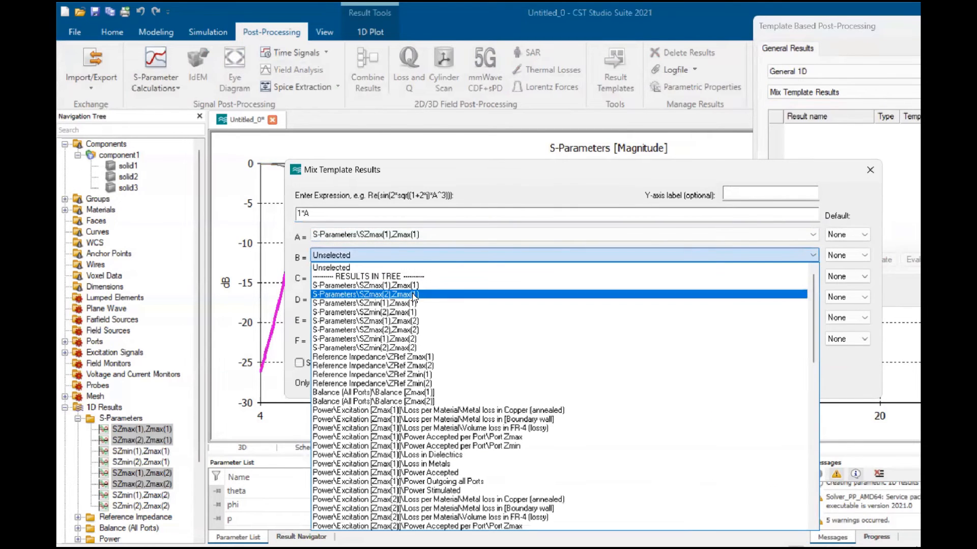
click(413, 294)
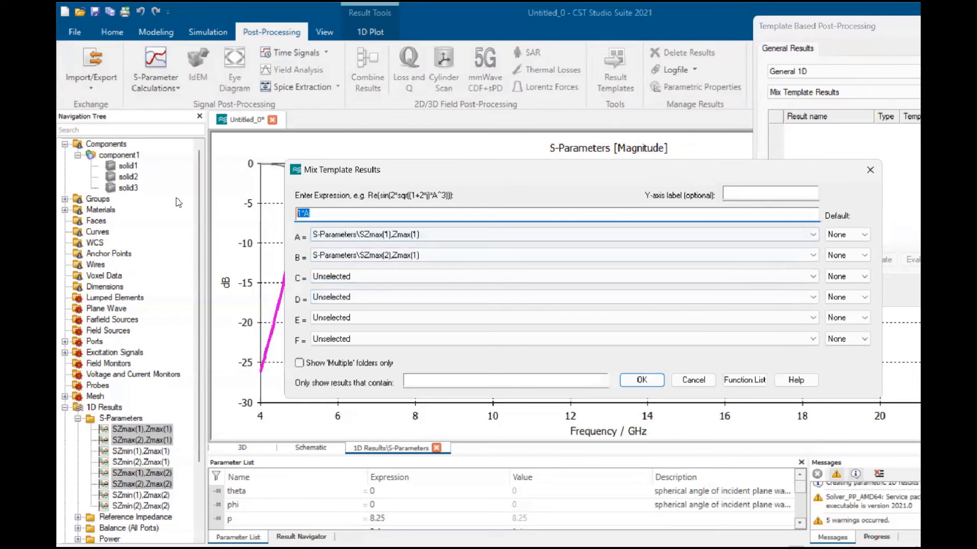
text(Ma)
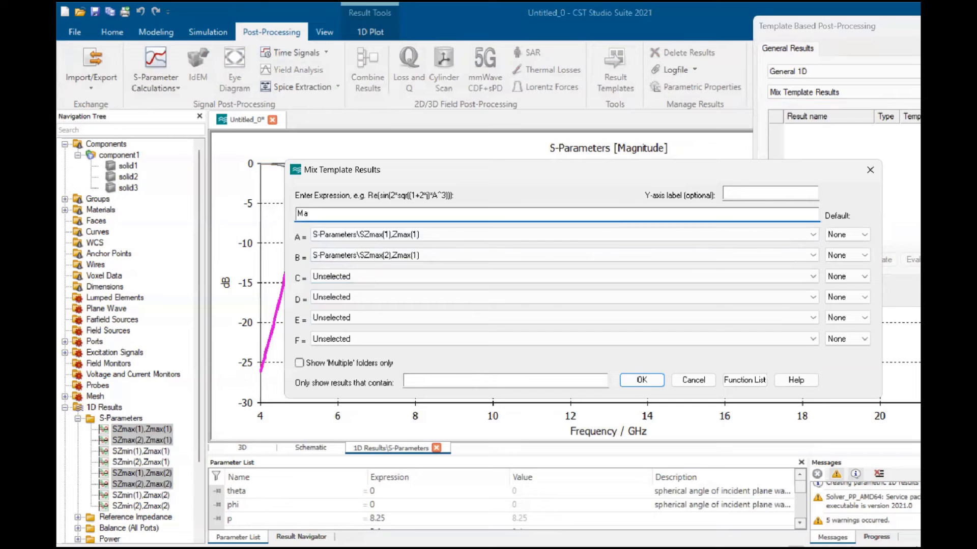
mouse_move(826, 548)
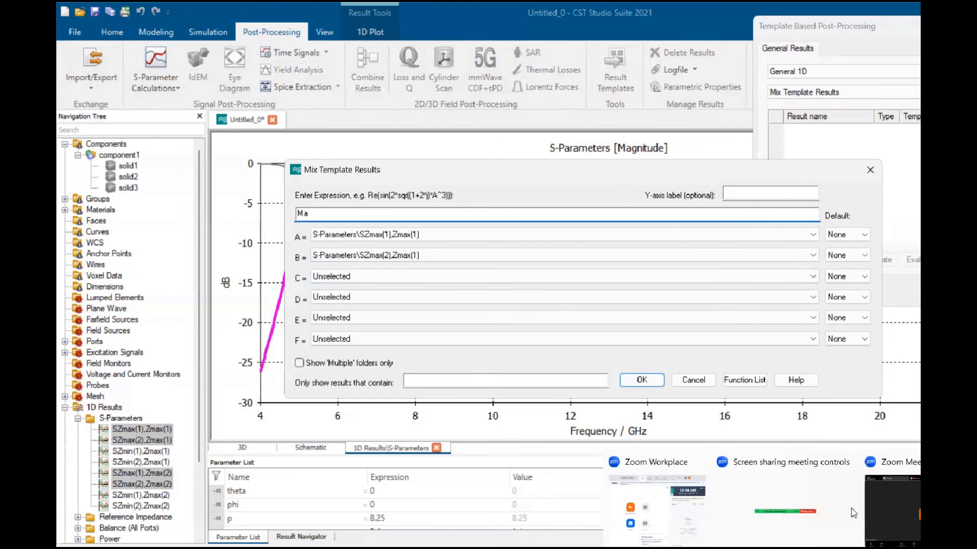
click(893, 512)
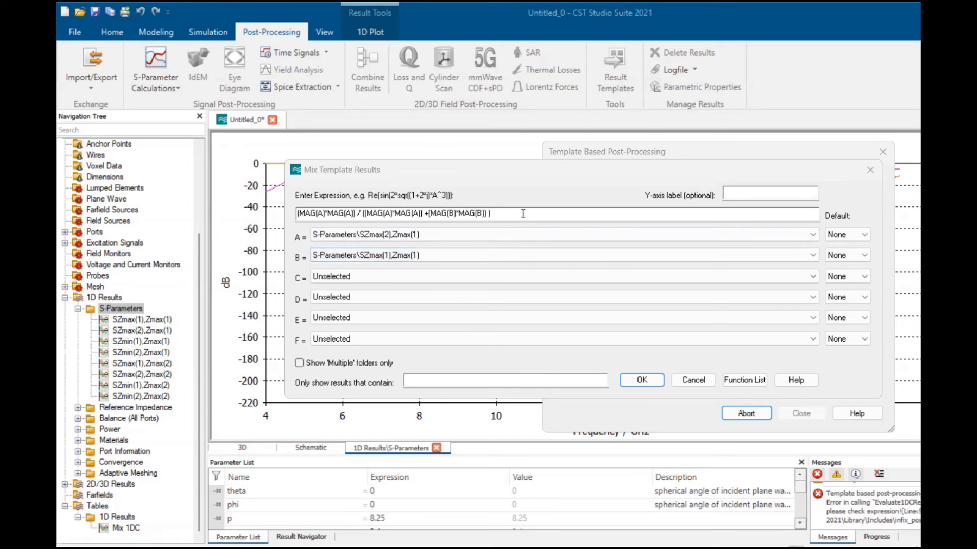
Accept the expression (MAG(A)*MAG(A)) / ((MAG(A)*MAG(A)) +(MAG(B)*MAG(B)) ) and evaluate the Mix 1DC result
triple_click(379, 213)
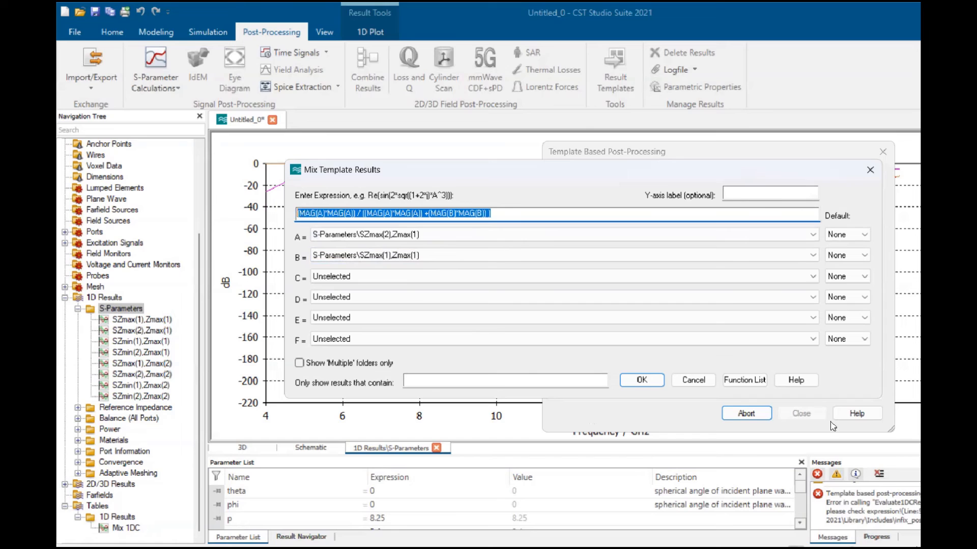
click(642, 379)
click(710, 385)
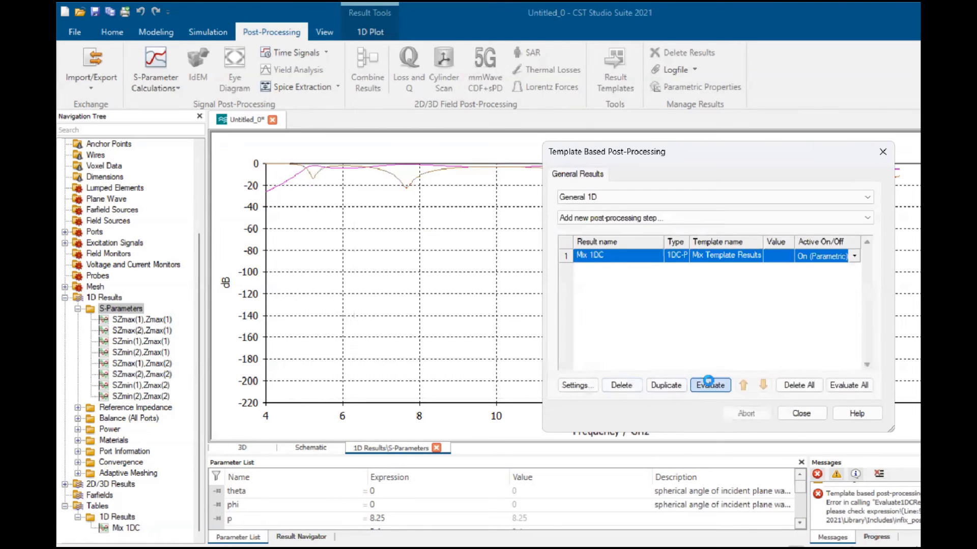
click(809, 414)
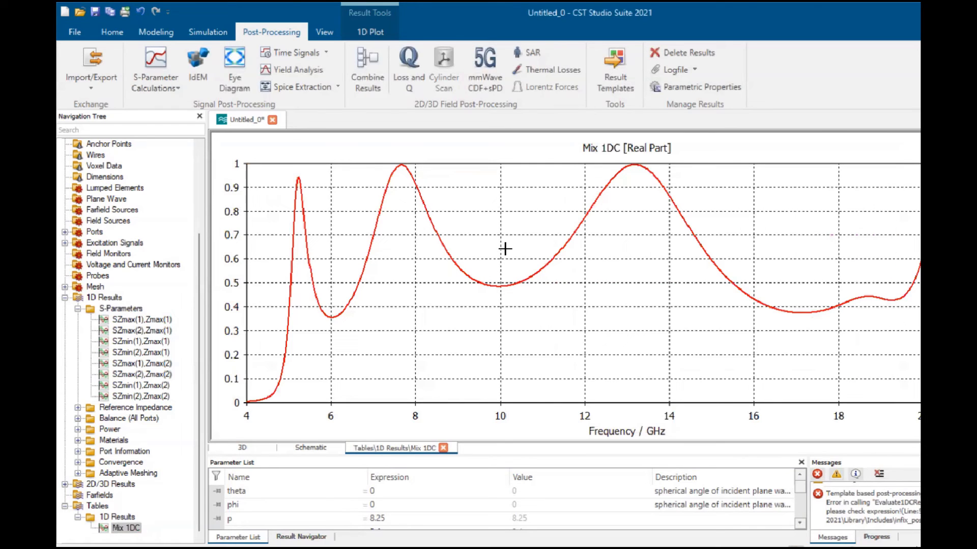
Set the X-axis maximum of the Mix 1DC plot to 20.5 GHz
click(371, 32)
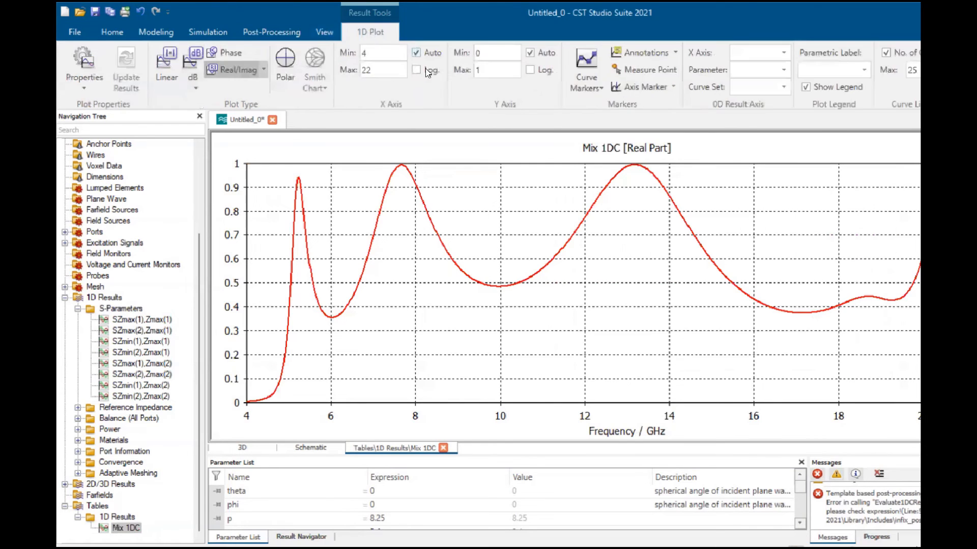
double_click(391, 70)
text(22)
key(BackSpace)
text(0.5)
key(Return)
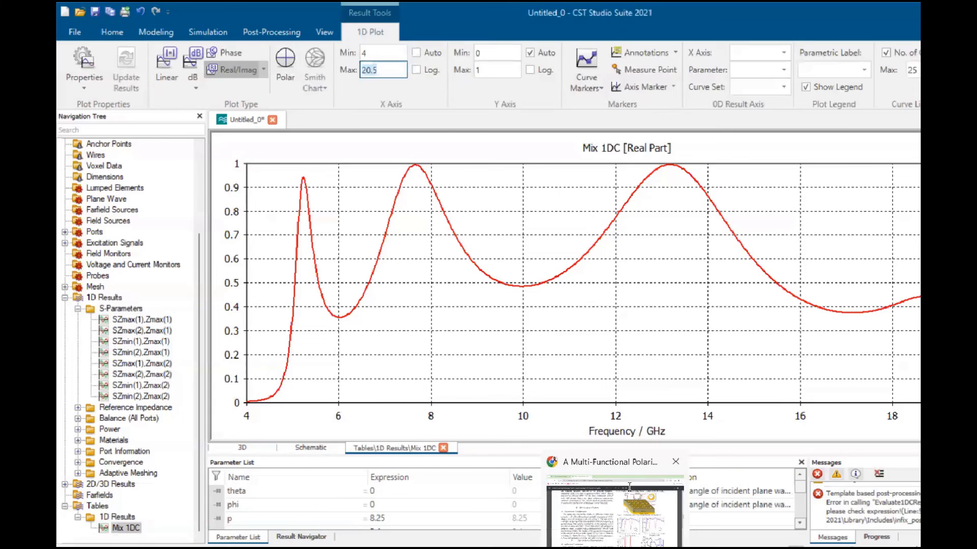
Switch to the paper in the browser and examine the PCR formula and the polarization conversion ratio plot in Fig. 5(a)
click(615, 529)
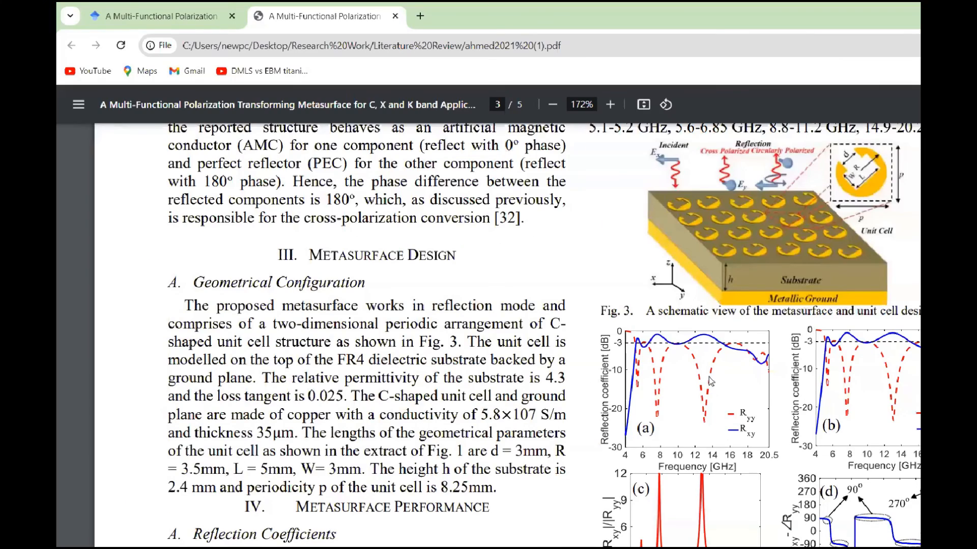
scroll(711, 380, up, 10)
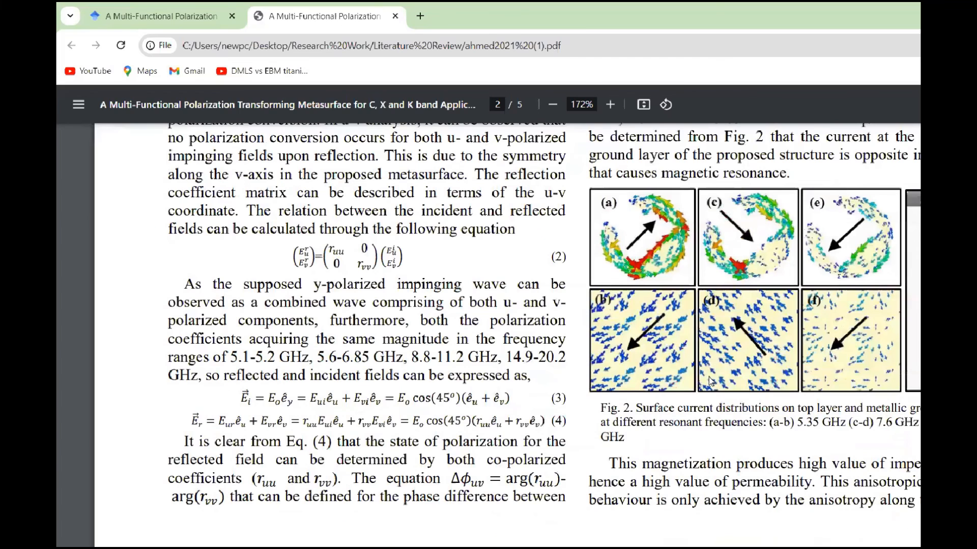
scroll(709, 377, up, 5)
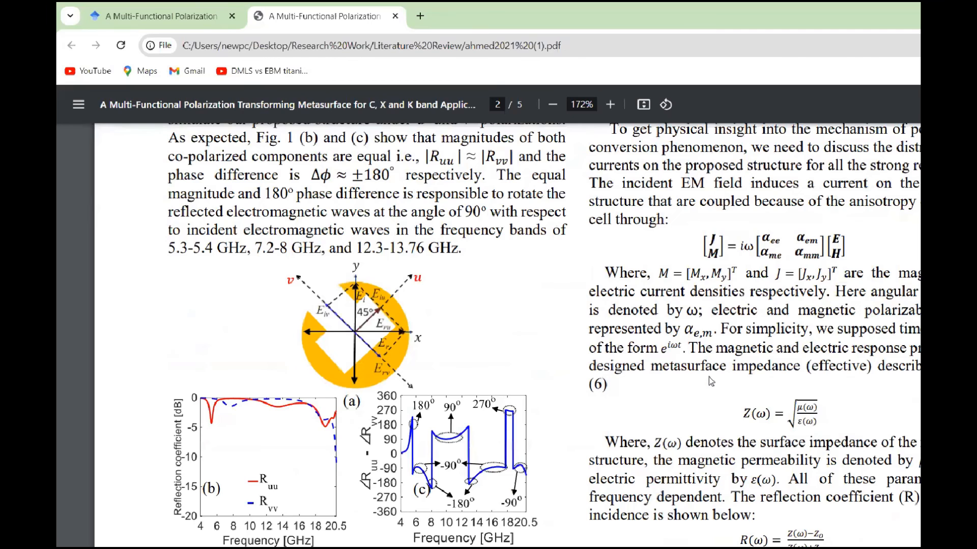
scroll(709, 377, up, 5)
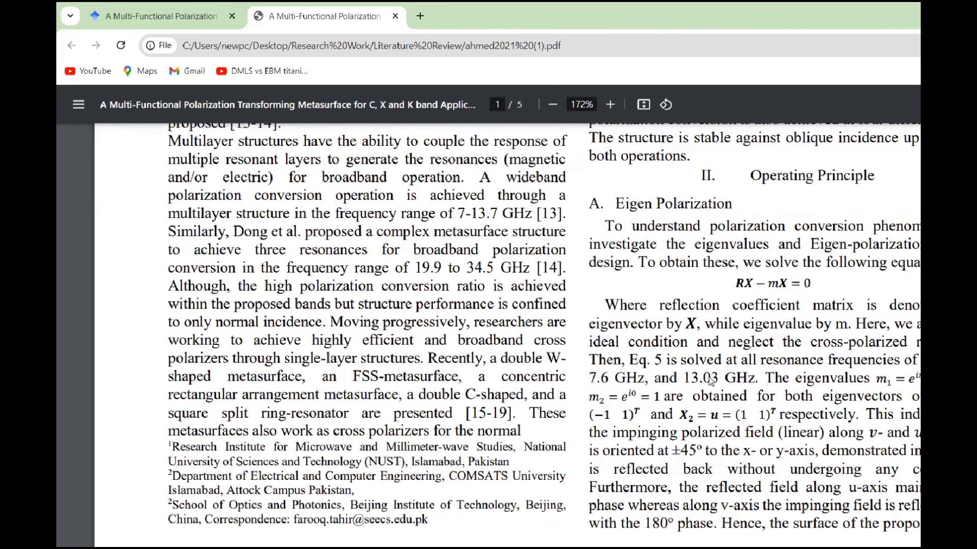
scroll(710, 381, down, 5)
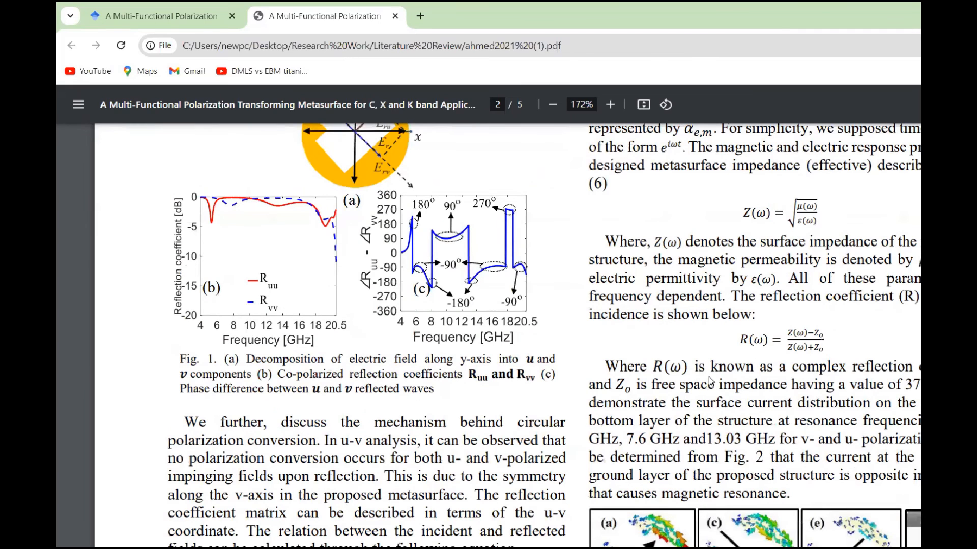
scroll(710, 381, down, 10)
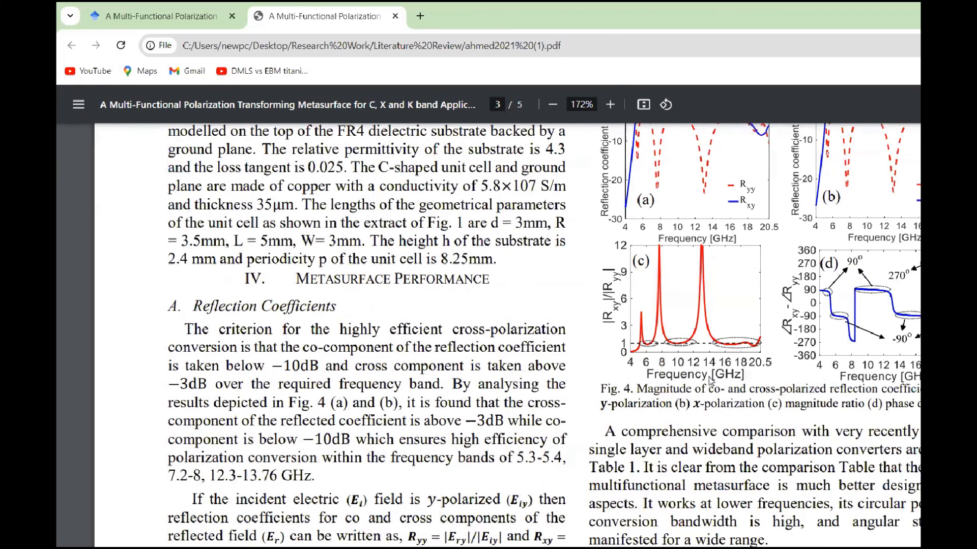
scroll(709, 377, down, 8)
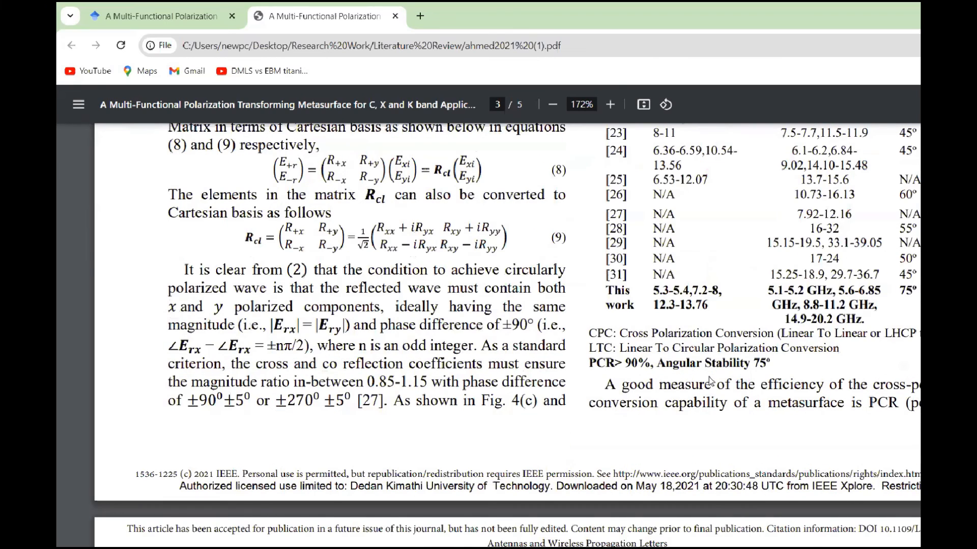
scroll(709, 377, down, 5)
scroll(523, 392, down, 5)
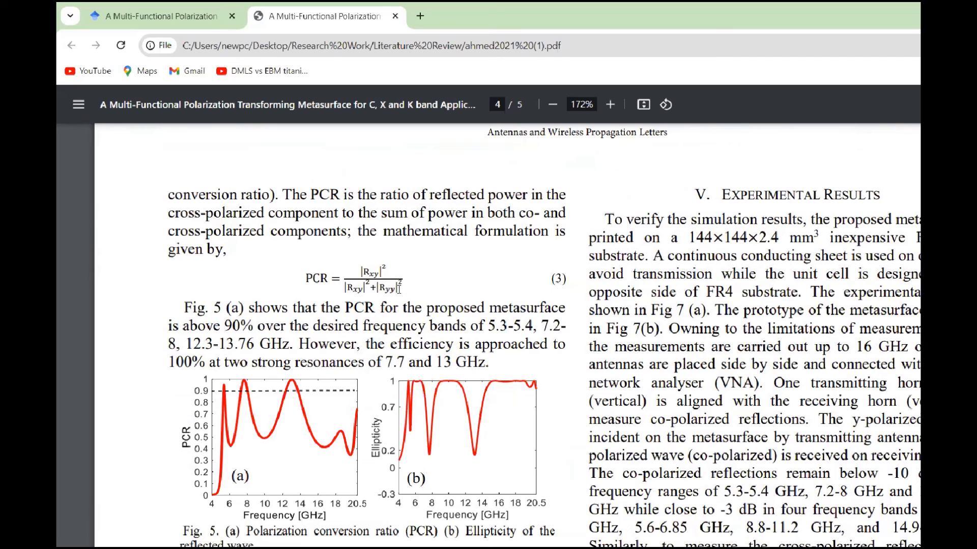
drag(358, 266, 426, 294)
click(370, 277)
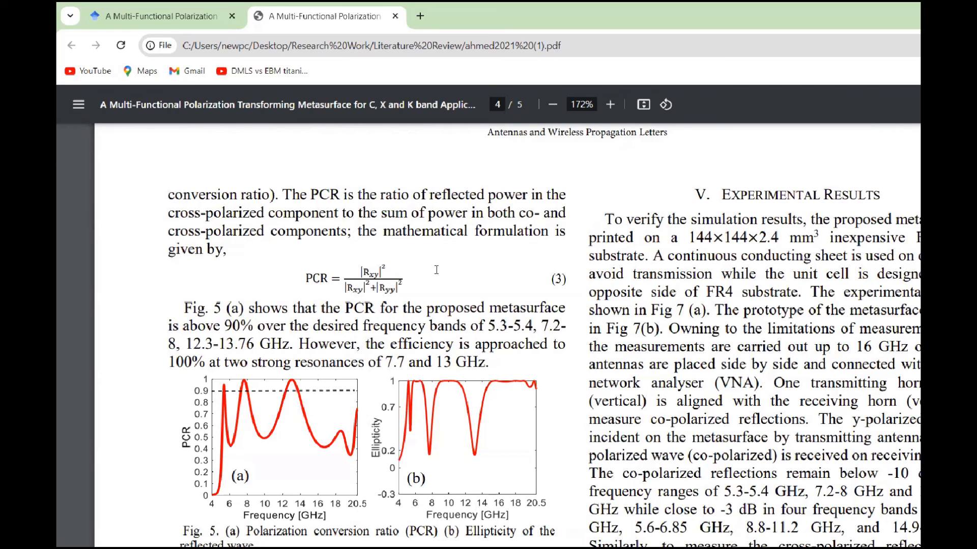
scroll(436, 269, up, 5)
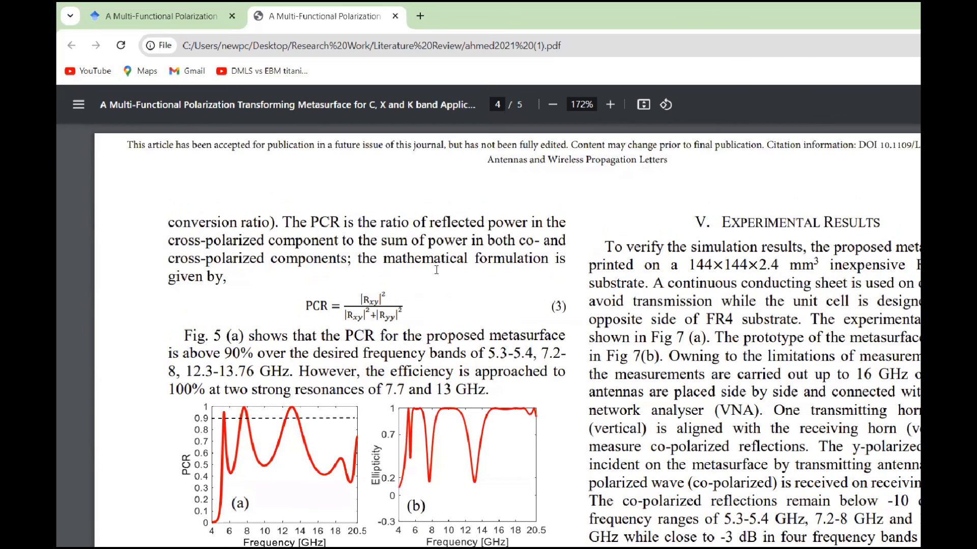
Review the paper from its title and abstract through the metasurface design and Fig. 4 reflection plots to the PCR and ellipticity plots in Fig. 5
scroll(436, 270, up, 6)
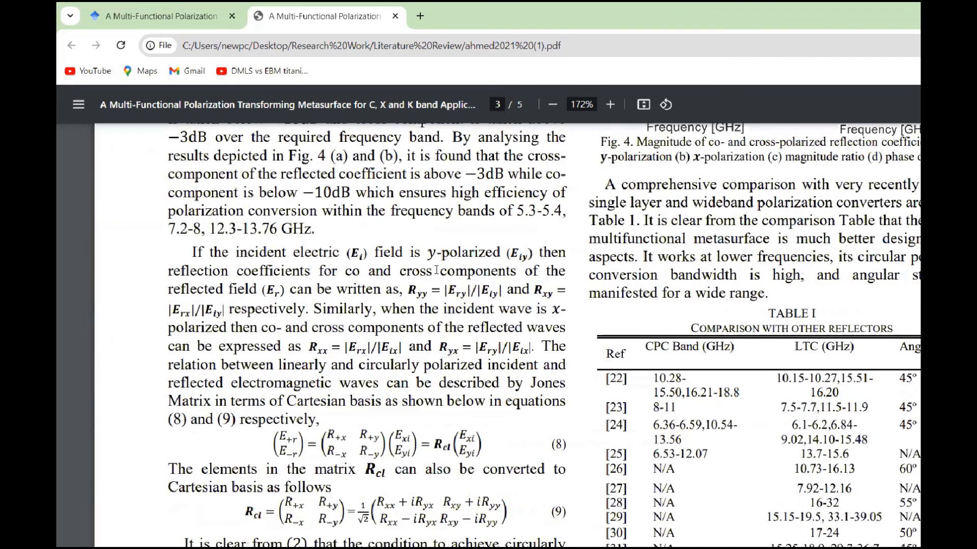
scroll(435, 270, up, 10)
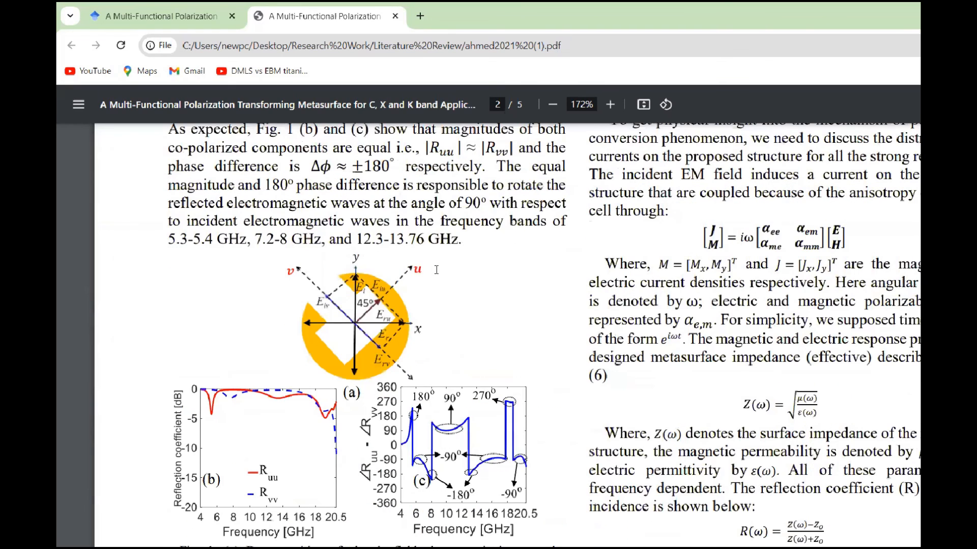
scroll(435, 269, up, 10)
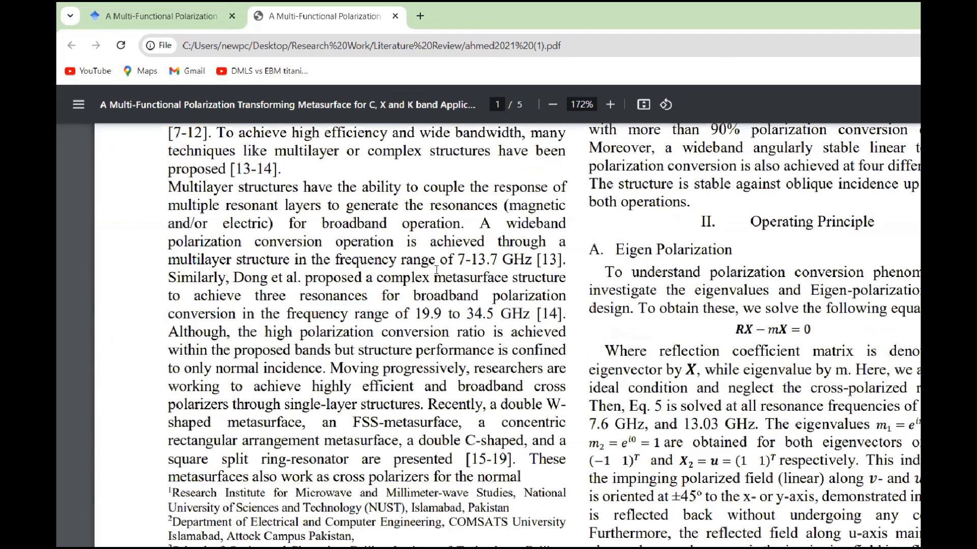
scroll(436, 269, up, 10)
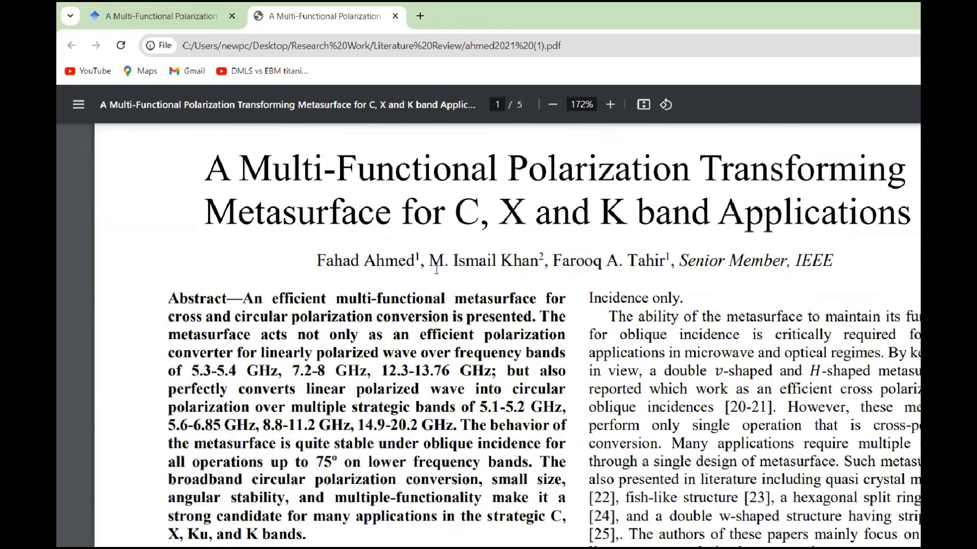
scroll(436, 270, down, 10)
scroll(436, 270, down, 10)
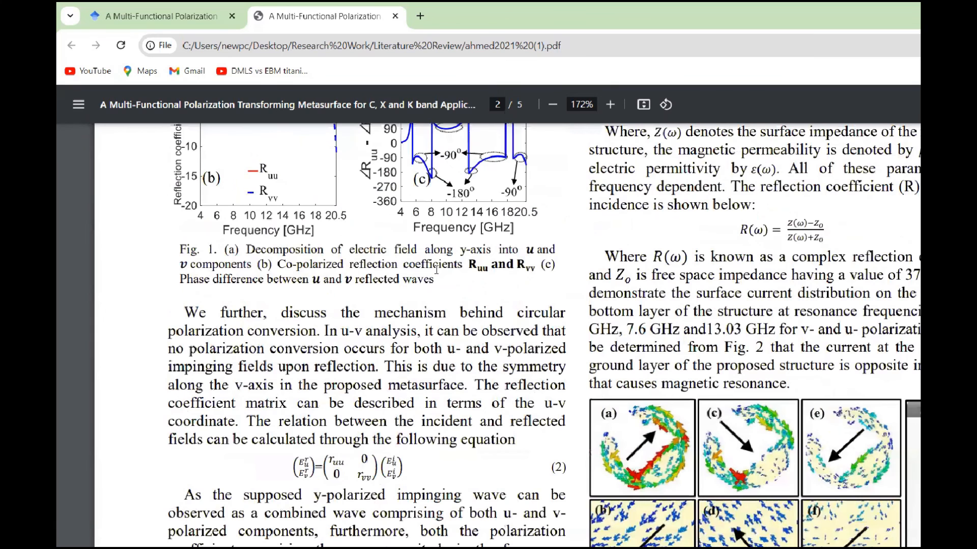
scroll(435, 269, down, 10)
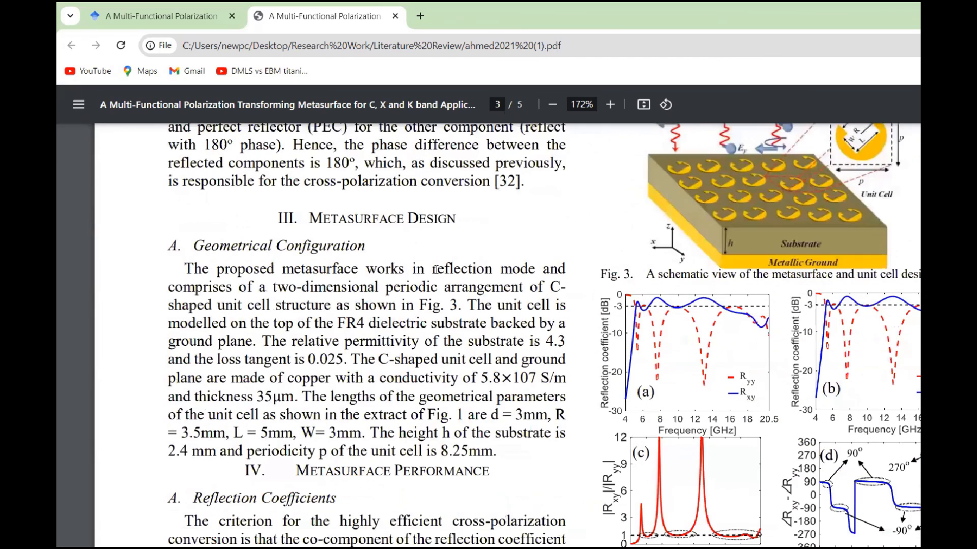
scroll(436, 270, down, 2)
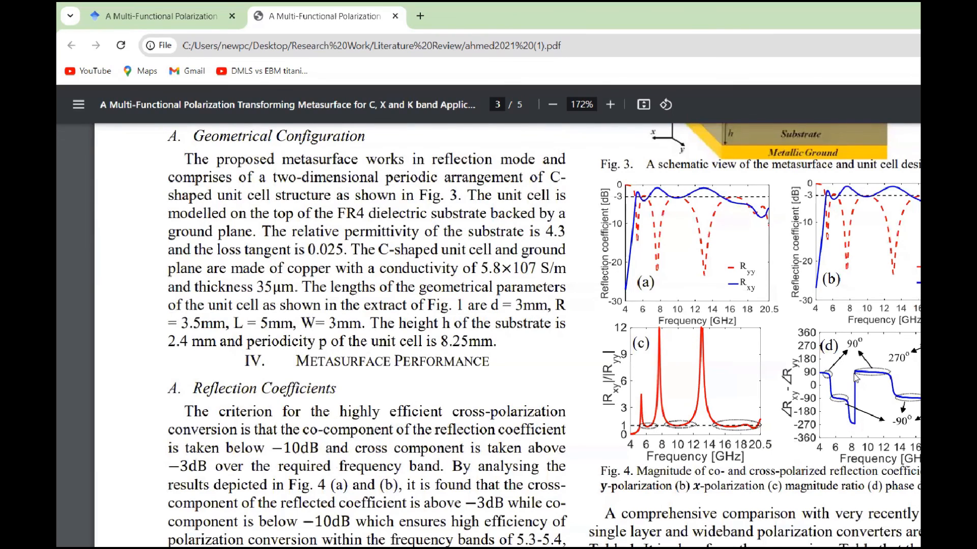
scroll(856, 377, down, 15)
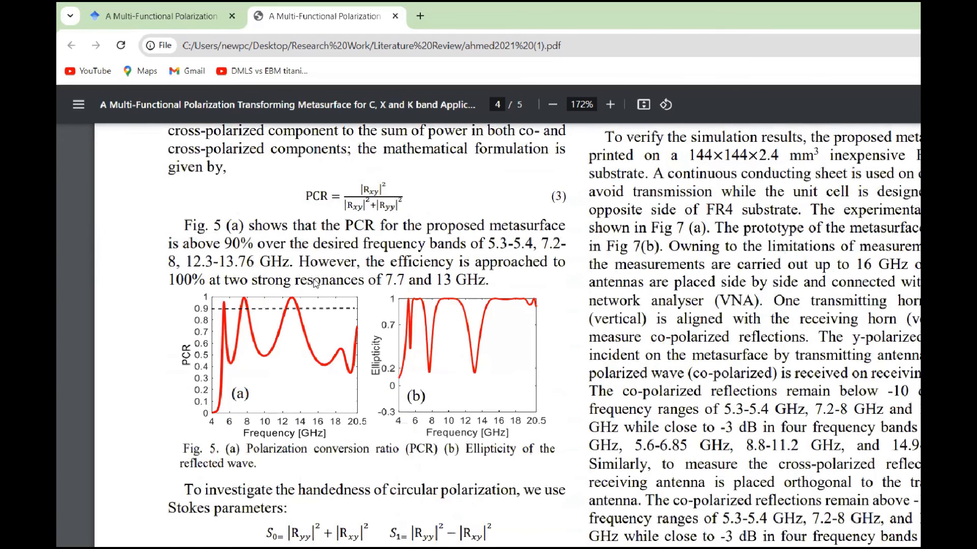
scroll(316, 283, down, 2)
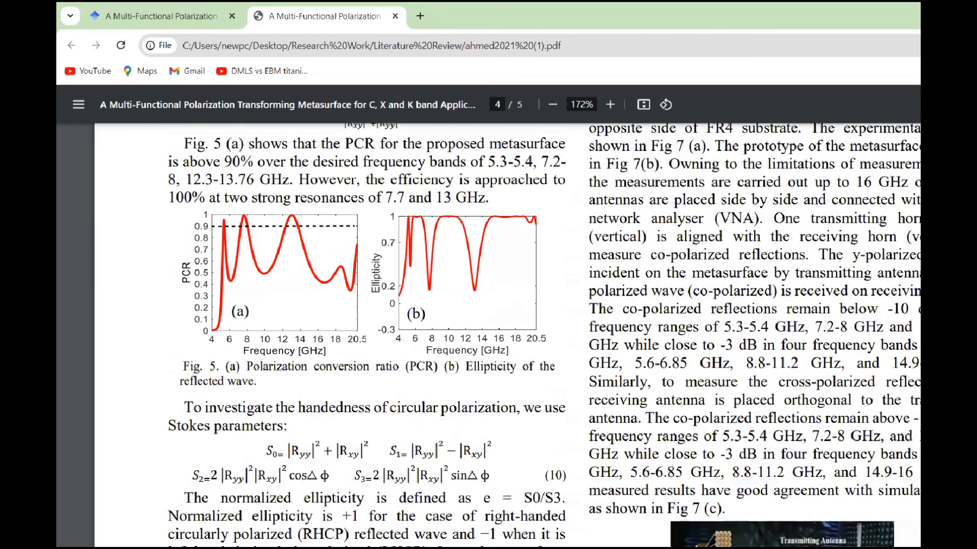
Switch to CST Studio Suite and place its reduced window beside the paper's Fig. 5 to compare the Mix 1DC curve with the published PCR
mouse_move(834, 548)
click(878, 502)
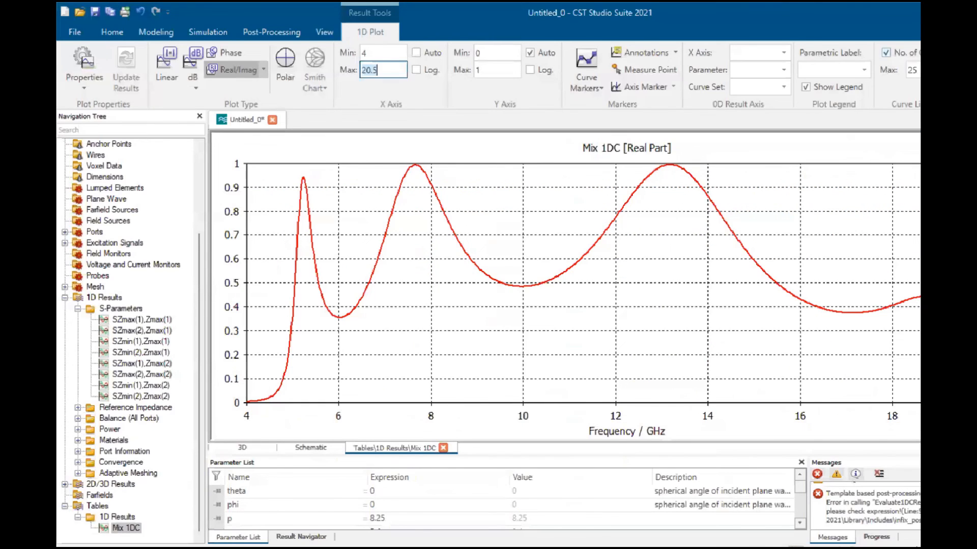
click(949, 13)
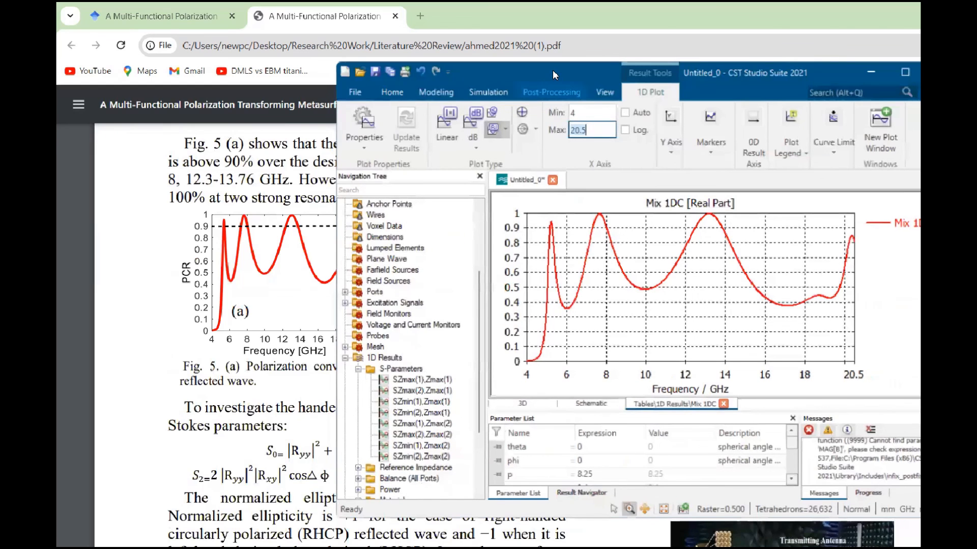
drag(734, 68, 915, 63)
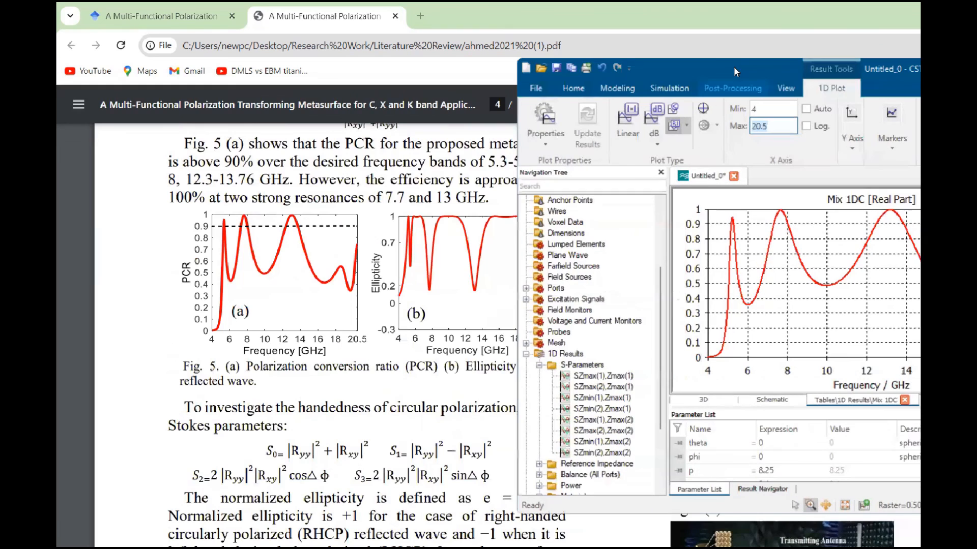
drag(734, 66, 594, 65)
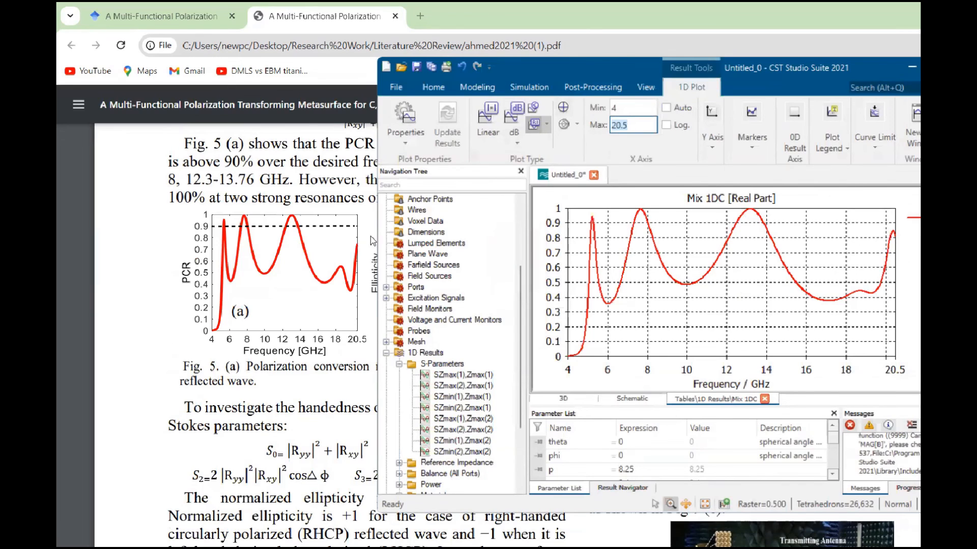
drag(575, 64, 738, 229)
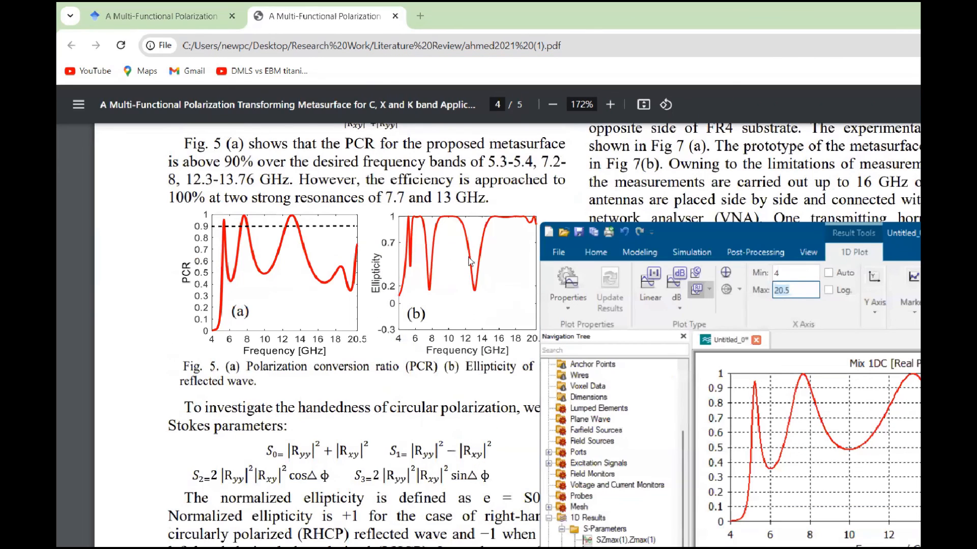